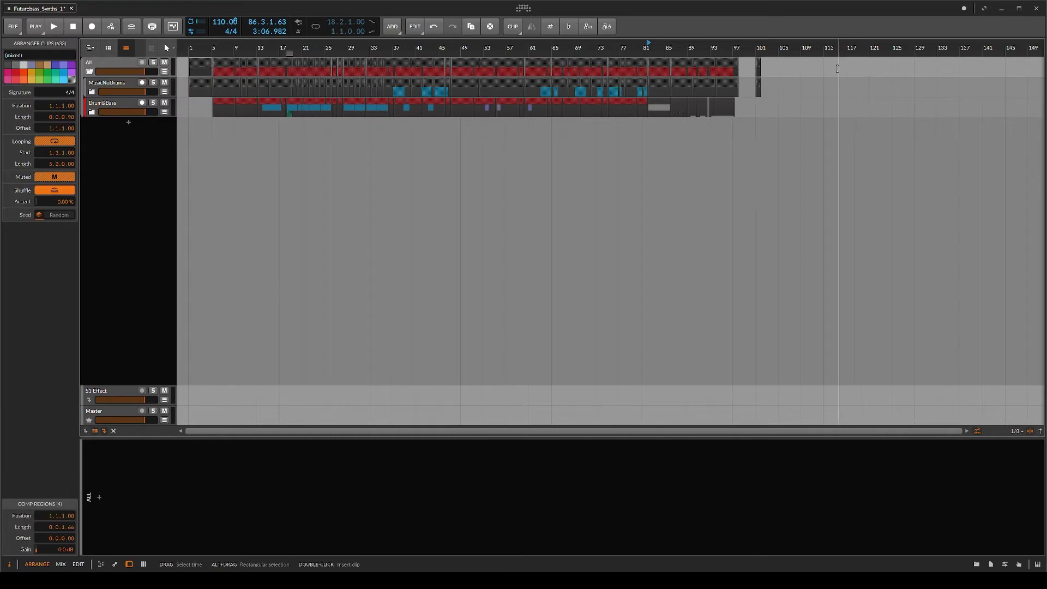
- Listen to the song's ending section, starting playback around bar 83
key("z")
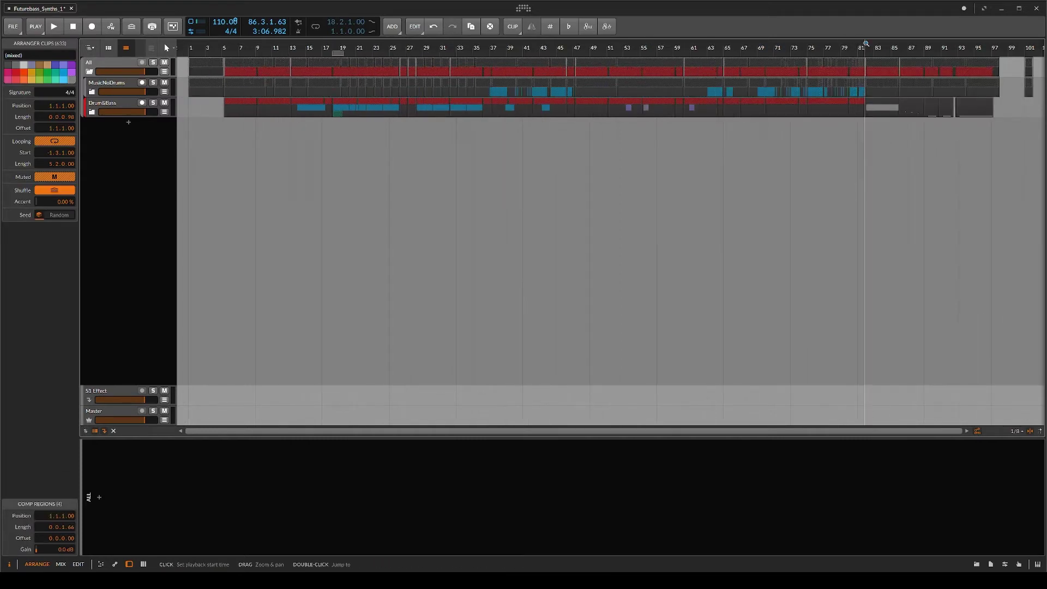
left_click(866, 43)
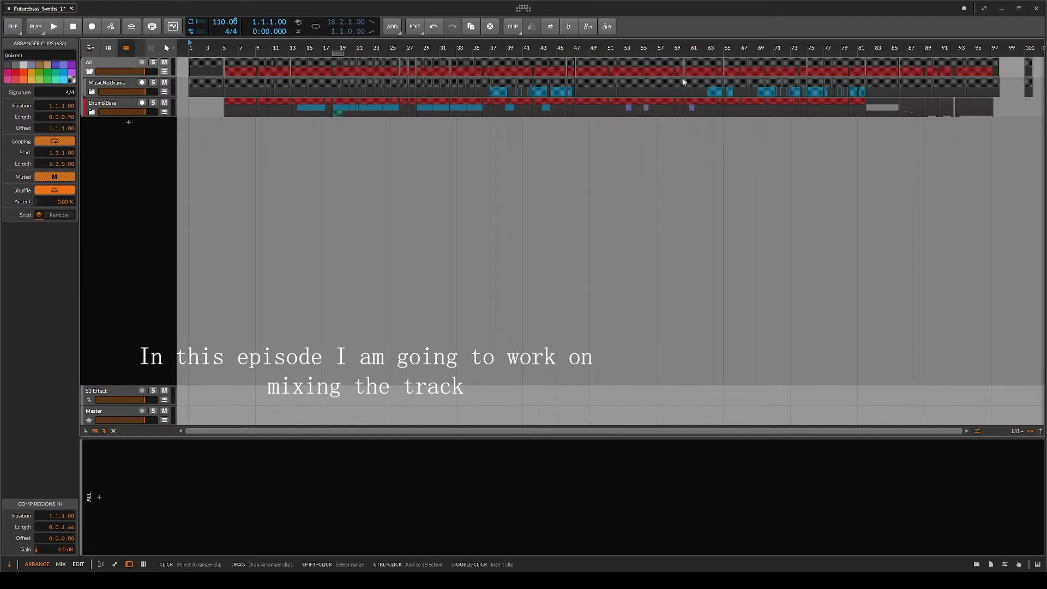
key("space")
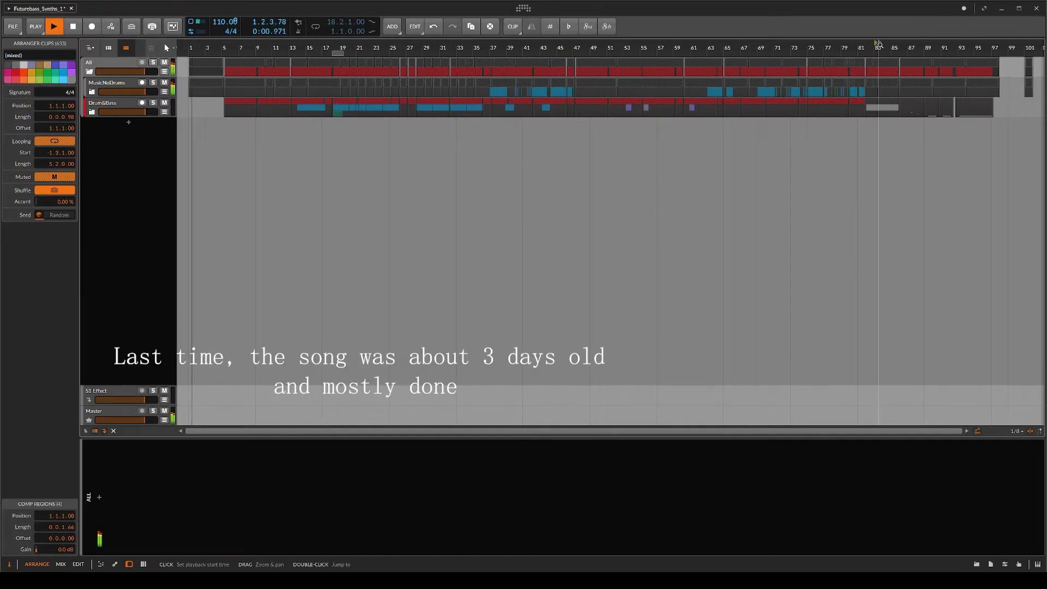
left_click(873, 44)
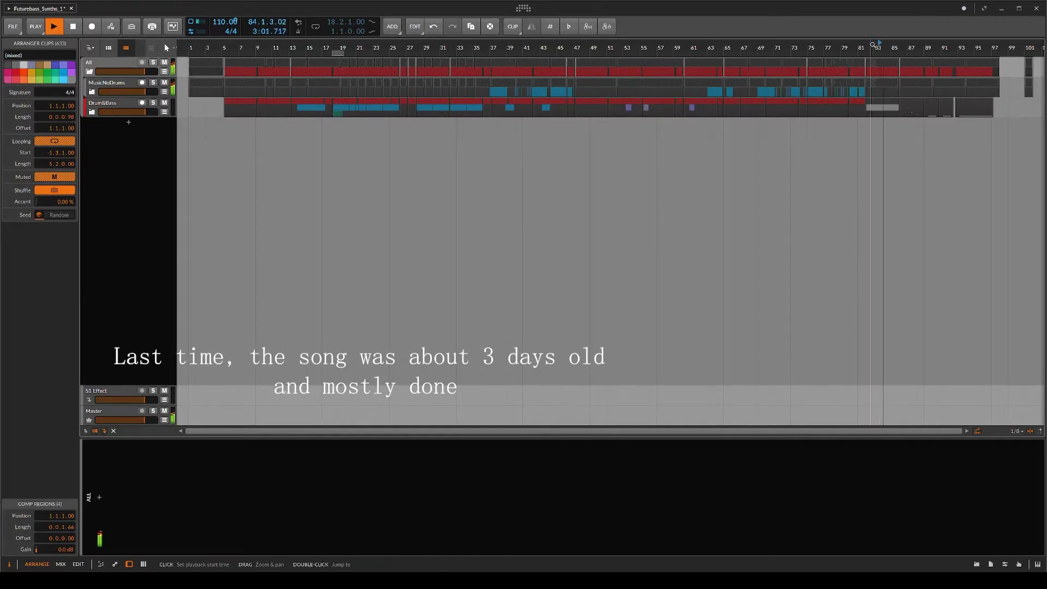
left_click(99, 499)
key("Return")
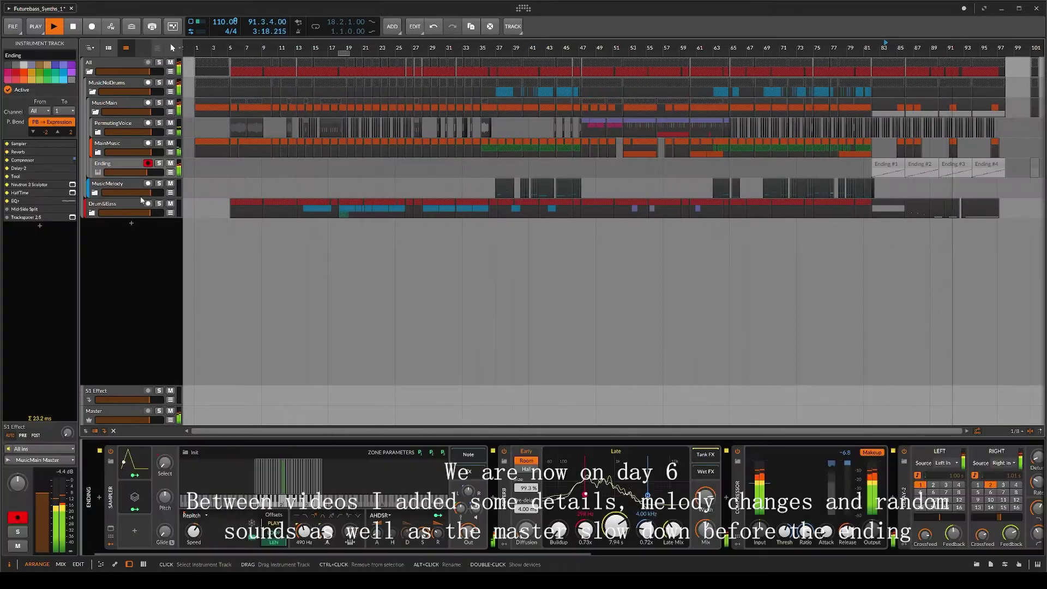
- Add an EQ+ at the end of the Ending track's device chain and extend the loop over the clips Ending #1 to #3
left_click_drag(339, 553, 922, 555)
left_click(1027, 499)
key("Return")
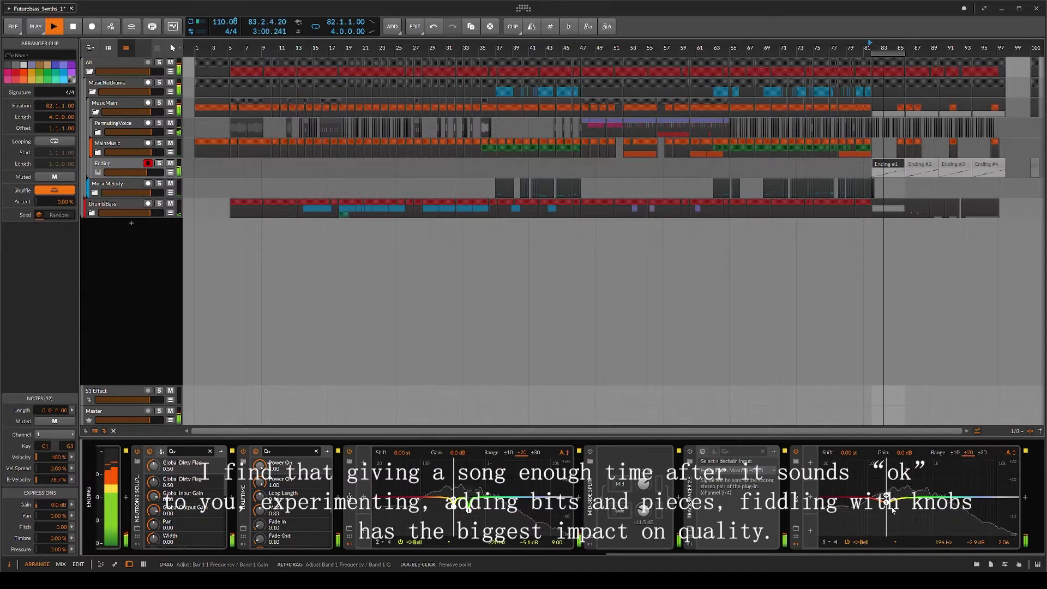
left_click(952, 165, "shift")
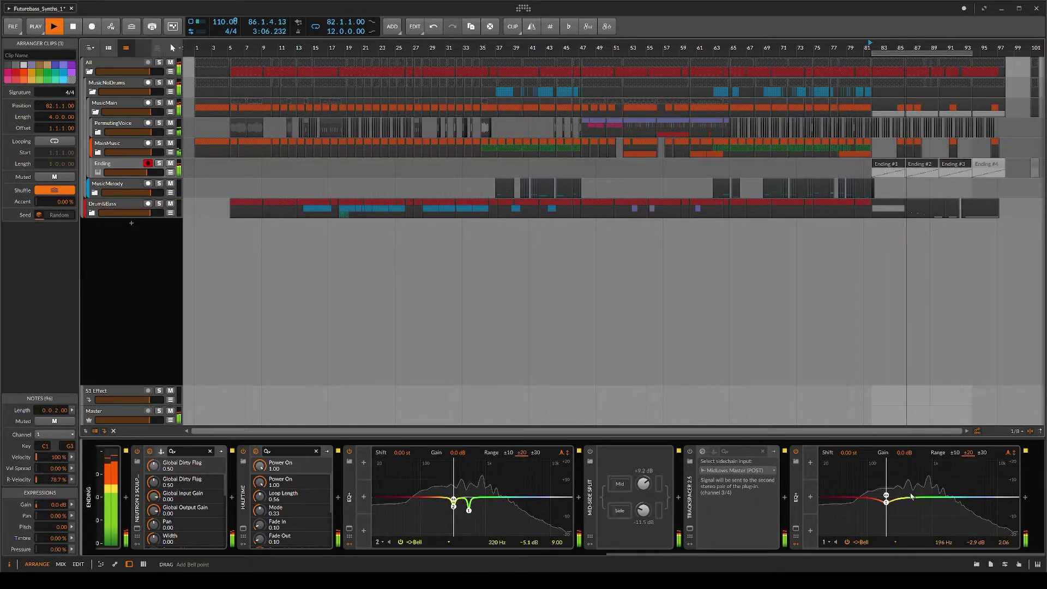
- Add a bell cut of -3.6 dB at 851 Hz with Q 7.86 in the last Ending EQ+ and set its output gain to -3.1 dB
left_click_drag(908, 473, 928, 467)
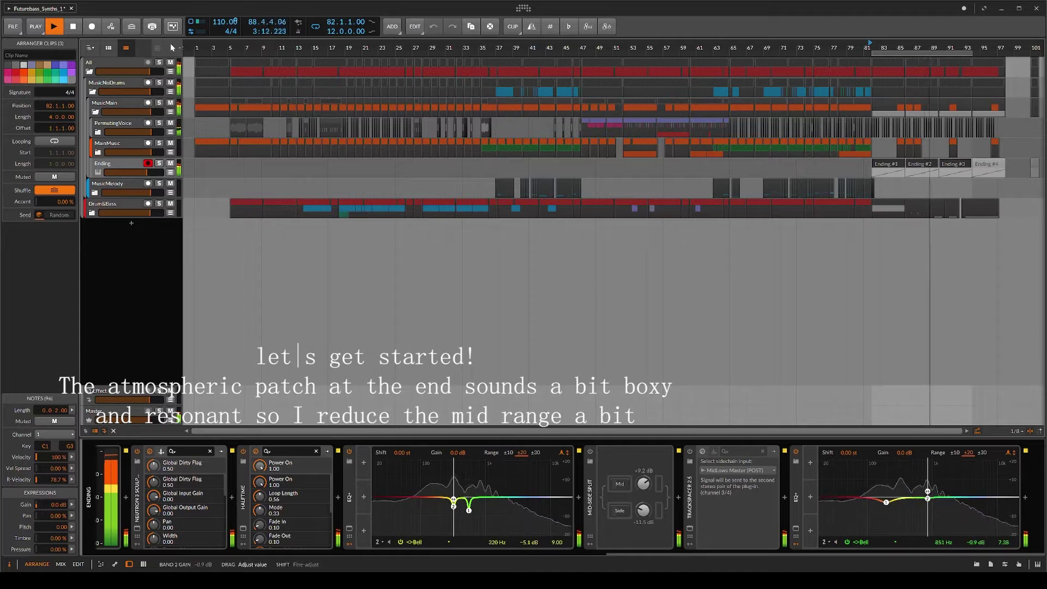
left_click_drag(1004, 542, 1003, 552)
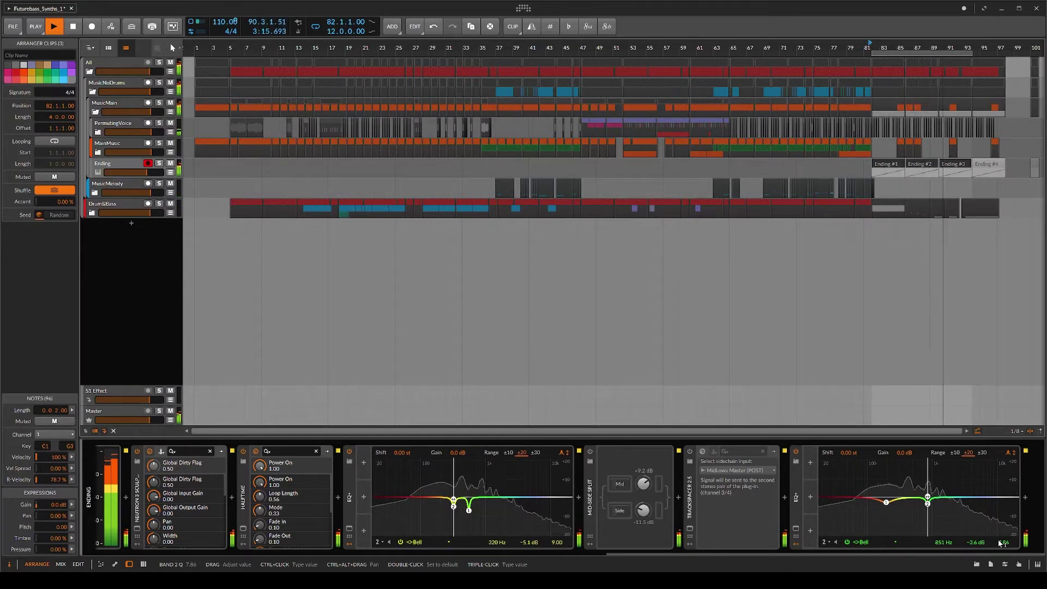
left_click_drag(905, 453, 905, 471)
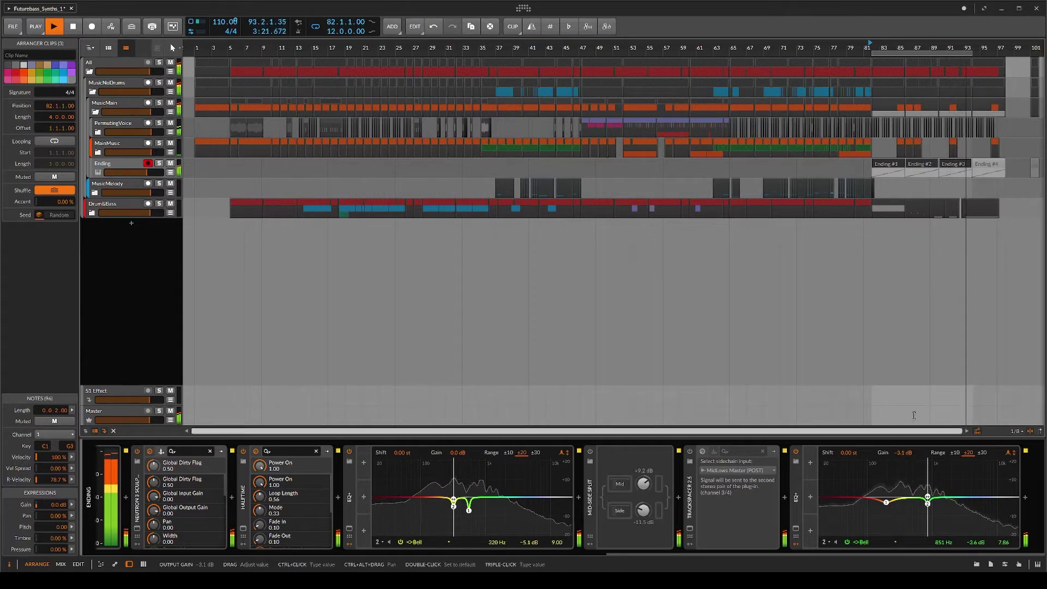
- Set the gain of the Voice-bounce-2 clips in the ending to -3.0 dB and play from bar 81
left_click(855, 44)
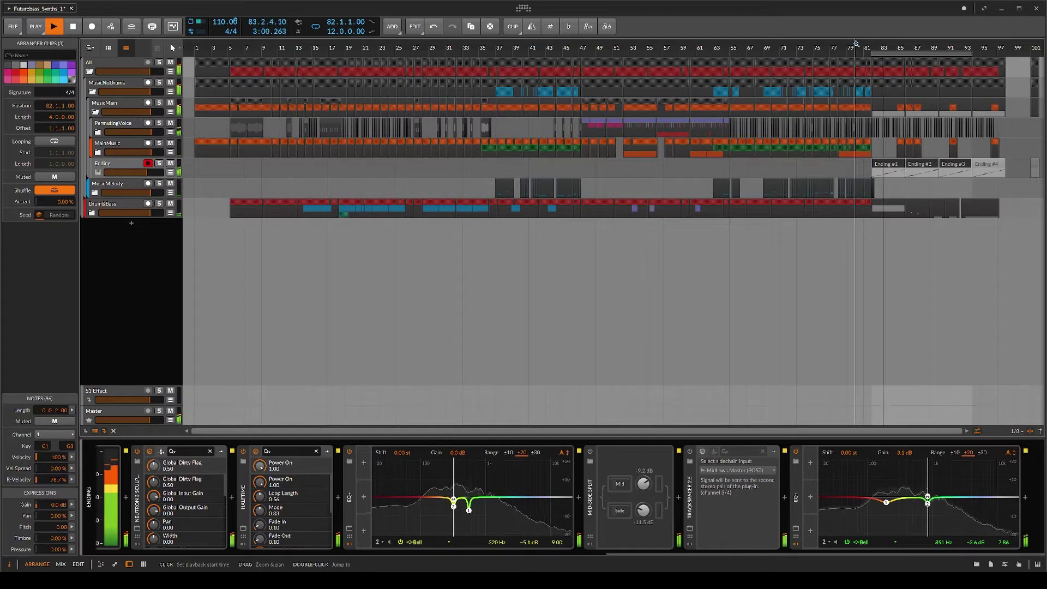
left_click_drag(856, 44, 686, 92)
left_click(732, 122)
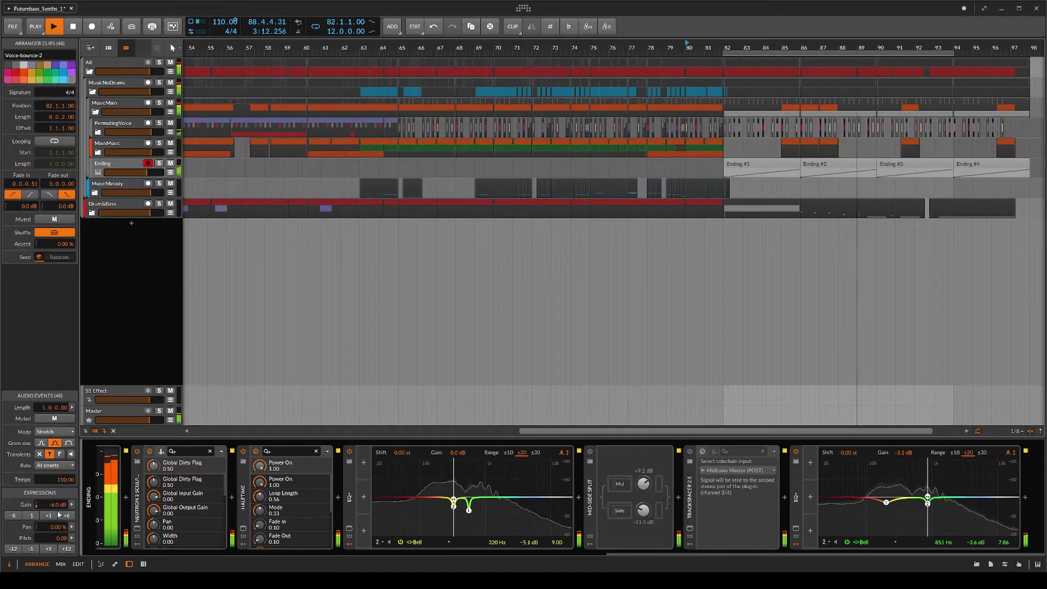
left_click(712, 44)
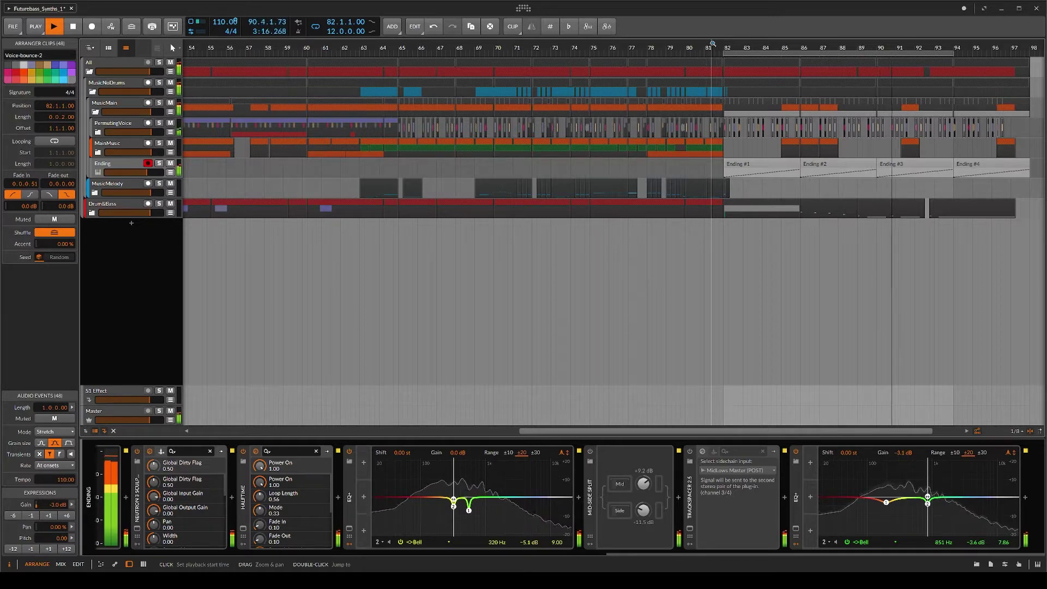
left_click(713, 44)
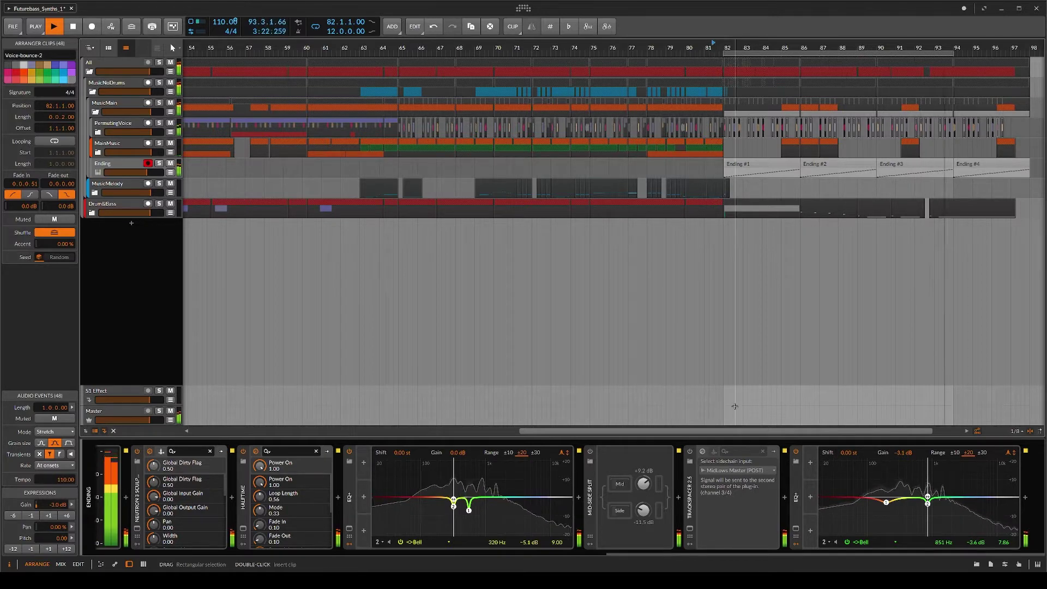
- Add a bell cut of about -10 dB at 3.58 kHz and a high shelf of about +9.2 dB at 12.2 kHz in the last Ending EQ+
scroll(524, 559, "left", 5)
left_click_drag(523, 559, 632, 567)
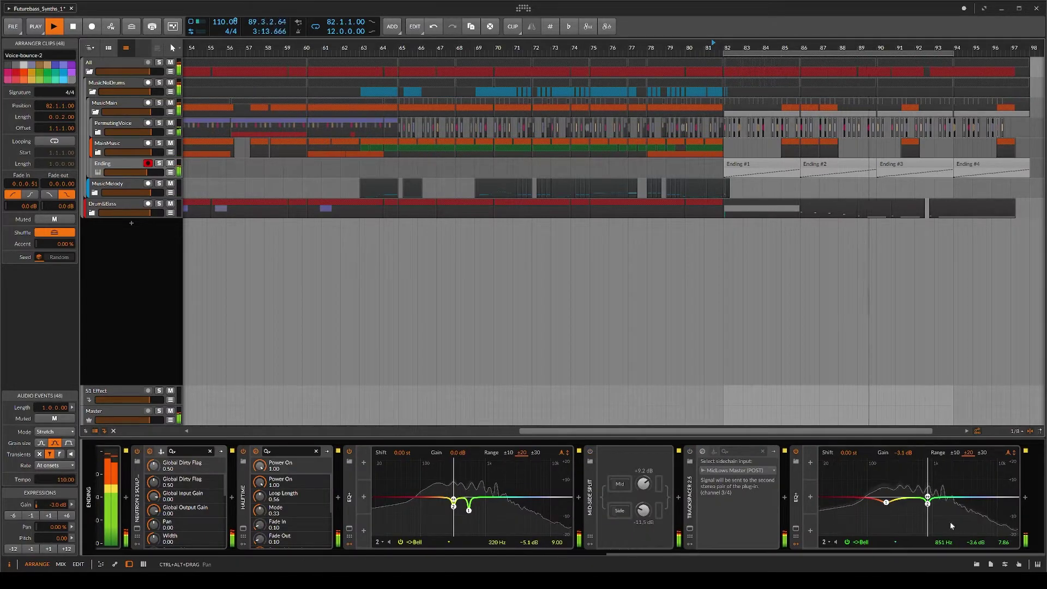
left_click_drag(970, 498, 968, 533)
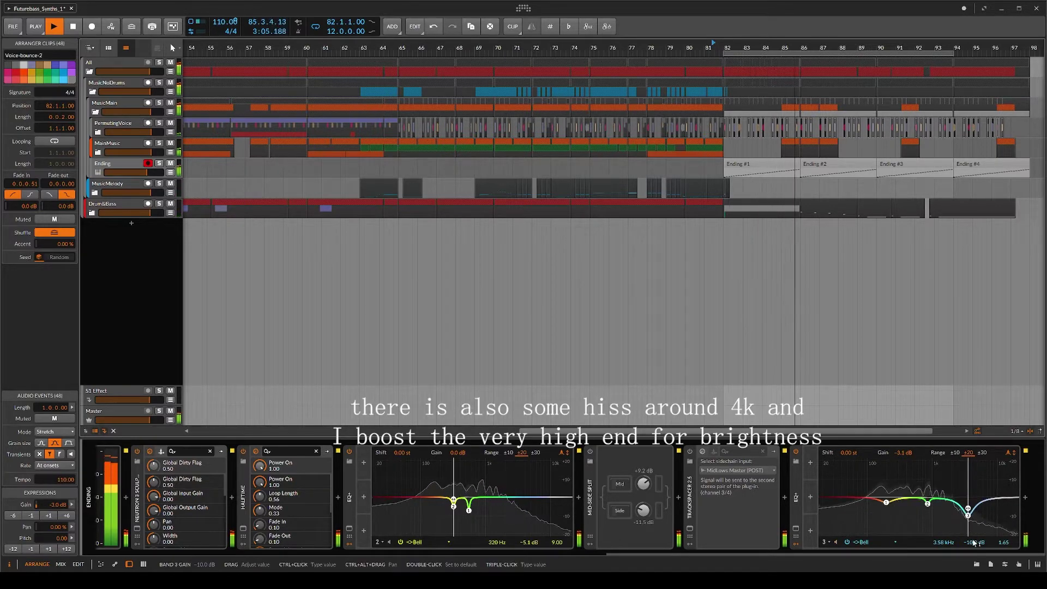
left_click_drag(1018, 497, 1003, 472)
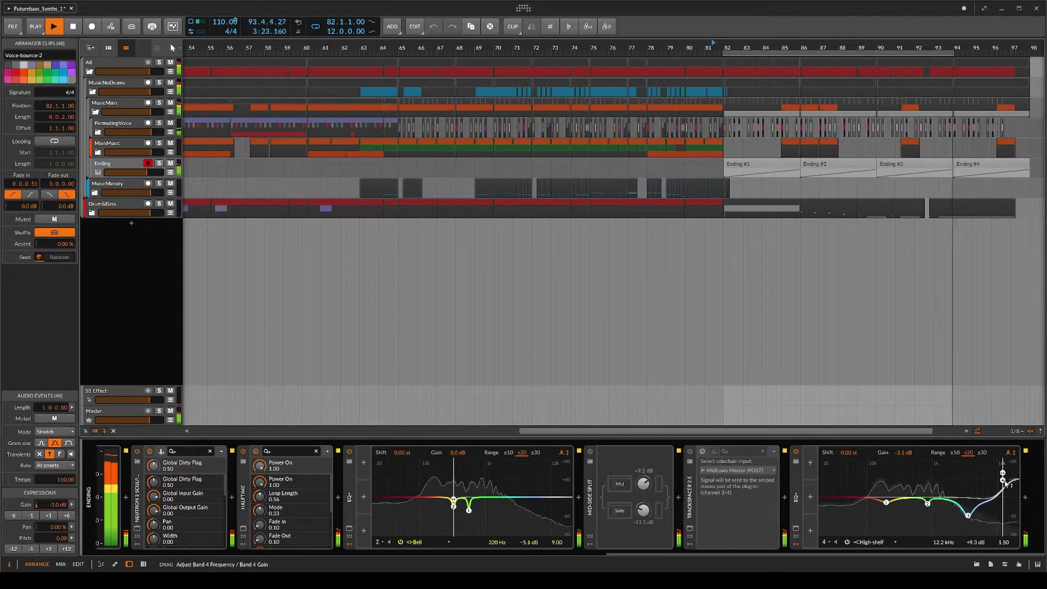
left_click_drag(1005, 481, 1004, 481)
- Adjust the bell cut in the hiss range to 4.20 kHz, -9.4 dB and Q 1.18, and toggle the EQ+ off and on to compare
left_click(968, 516)
left_click_drag(1004, 542, 1004, 550)
left_click_drag(968, 516, 973, 515)
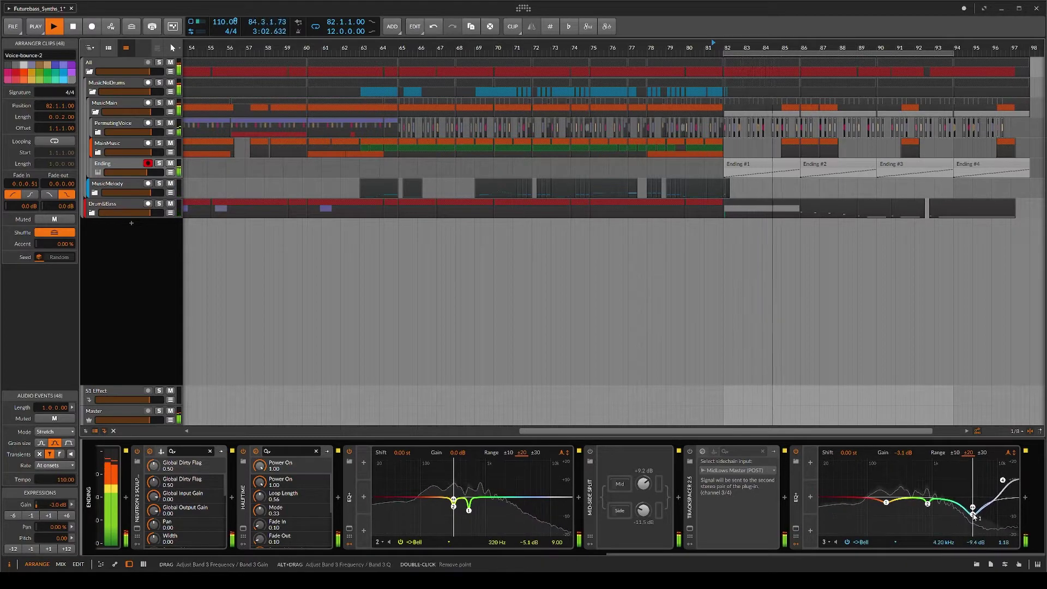
left_click(795, 452)
left_click(796, 453)
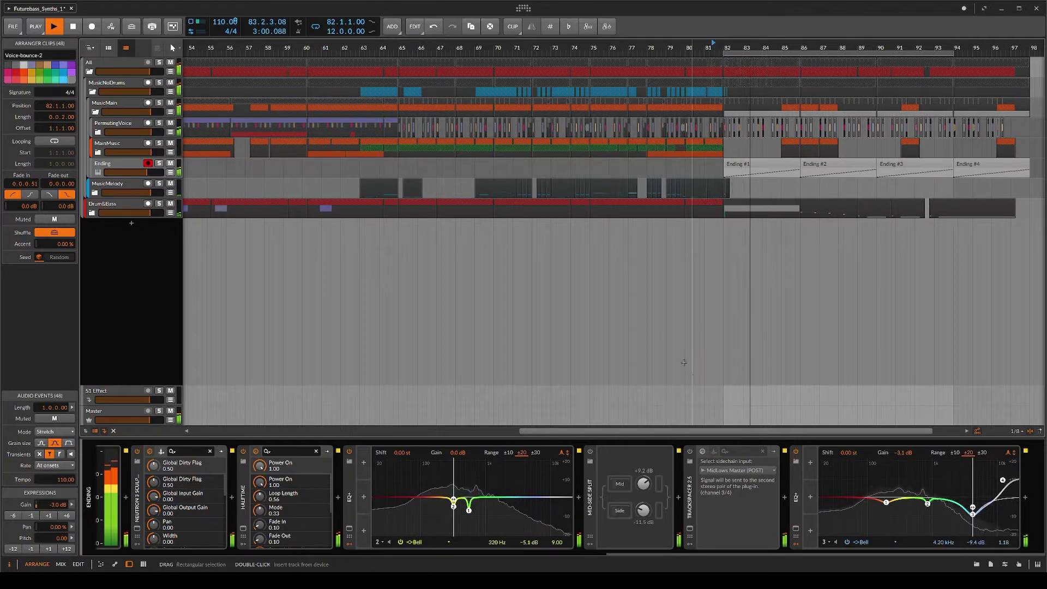
- Set the spectrum analyzer reference of the EQ+ on the PermutingVoice track to MidLows Master (POST)
key("space")
left_click_drag(740, 431, 627, 431)
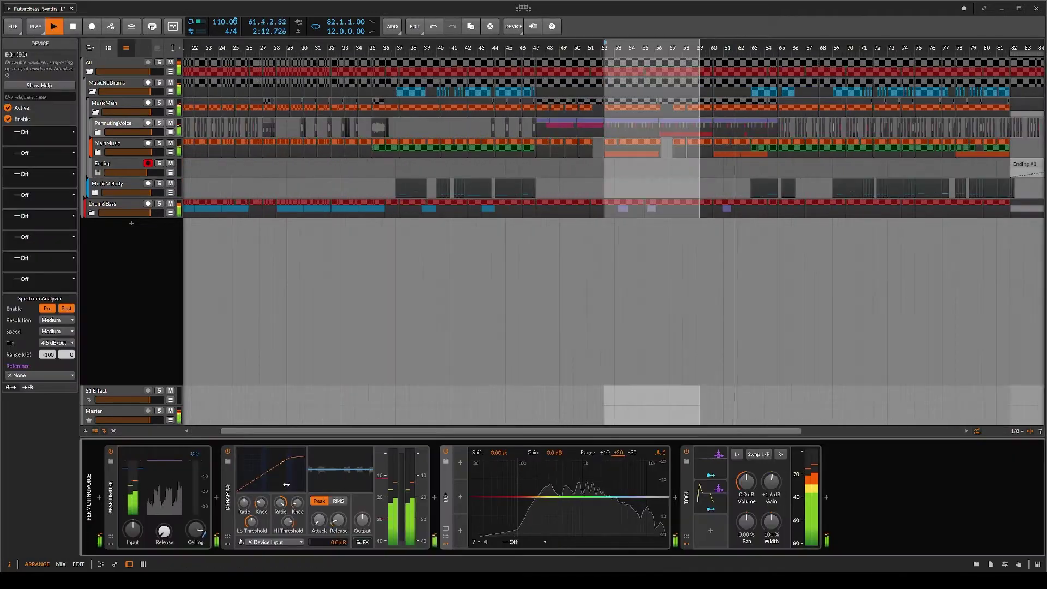
left_click(39, 375)
mouse_move(49, 408)
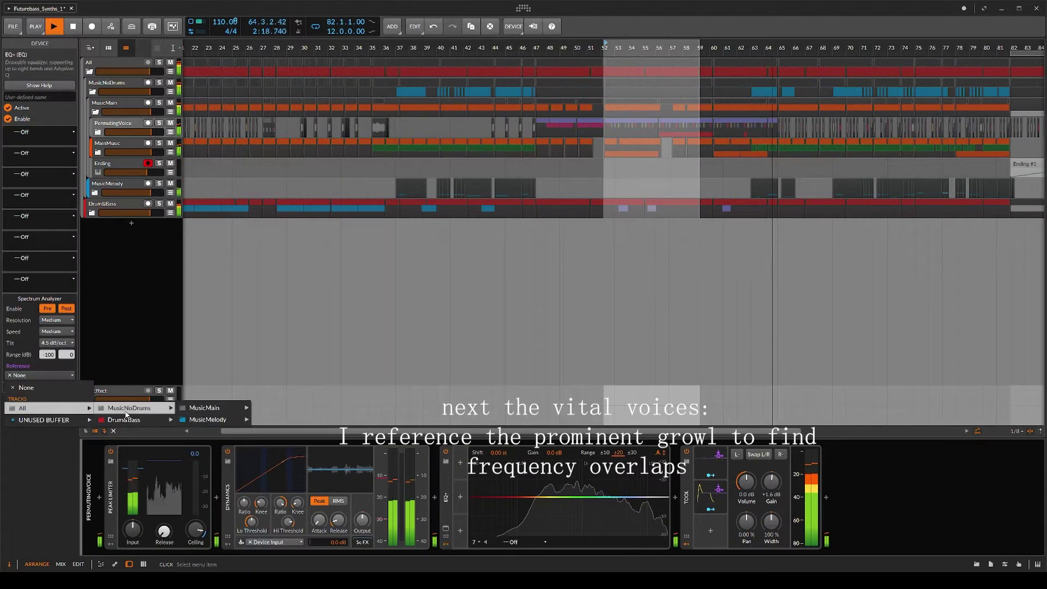
mouse_move(131, 408)
mouse_move(213, 408)
mouse_move(282, 419)
mouse_move(360, 419)
mouse_move(452, 420)
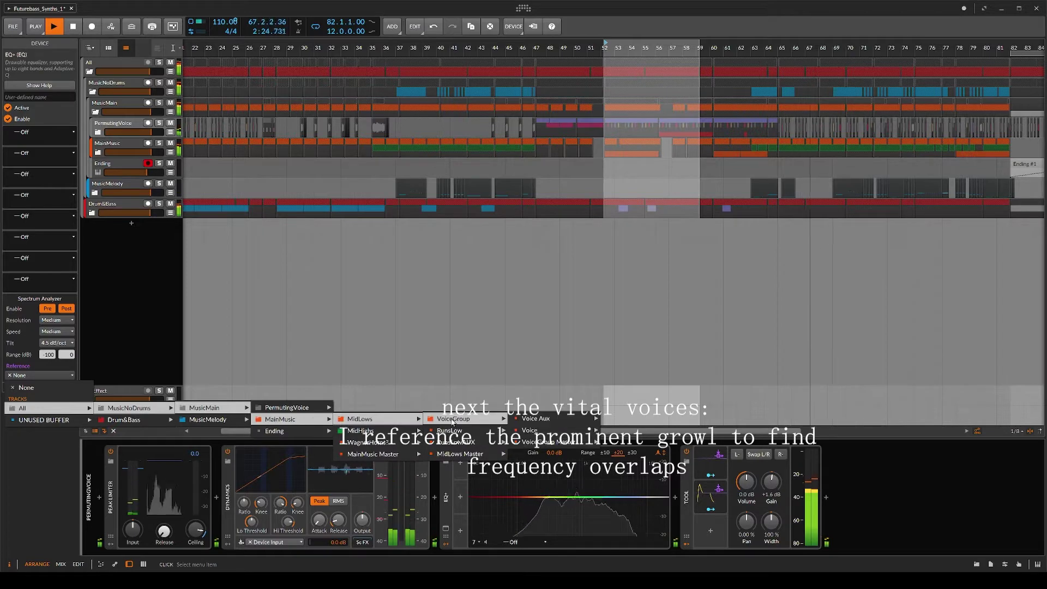
mouse_move(466, 454)
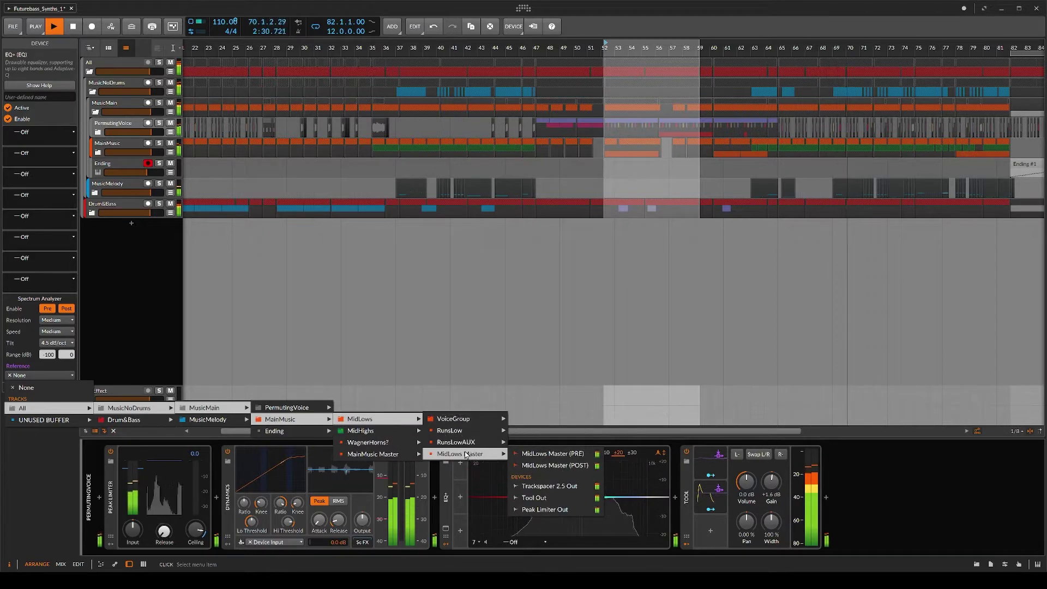
left_click(556, 465)
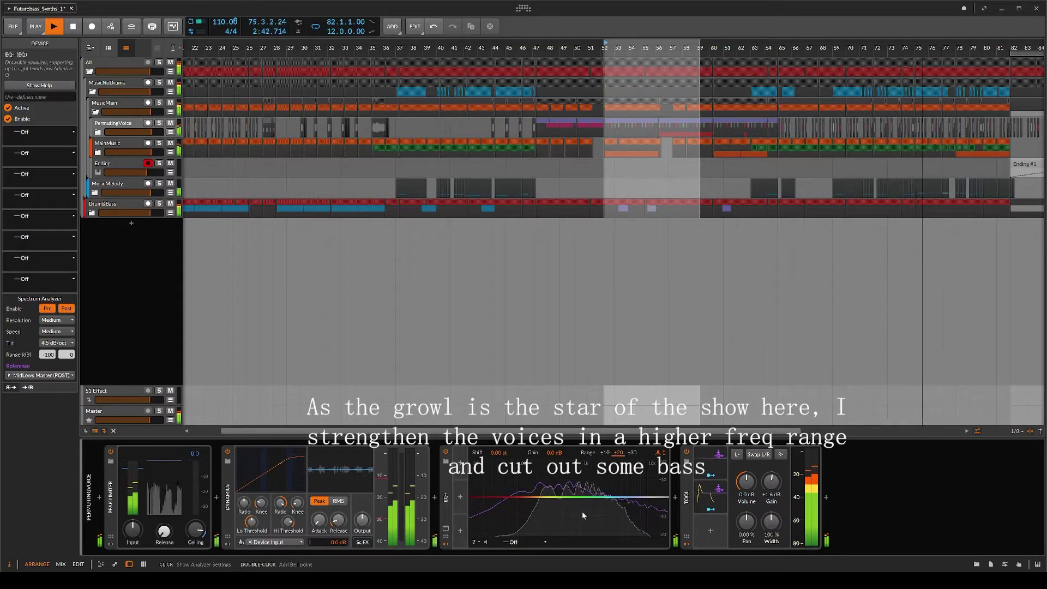
- Add a bell boost of +4.2 dB at 1.40 kHz and a high shelf of +15.6 dB at 5.01 kHz to the PermutingVoice EQ+
double_click(589, 516)
left_click_drag(593, 519, 592, 493)
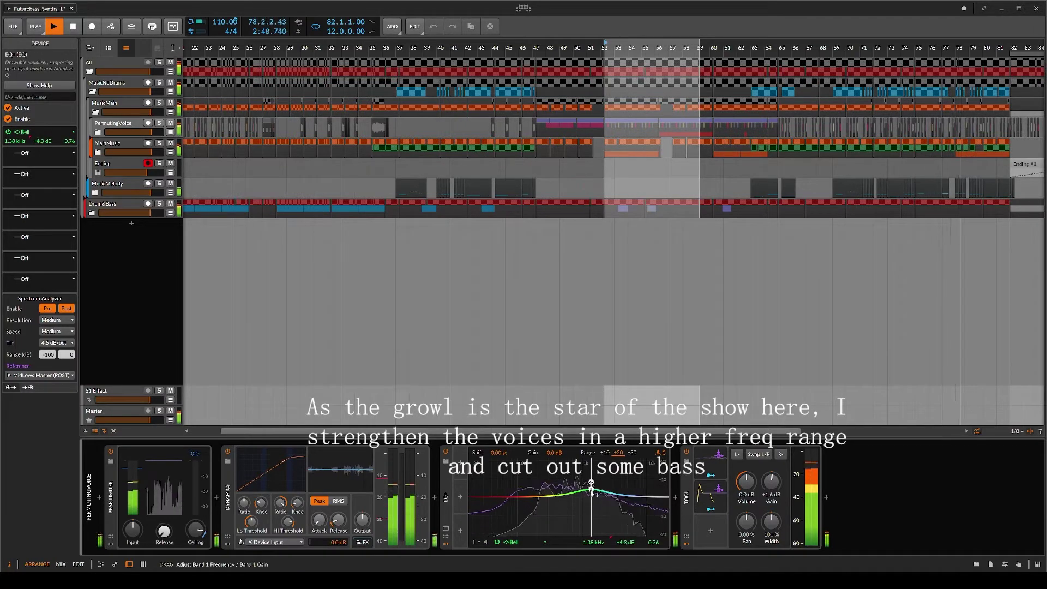
double_click(646, 476)
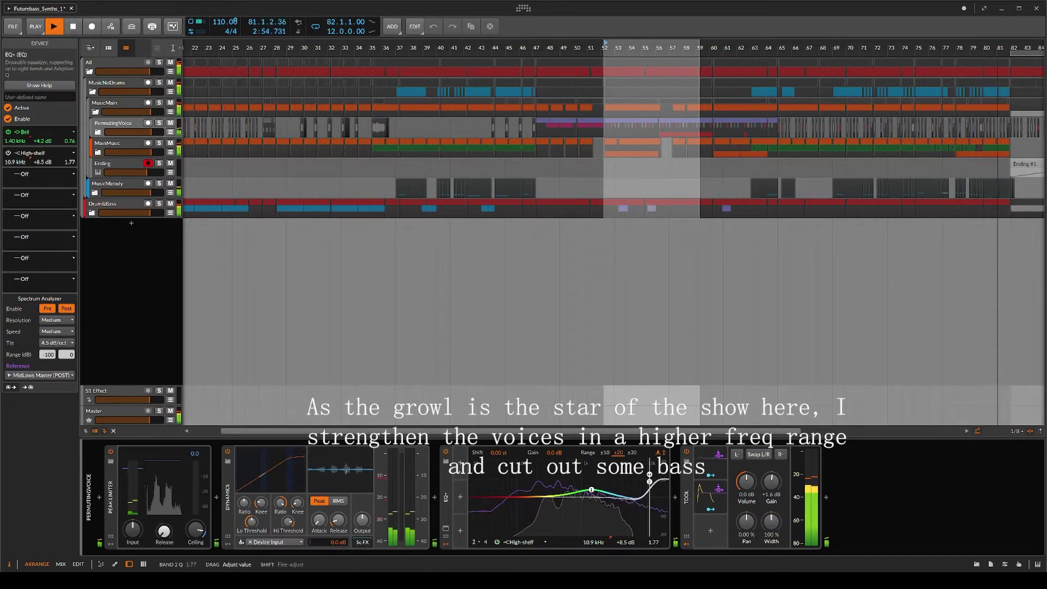
left_click_drag(646, 475, 628, 470)
- Select the time range from bar 52 to bar 61 and readjust the PermutingVoice high shelf to +7.9 dB at 9.77 kHz while it plays
double_click(603, 48)
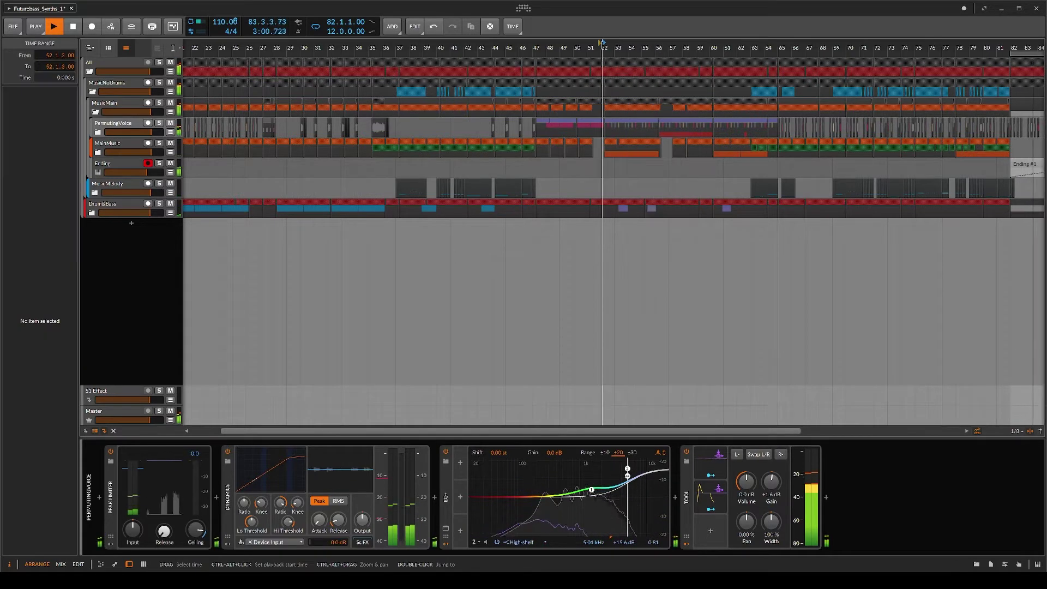
left_click_drag(601, 48, 727, 50)
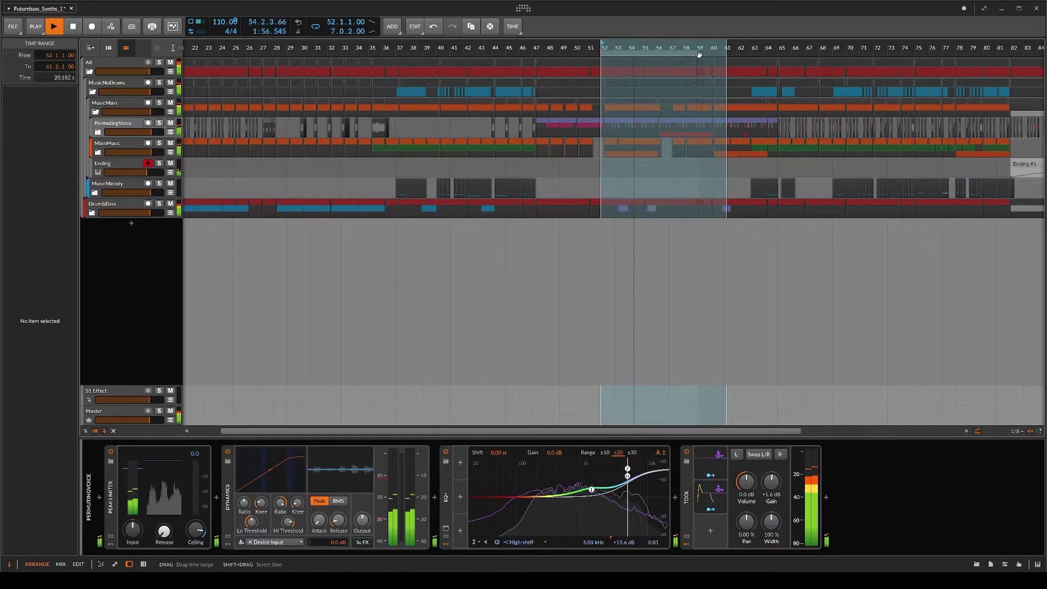
left_click_drag(627, 475, 649, 488)
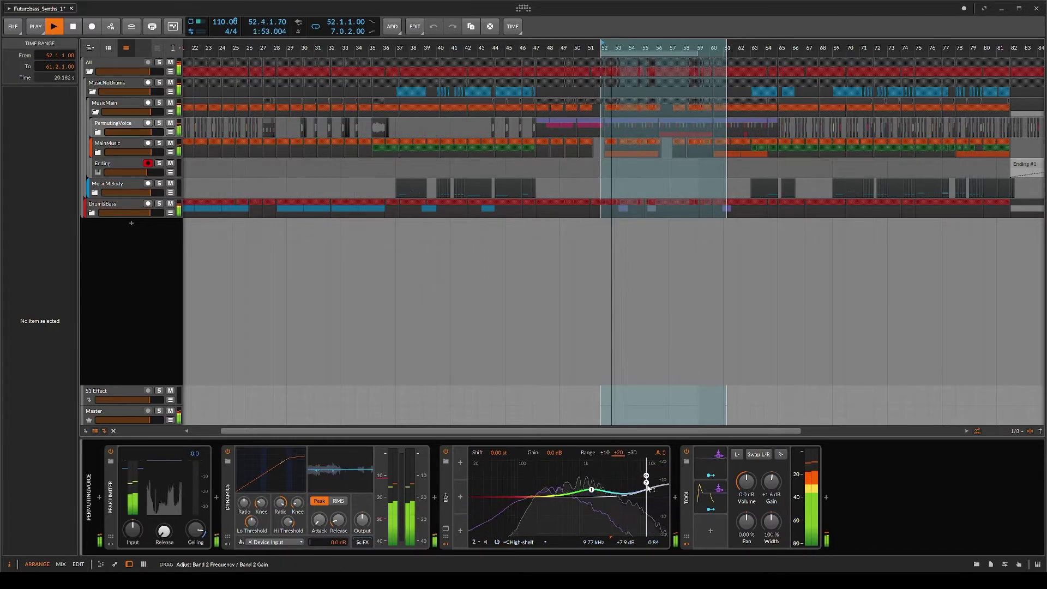
- Add bell cuts at 265 Hz (-1.0 dB) and 684 Hz (about -5.7 dB), and adjust the bell boost to 1.95 kHz and +0.8 dB
mouse_move(551, 498)
left_mouse_down()
mouse_move(549, 480)
mouse_move(546, 499)
left_mouse_up()
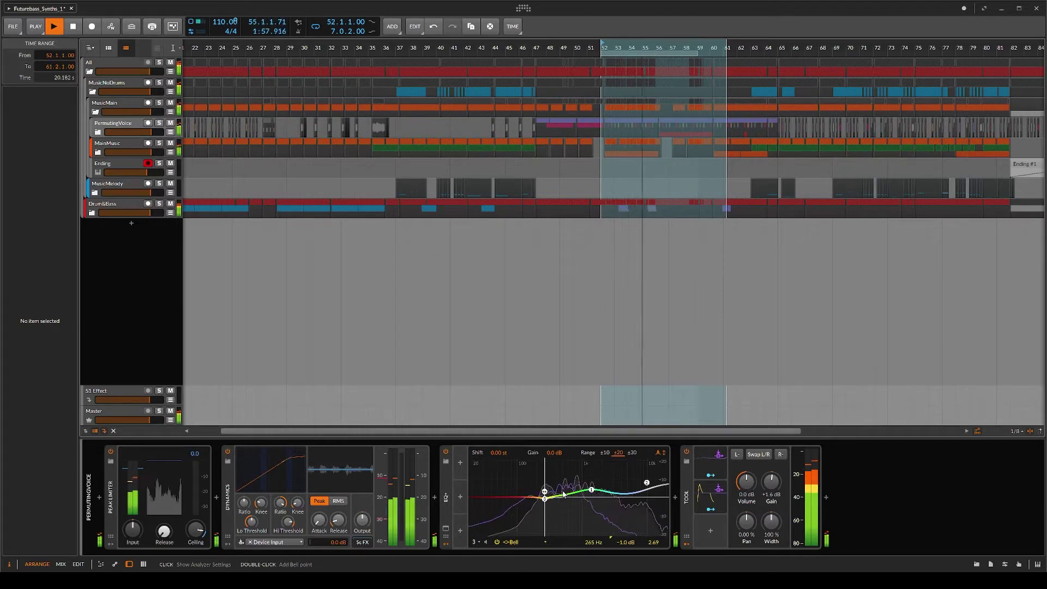
left_click_drag(569, 505, 572, 531)
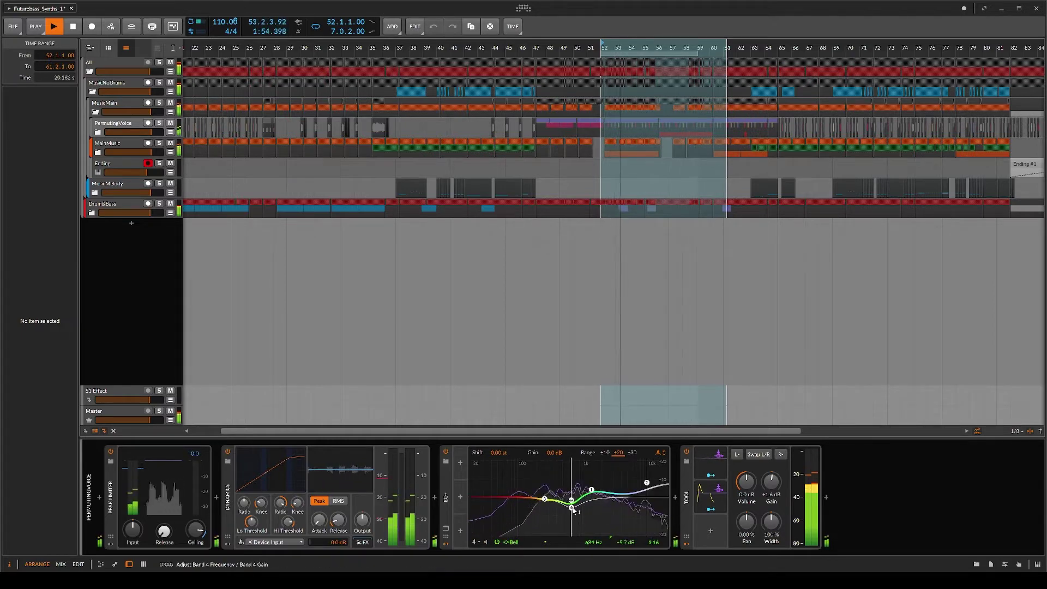
left_click_drag(572, 506, 572, 505)
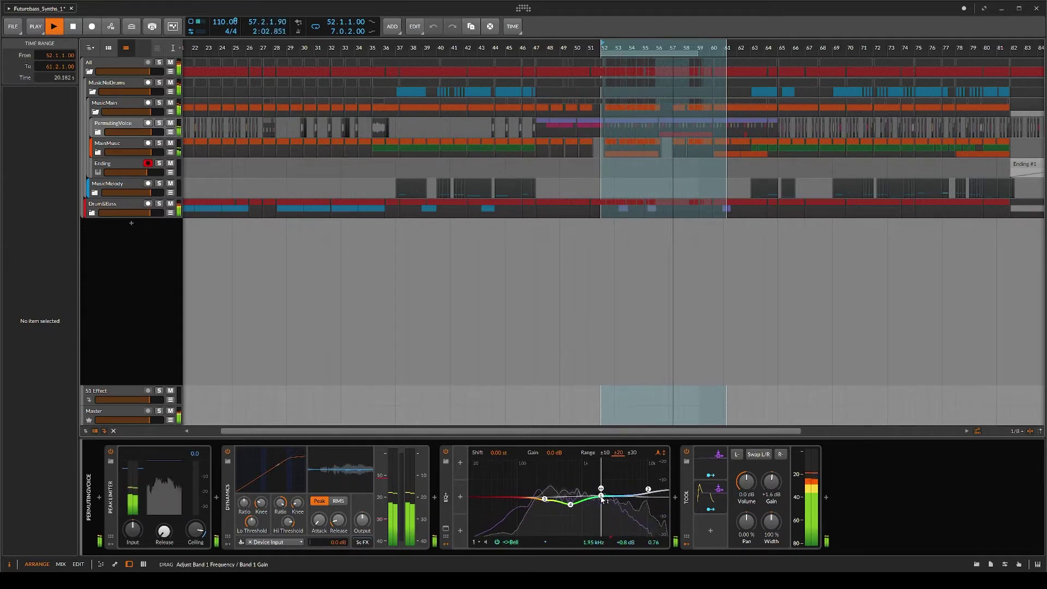
- Insert Neutron 3 Sculptor after the PermutingVoice EQ+ and bypass it with the track soloed to compare the sound
left_click(676, 499)
type("neutron")
double_click(860, 260)
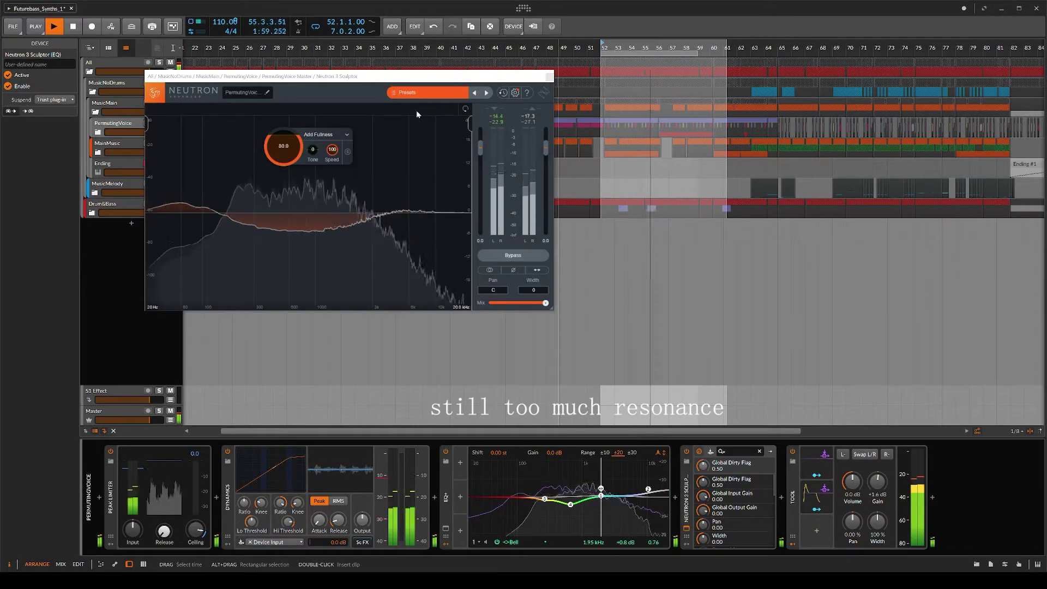
left_click_drag(384, 78, 507, 81)
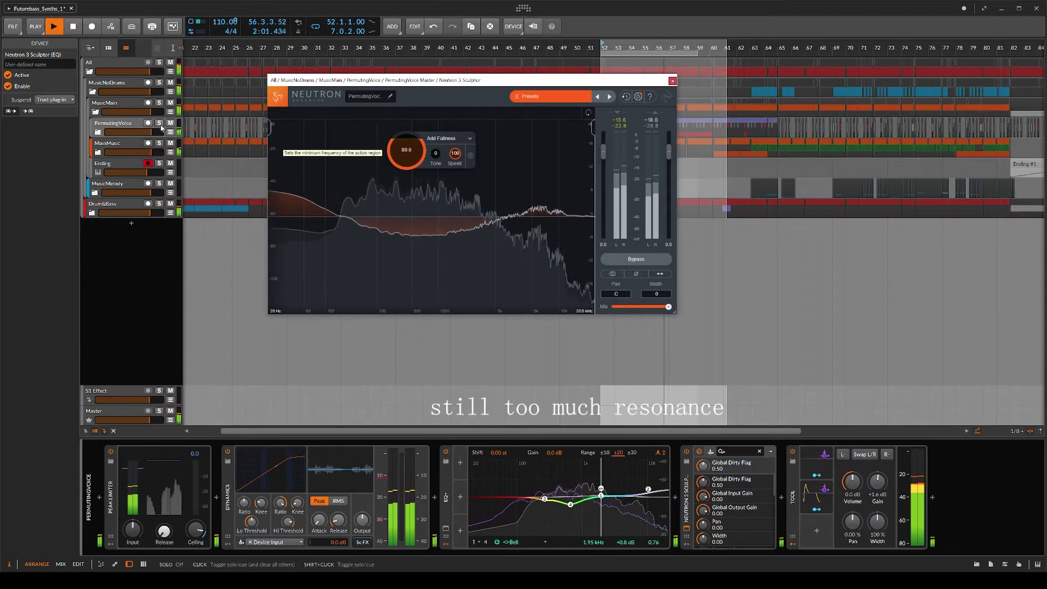
left_click(635, 260)
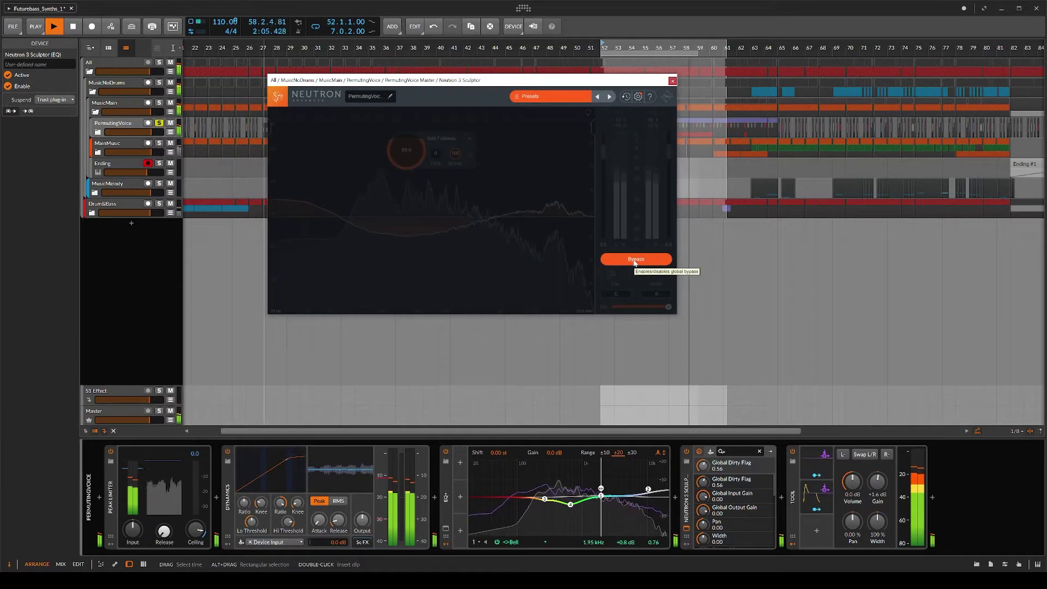
- Limit the PermutingVoice Sculptor to 212 Hz–1.6 kHz, lower its Add Fullness amount to 54.0, and compare it against bypass
left_click(635, 262)
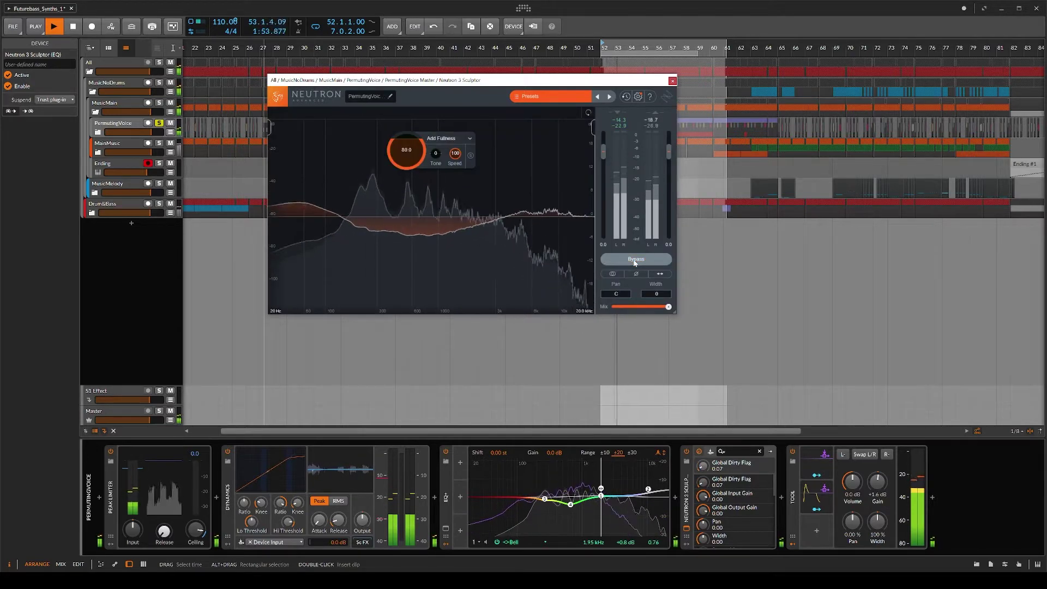
left_click_drag(413, 147, 404, 185)
left_click_drag(593, 127, 463, 127)
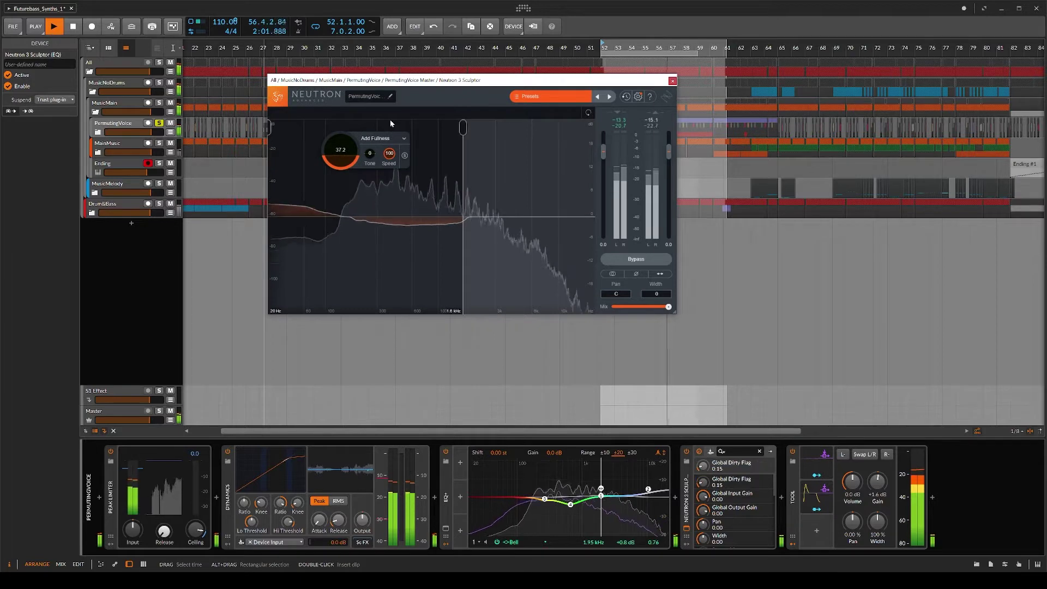
left_click_drag(268, 127, 361, 127)
left_click(635, 261)
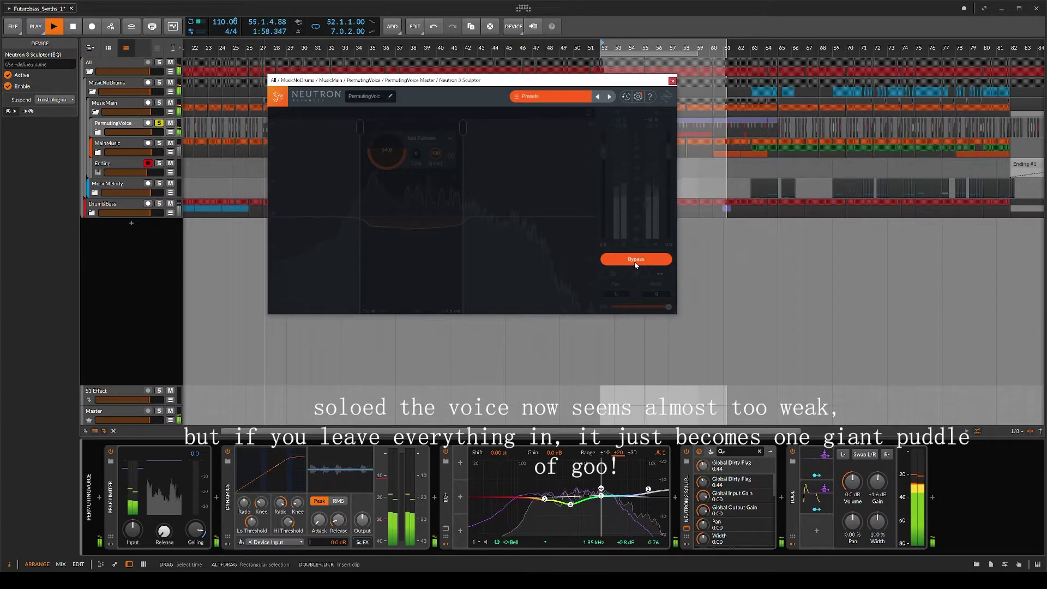
left_click(635, 261)
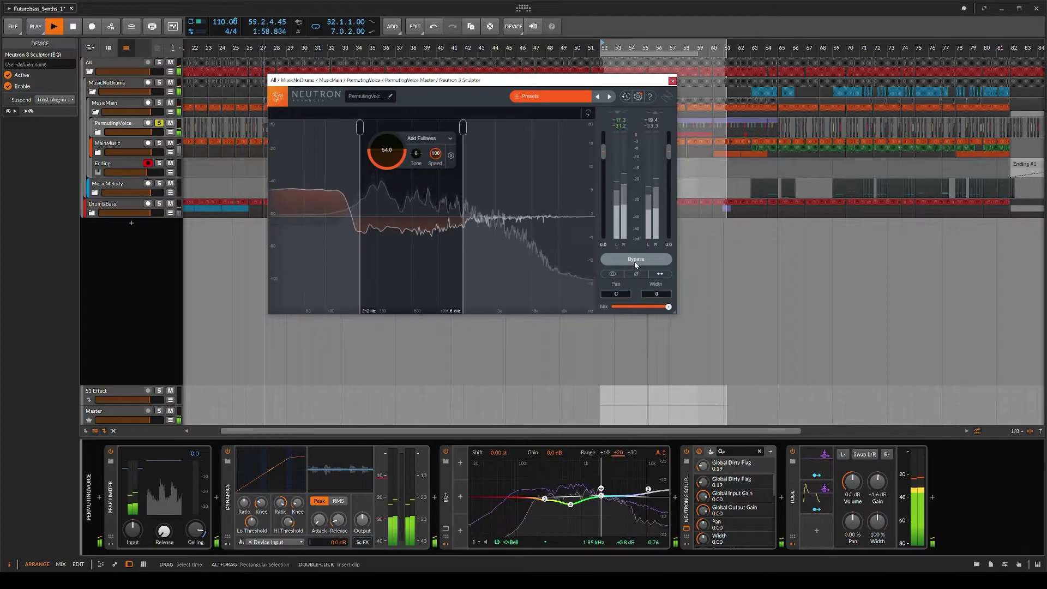
left_click(672, 81)
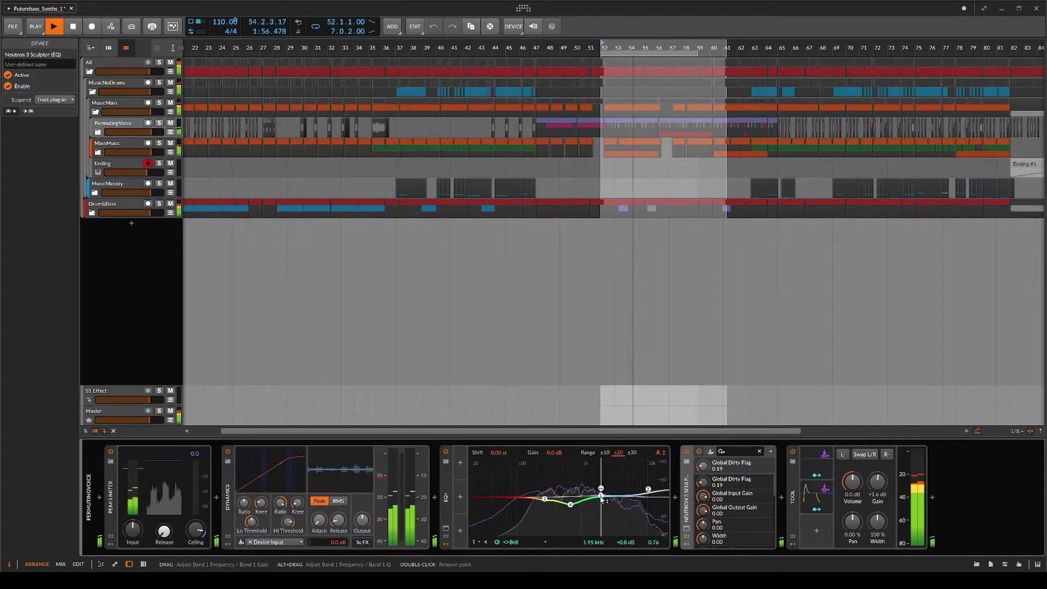
- Readjust the PermutingVoice EQ+ high shelf to 10.4 kHz and +4.4 dB, and compare the sound with that band off
left_click_drag(601, 497, 601, 496)
left_click(648, 490)
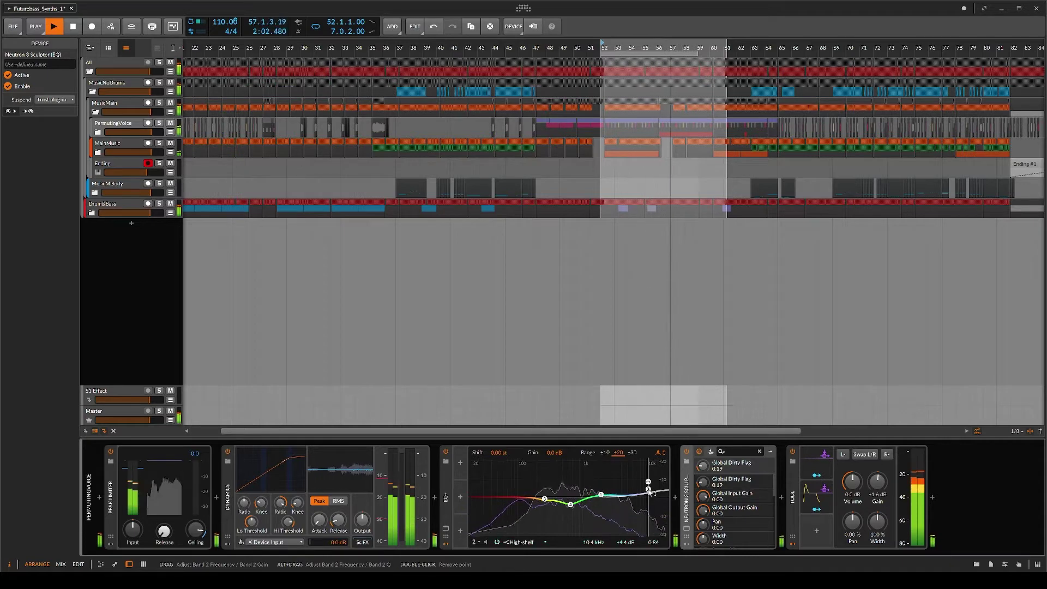
left_click(497, 543)
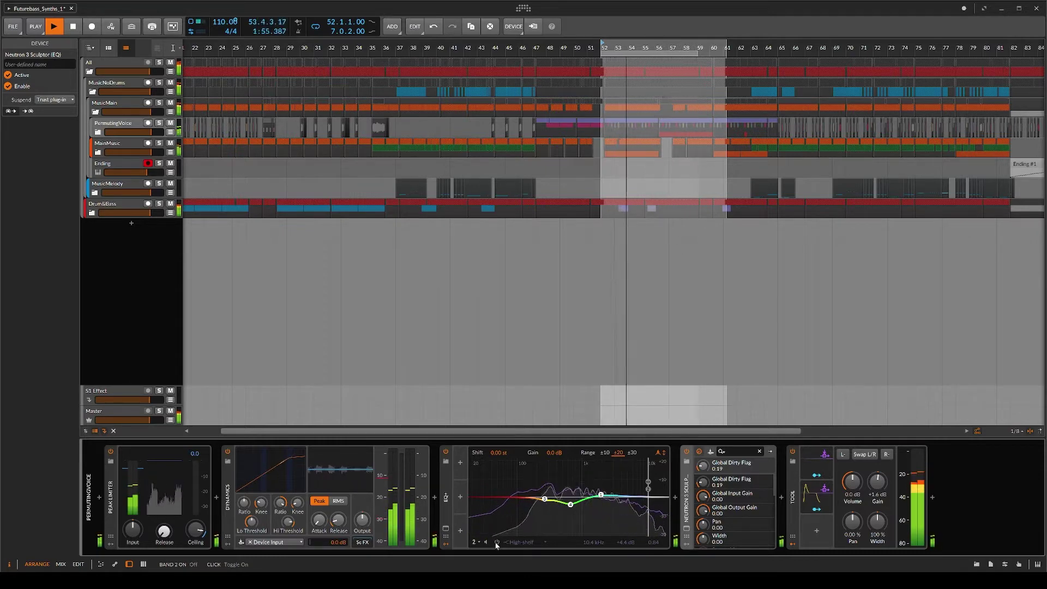
left_click(497, 542)
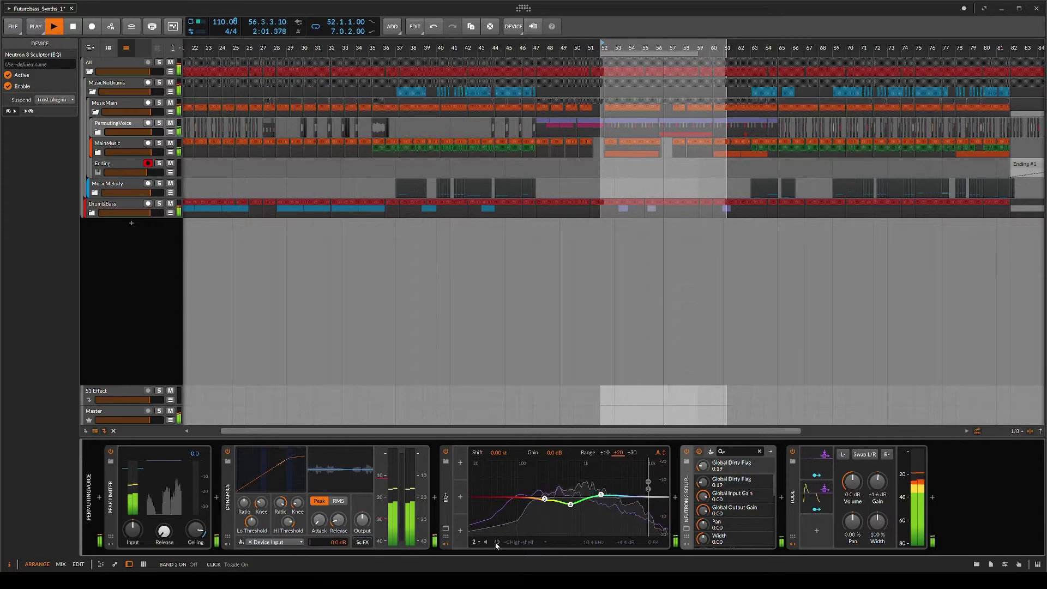
- Open Trackspacer 2.5 on the MainMusic group to check how it ducks against the PERMUTATIONMidEnd sidechain
left_click(113, 144)
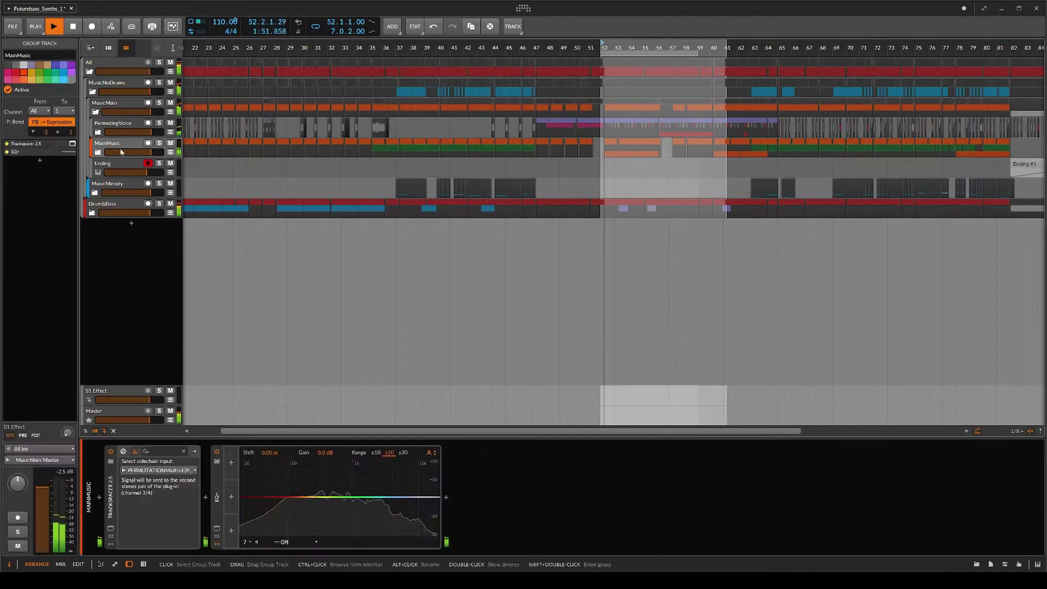
left_click(132, 460)
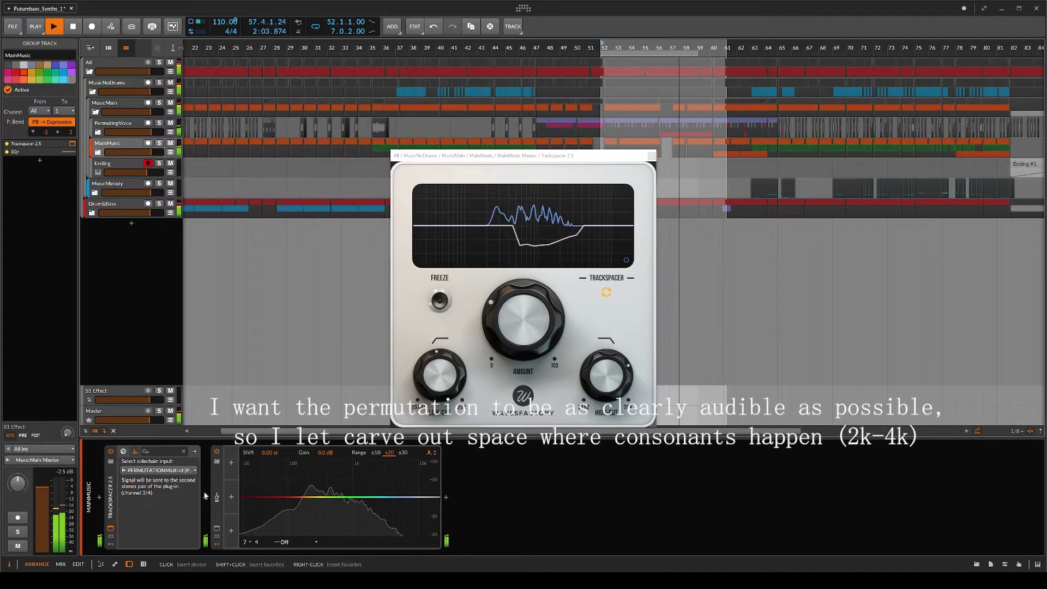
- Expand the PermutingVoice group, solo its PermutingVoices track, and insert Neutron 3 Sculptor between the Tool and Trackspacer 2.5
left_click(98, 132)
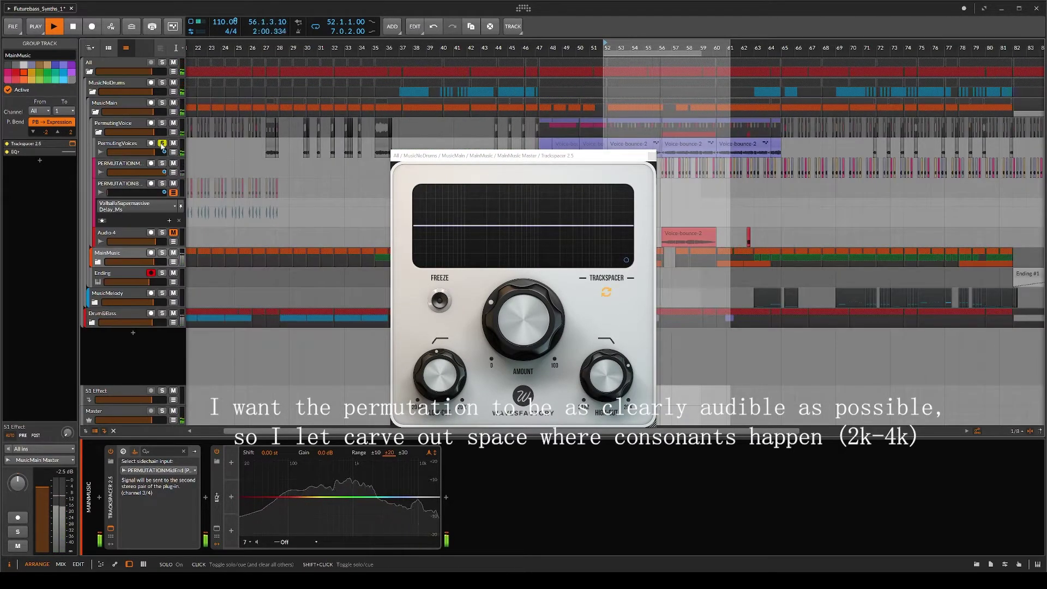
left_click(129, 144)
left_click_drag(351, 555, 595, 566)
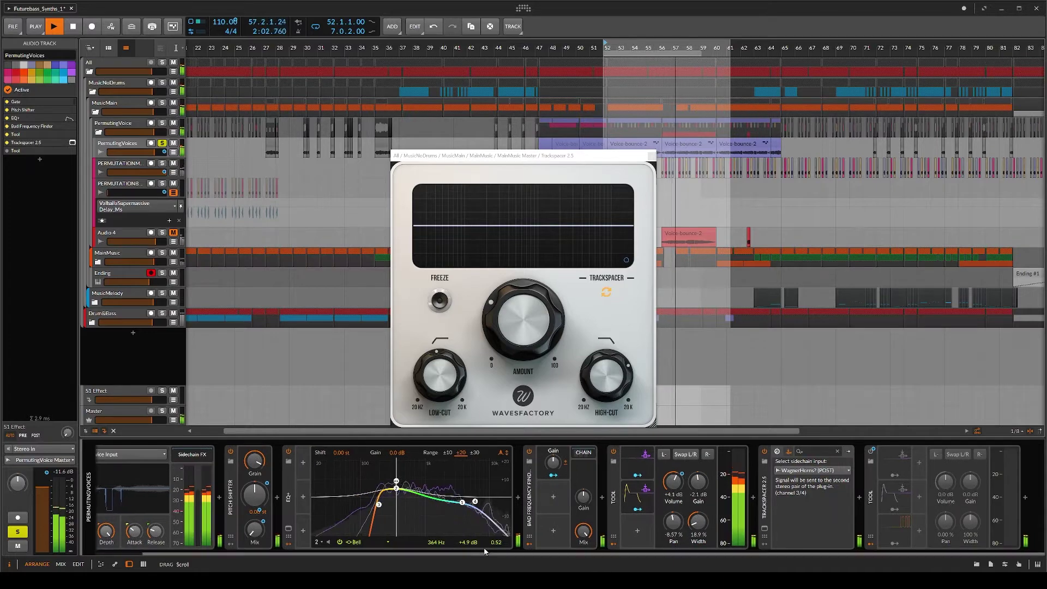
left_click(860, 497)
key("Down")
key("Down")
key("Down")
key("Down")
key("Return")
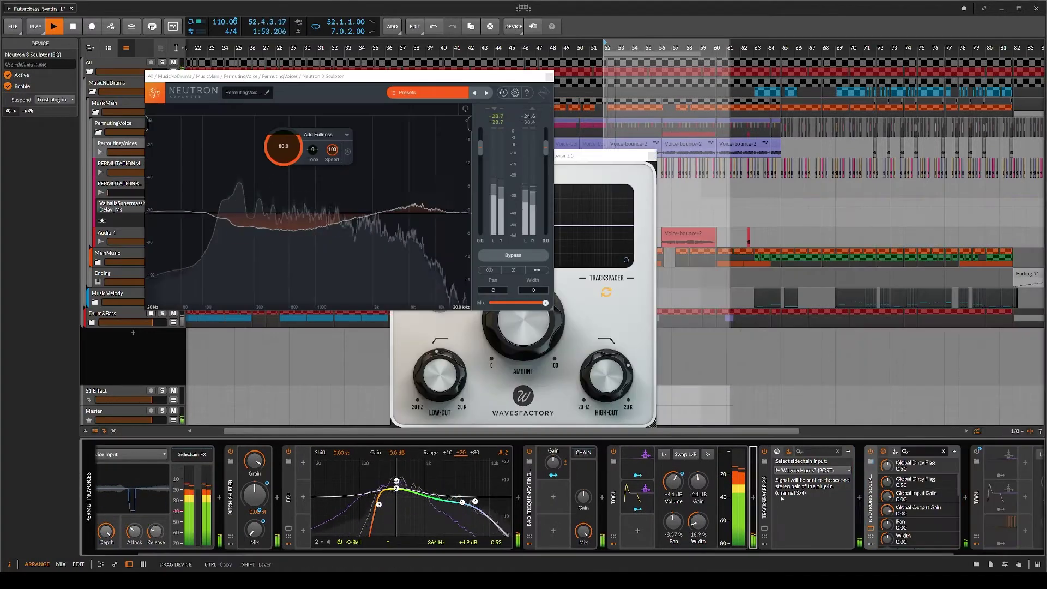
- Limit the PermutingVoices Sculptor to about 200 Hz–2.0 kHz, lower its amount to about 41, and compare it against bypass
left_click_drag(470, 127, 350, 125)
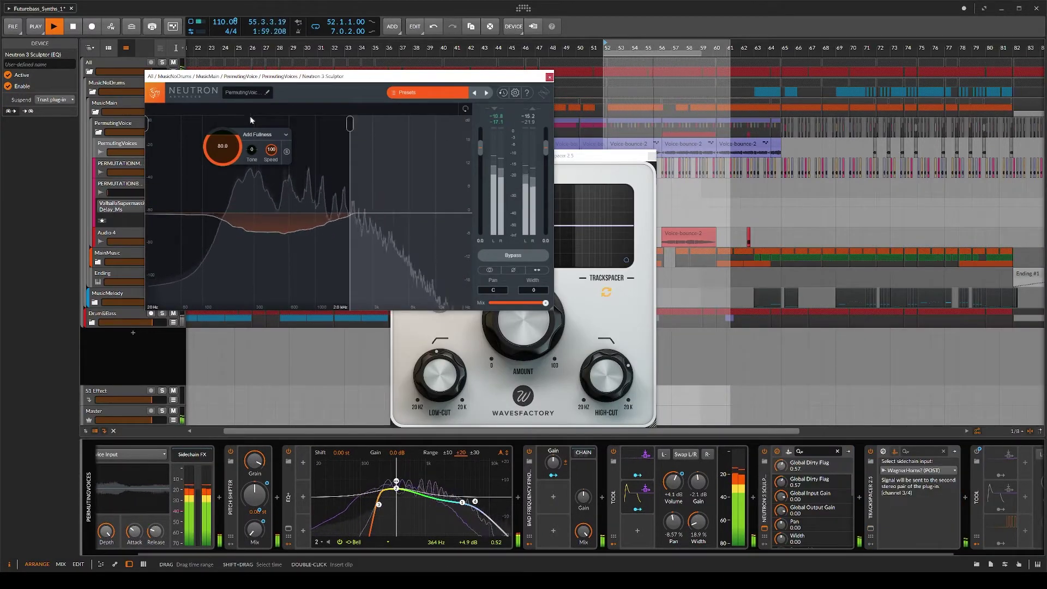
left_click_drag(146, 124, 232, 125)
left_click(505, 256)
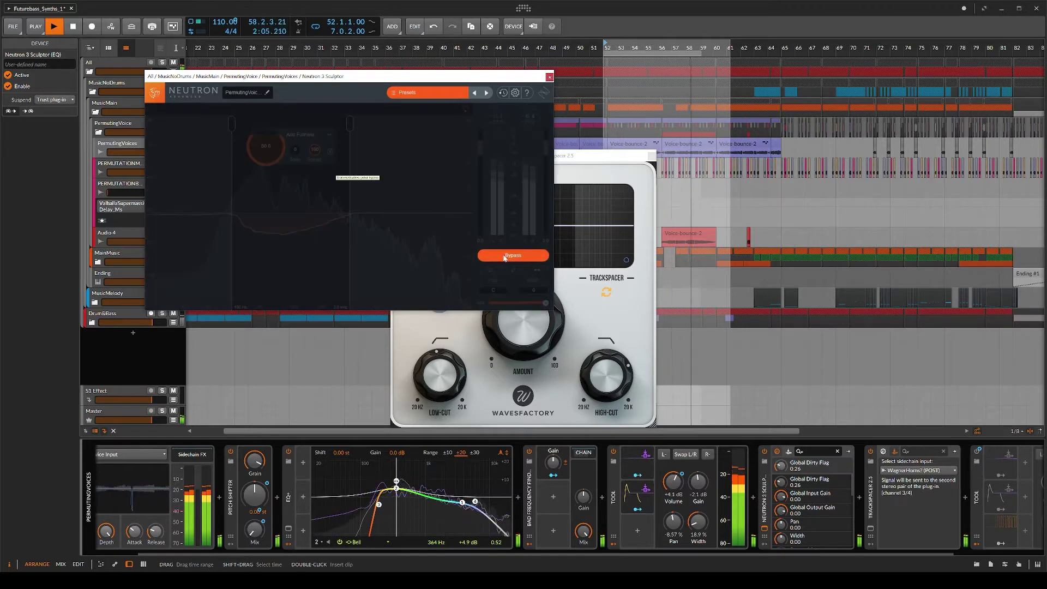
left_click(506, 256)
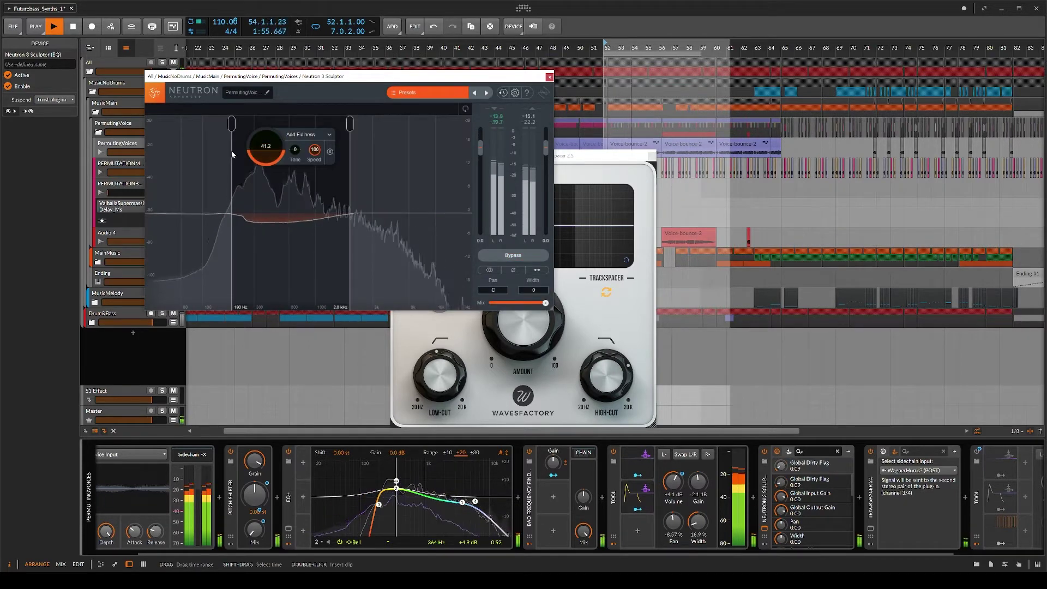
left_click(508, 255)
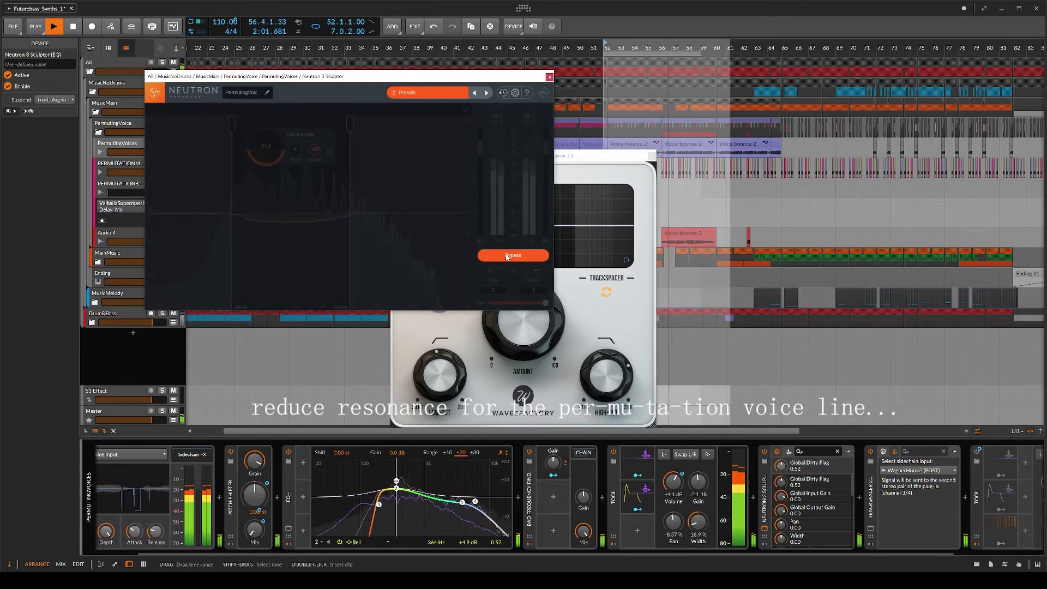
left_click(508, 256)
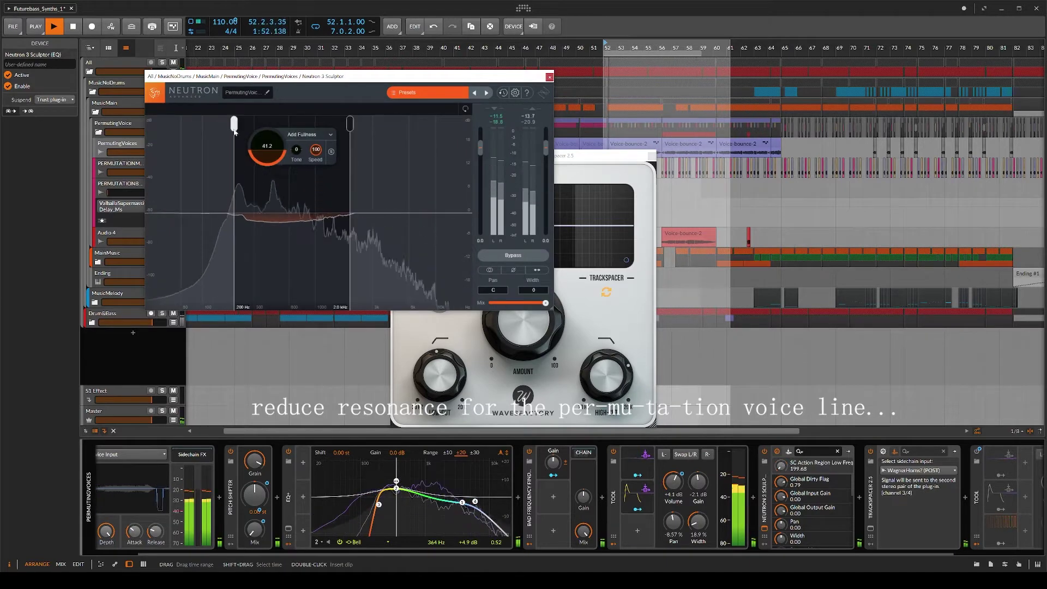
left_click(549, 77)
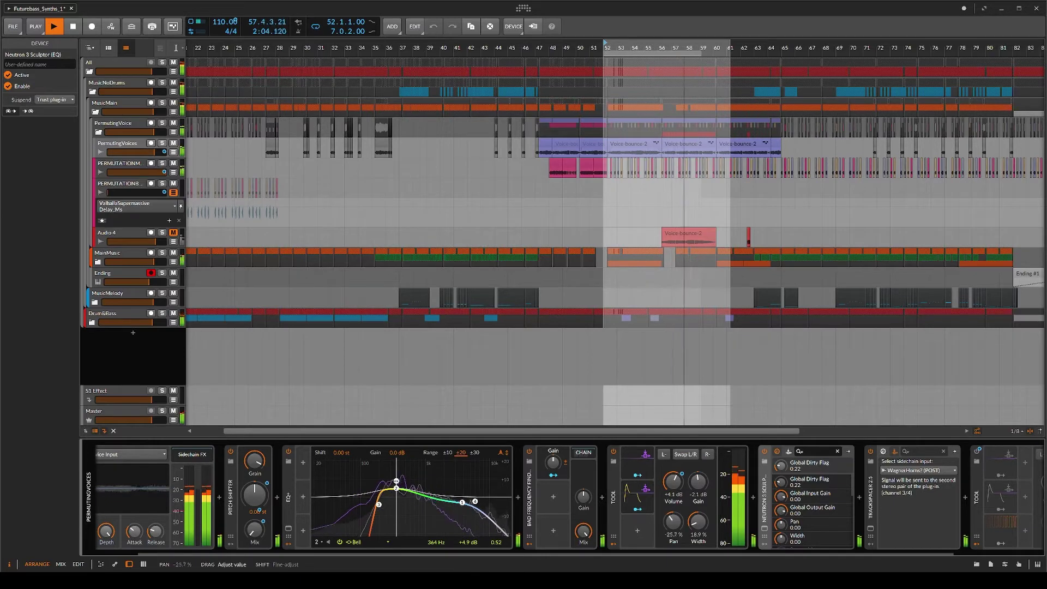
- Pan the PermutingVoices Tool further left to about -18.3 % while playing back the section from bar 32
left_click_drag(678, 520, 678, 524)
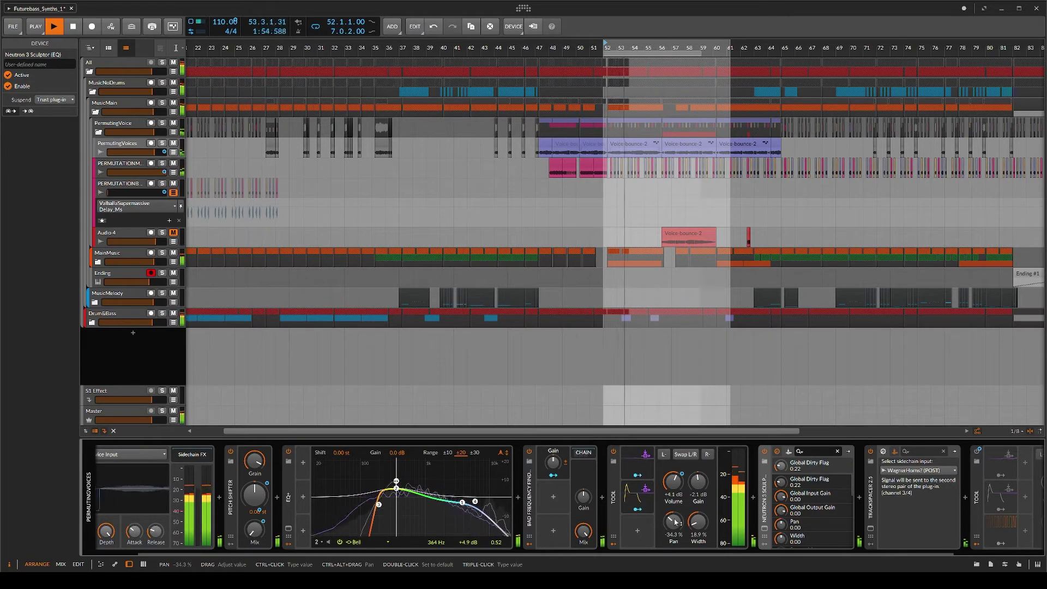
left_click(502, 71)
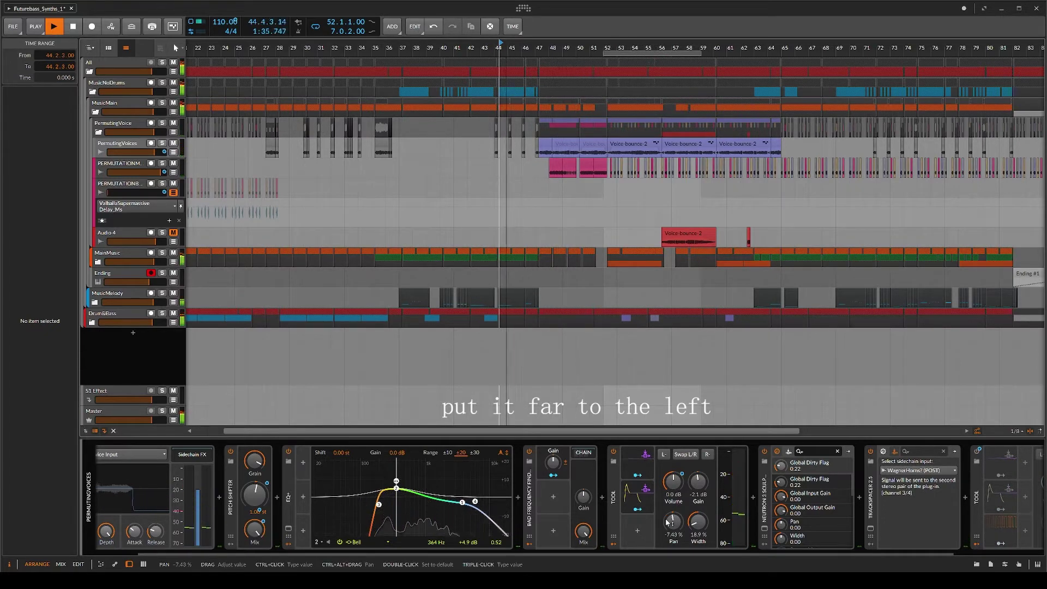
left_click(336, 46)
left_click_drag(673, 522, 678, 522)
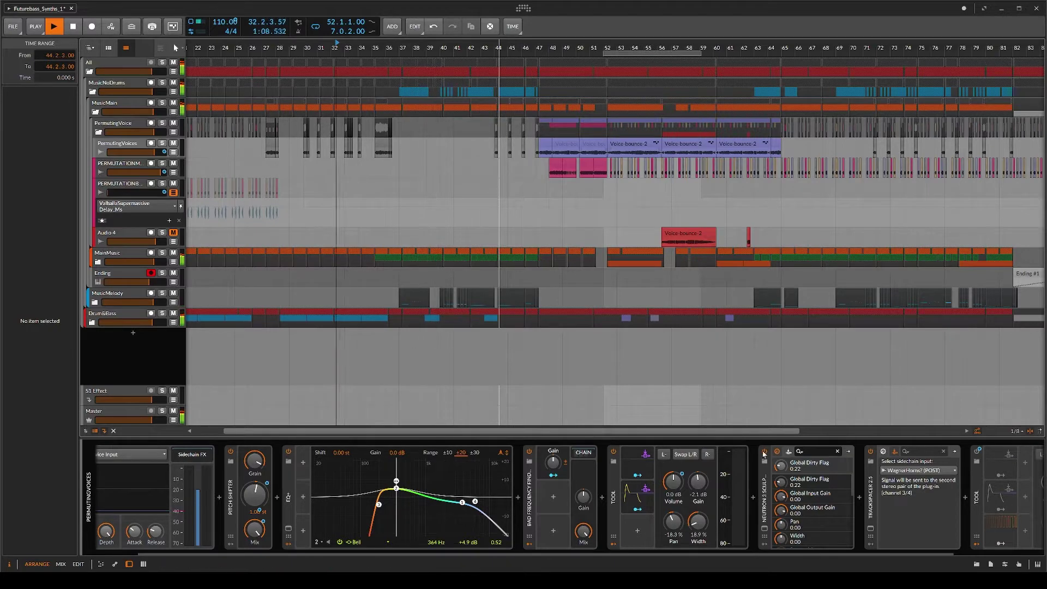
- Compare PermutingVoices with the Sculptor off and on, and reduce the Sculptor's mix to about 50 %
left_click(764, 452)
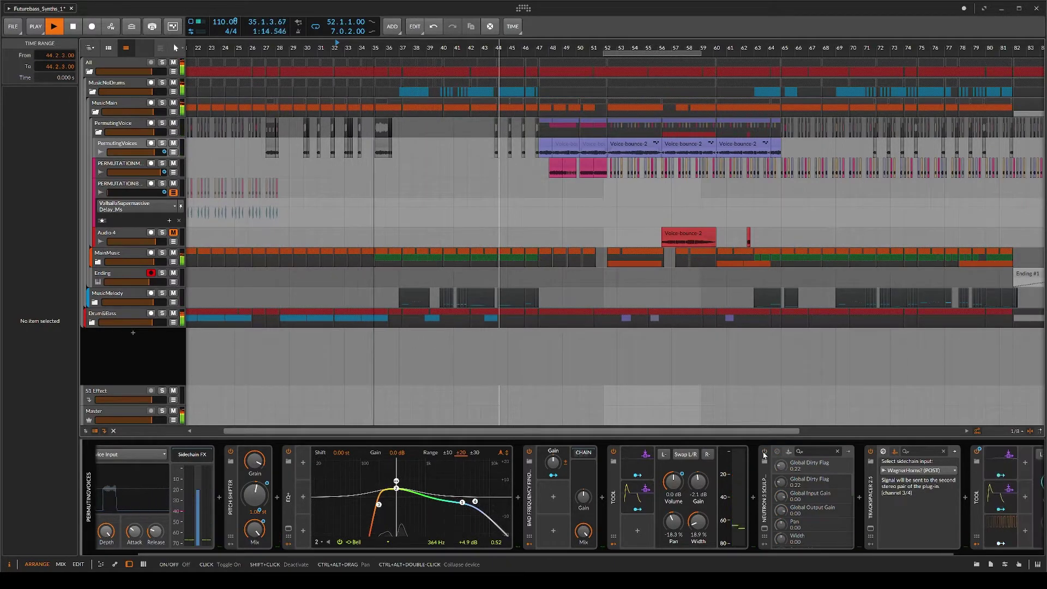
left_click(764, 453)
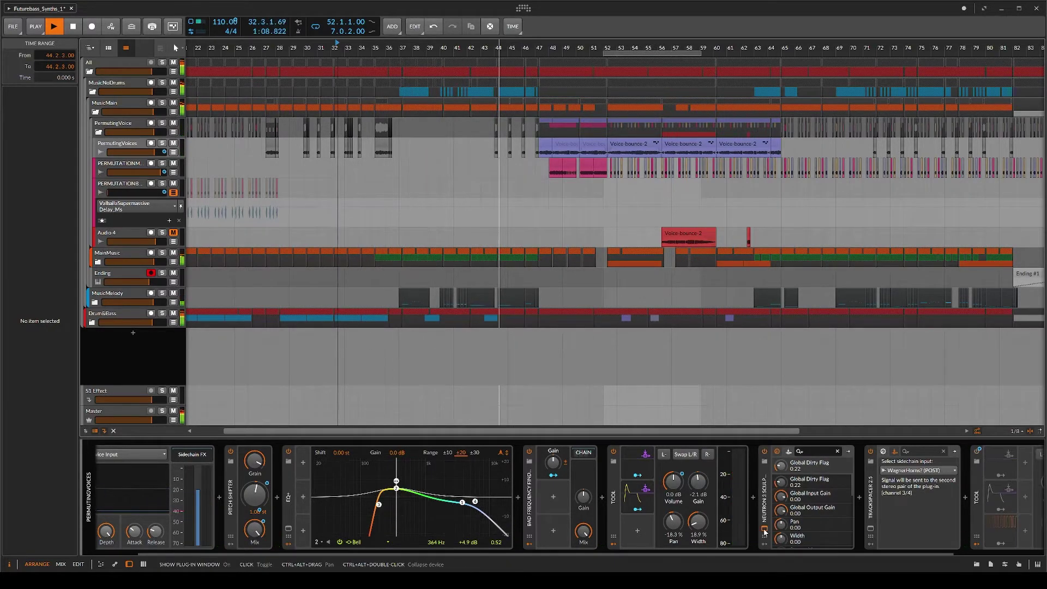
left_click(777, 452)
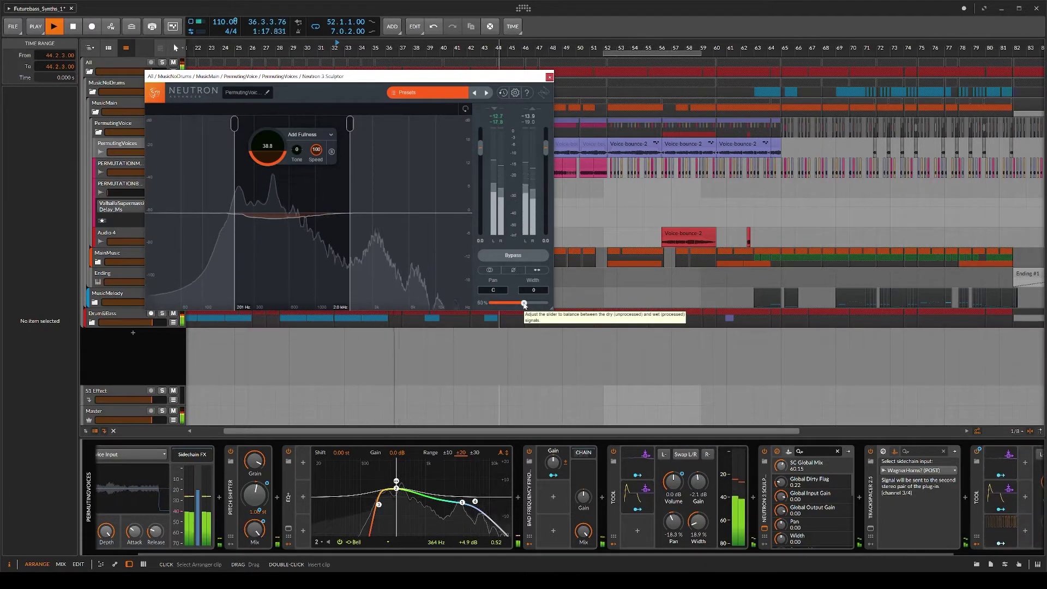
left_click_drag(524, 304, 518, 303)
left_click(549, 77)
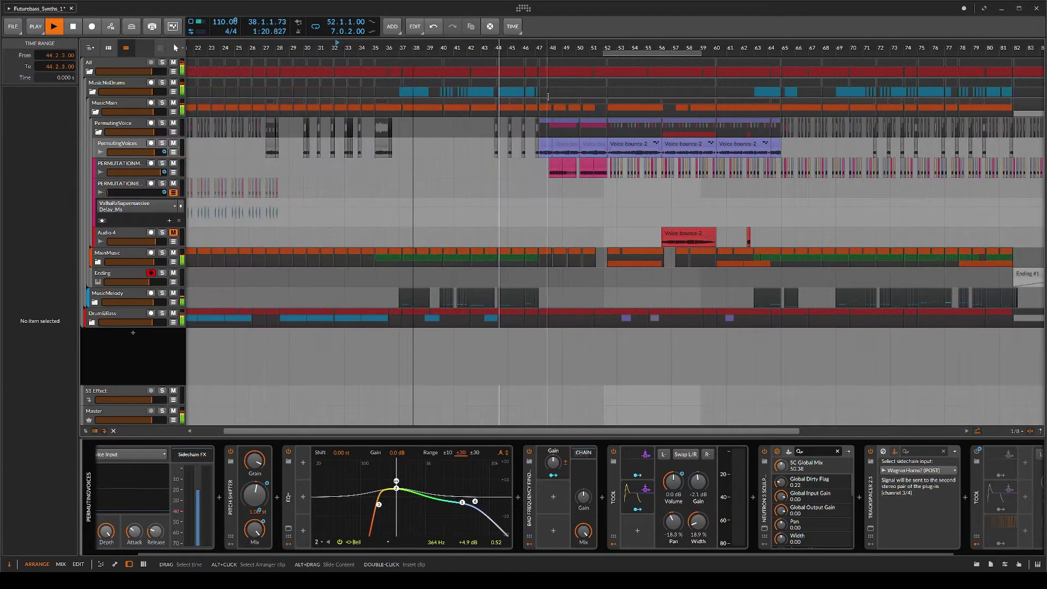
- Automate the PermutingVoices Sculptor's Global Mix up to 100 % from bar 47 and back to 51.8 % at bar 65
left_click(174, 153)
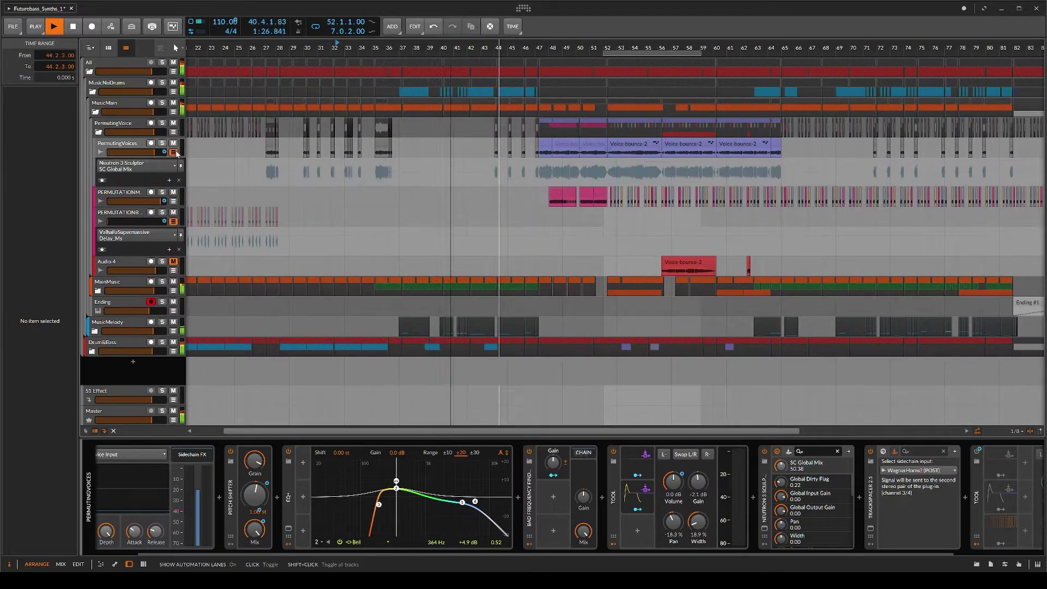
double_click(537, 174)
left_click_drag(540, 172, 539, 160)
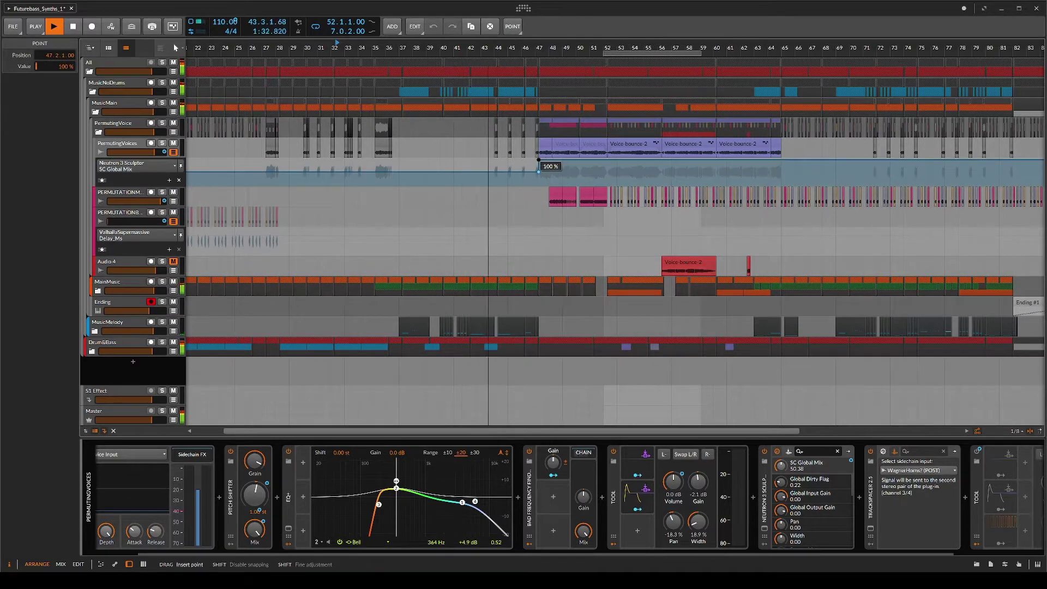
left_click(783, 159)
left_click_drag(783, 160, 783, 171)
scroll(802, 191, "down", 2)
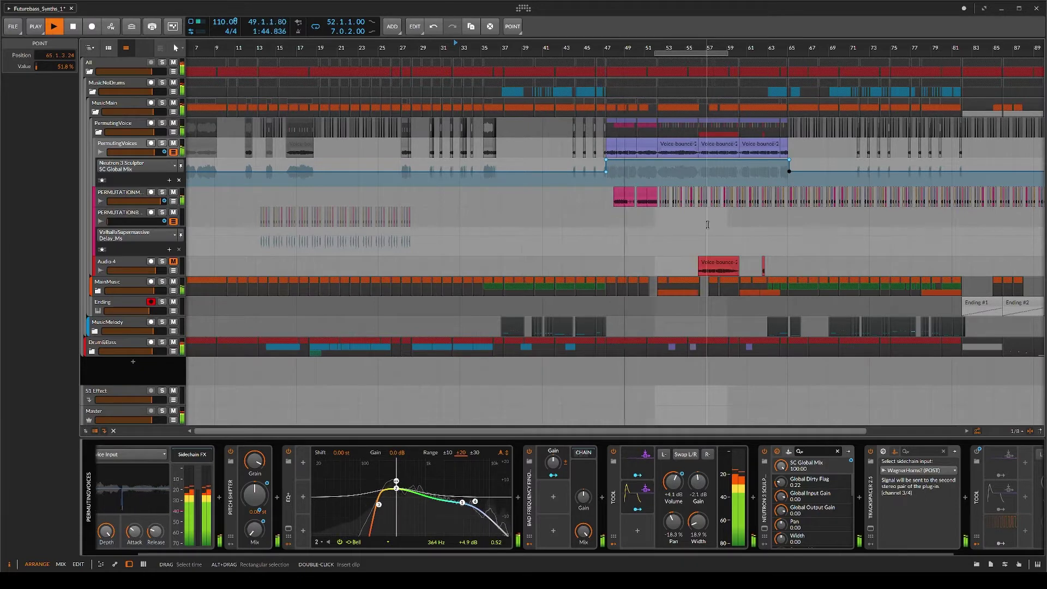
- Look at the PERMUTATIONMidEnd device chain and collapse the PermutingVoice and MusicMain groups
left_click(110, 195)
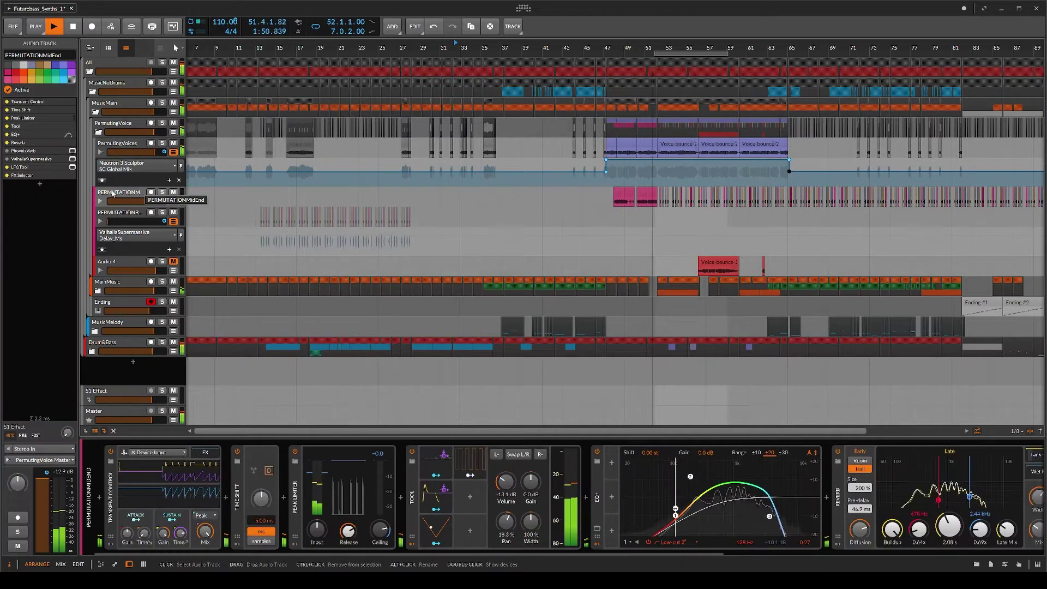
left_click(99, 132)
left_click(95, 112)
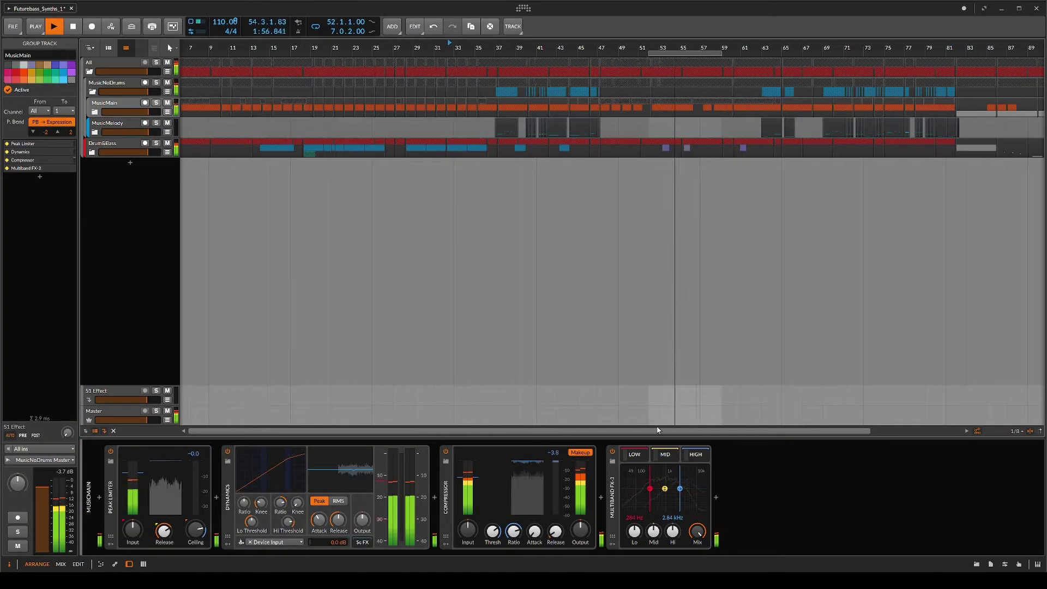
left_click_drag(660, 431, 750, 431)
- Insert a Compressor on the Drum&Bass group
left_click(109, 147)
left_click(101, 497)
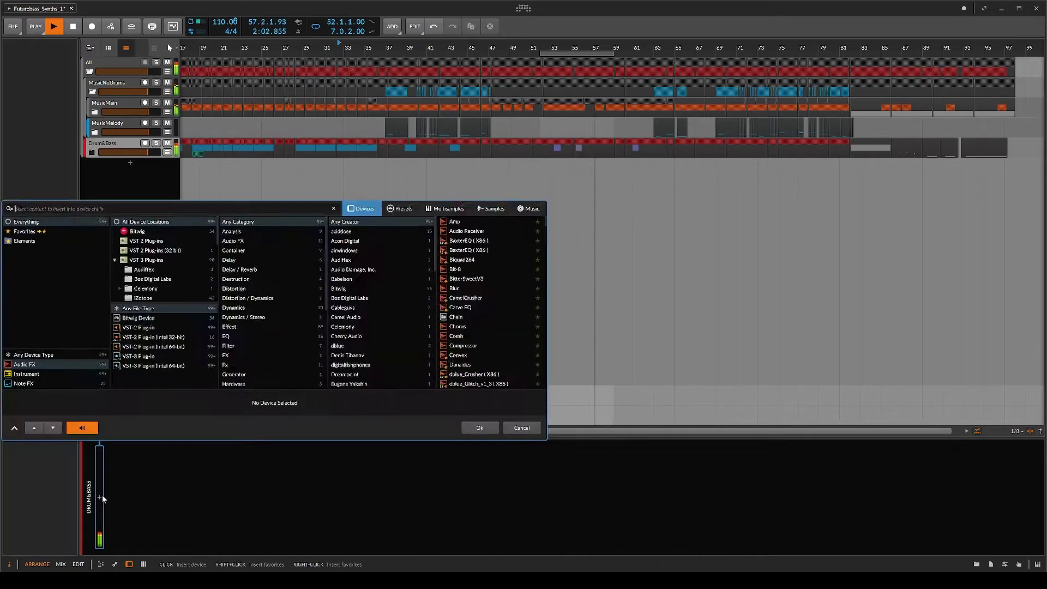
type("comp")
key("Return")
- Try different attack and release settings on the Drum&Bass Compressor and compare the group with the device off and on
left_click_drag(199, 531, 157, 526)
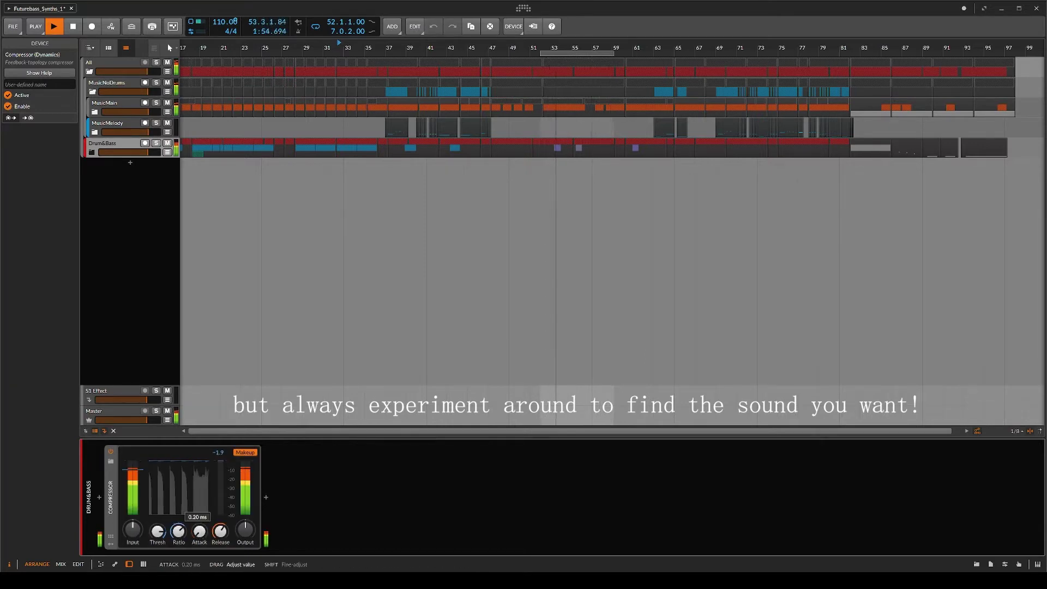
left_click(111, 453)
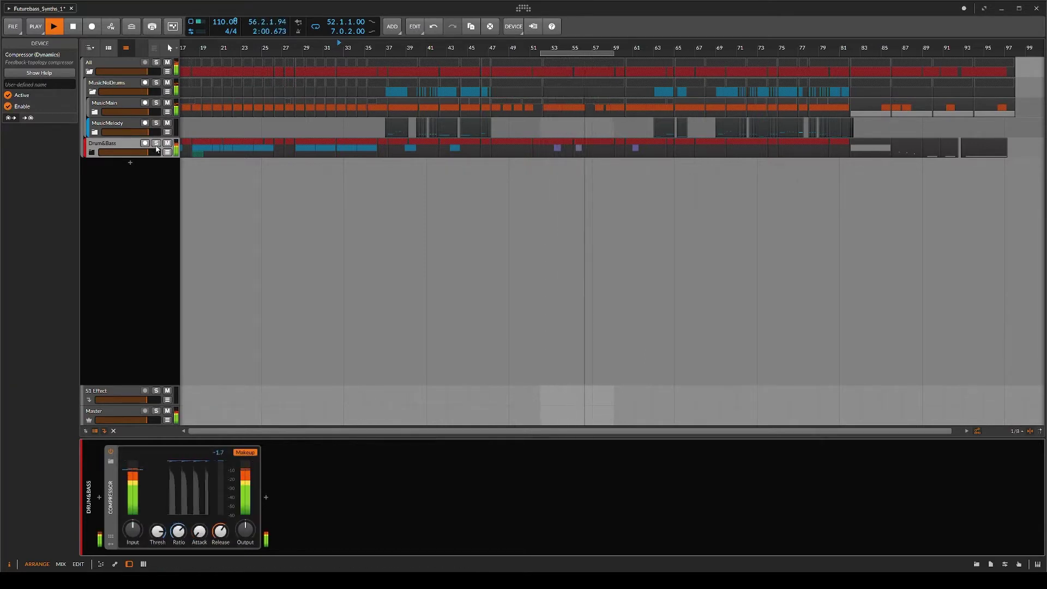
left_click(111, 453)
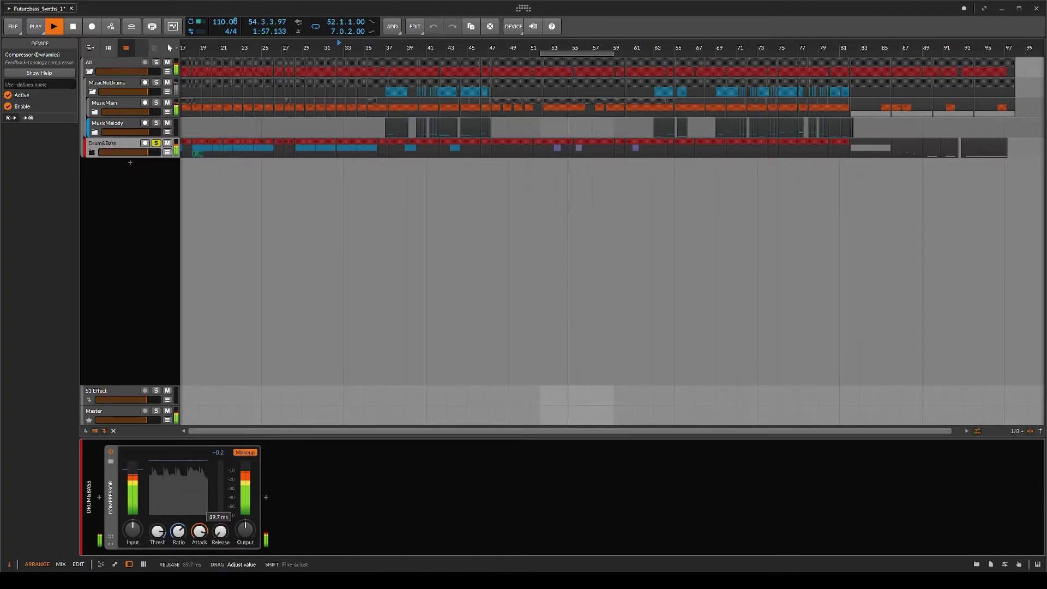
left_click_drag(221, 531, 220, 491)
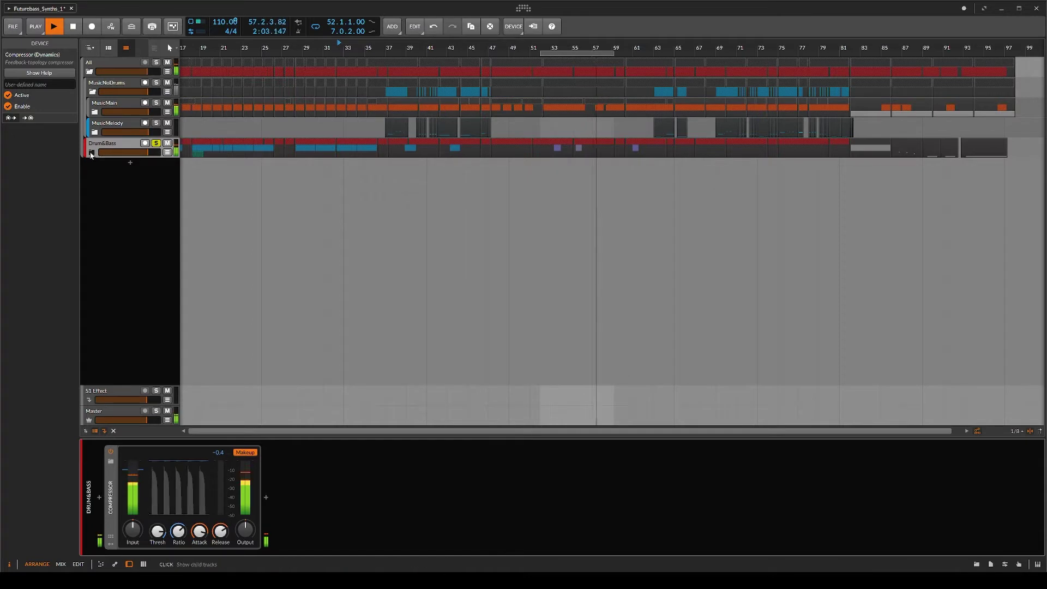
- Expand the Drum&Bass group and delete its Compressor
left_click(92, 153)
left_click(119, 163)
left_click(116, 143)
left_click(112, 499)
key("Delete")
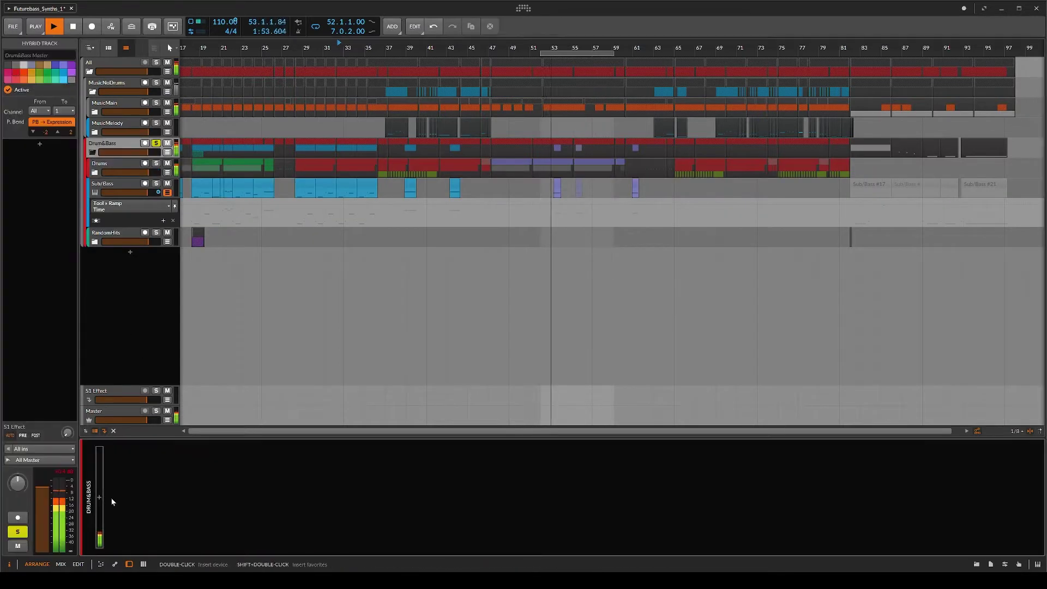
- Cut the extreme low end of the Drums group with a low-cut band in its EQ+
left_click(123, 164)
double_click(628, 501)
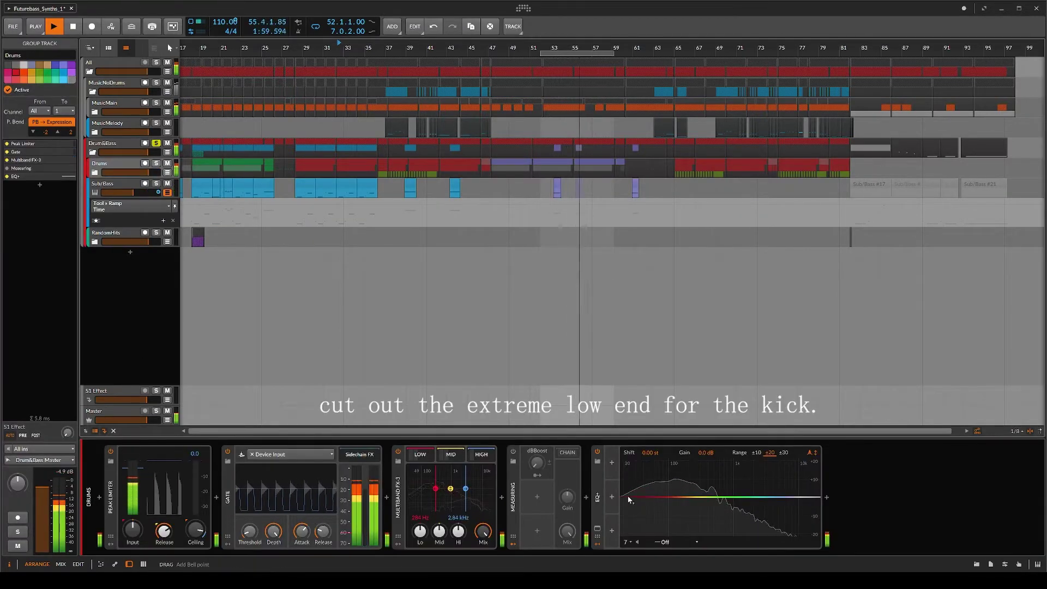
right_click(628, 500)
left_click(672, 476)
left_click_drag(628, 545, 641, 545)
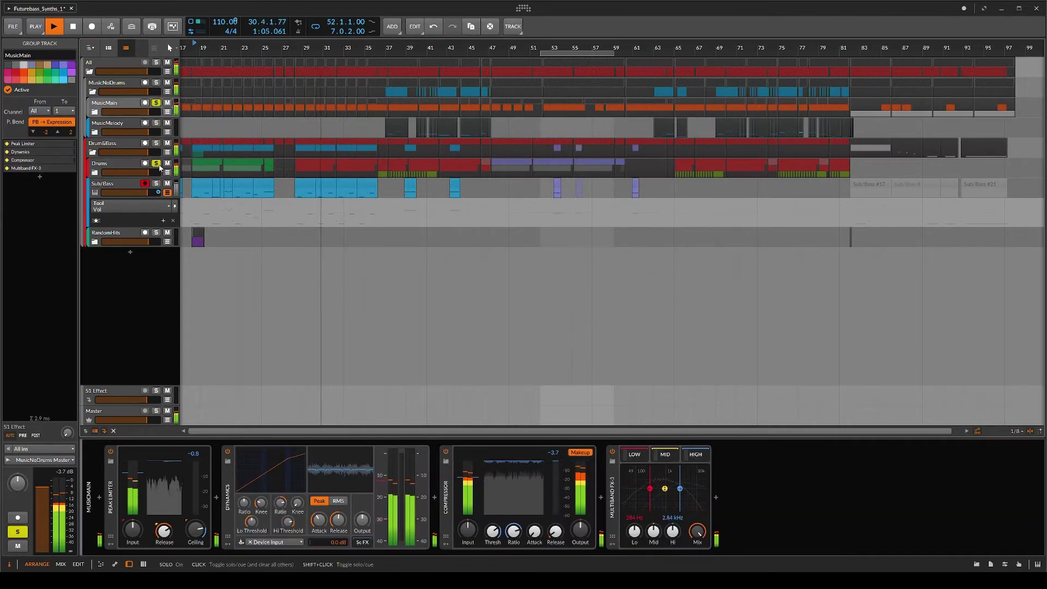
- Expand MusicMain and insert a Tool with Audio Sidechain and Note Sidechain modulators after the Trackspacer on MainMusic
left_click(96, 112)
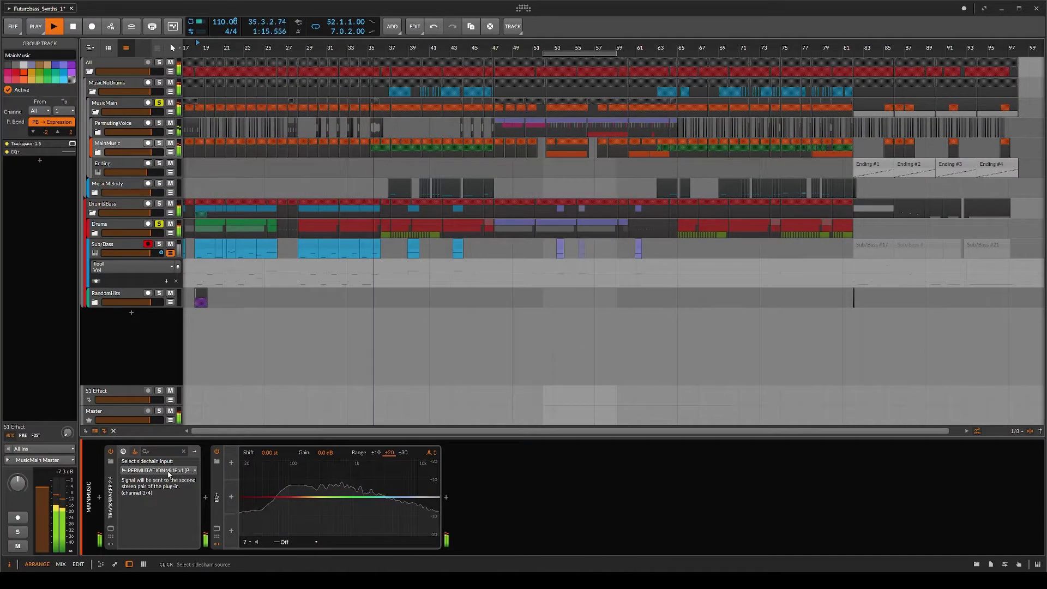
left_click(167, 471)
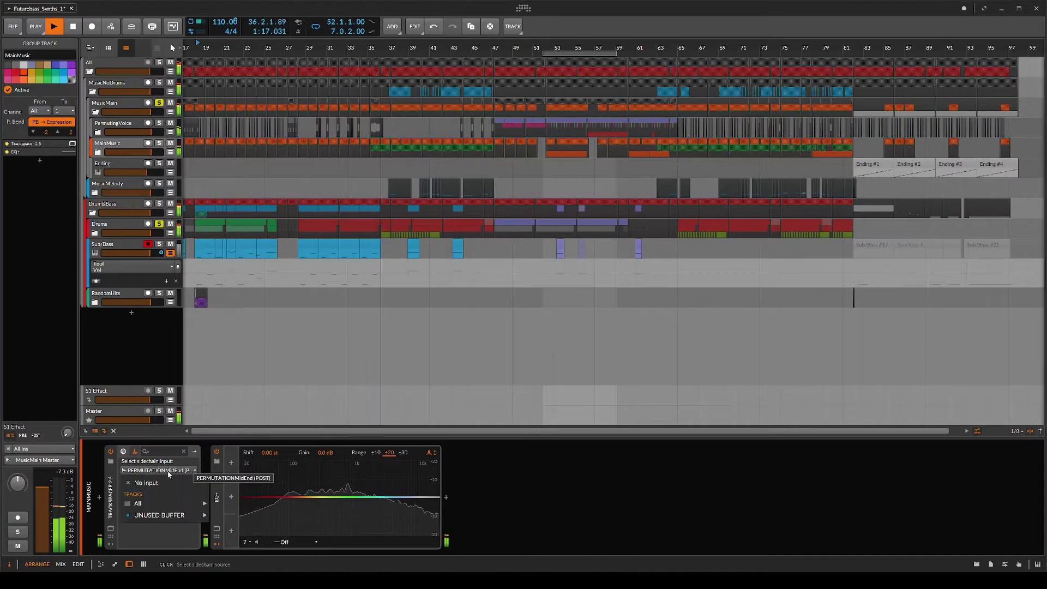
left_click(208, 497)
left_click(208, 497)
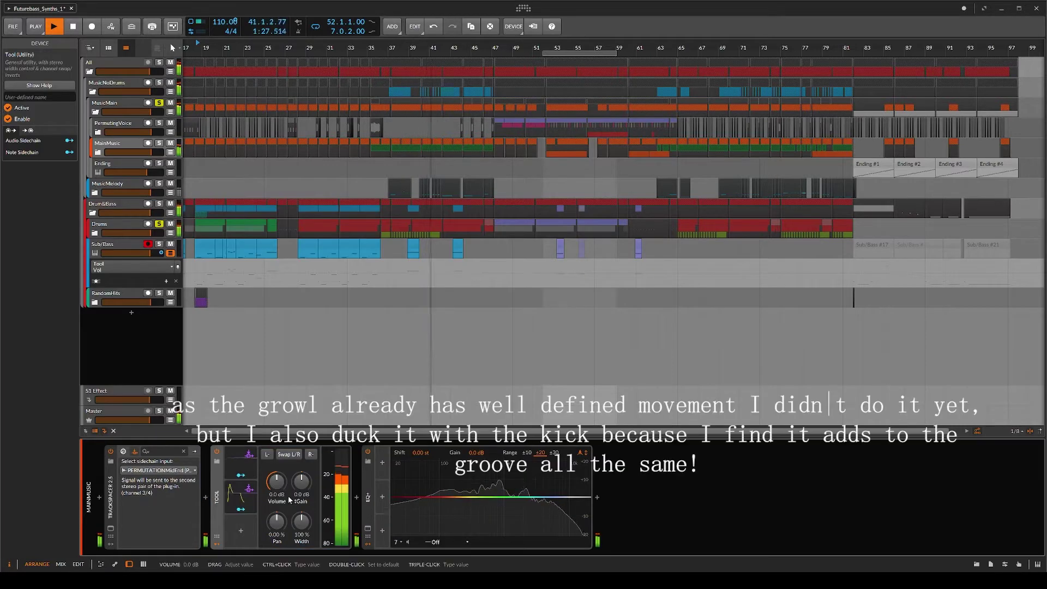
- Set the source of the Tool's Audio Sidechain modulator to the Drums group's Instrument Layer (POST)
left_click(294, 461)
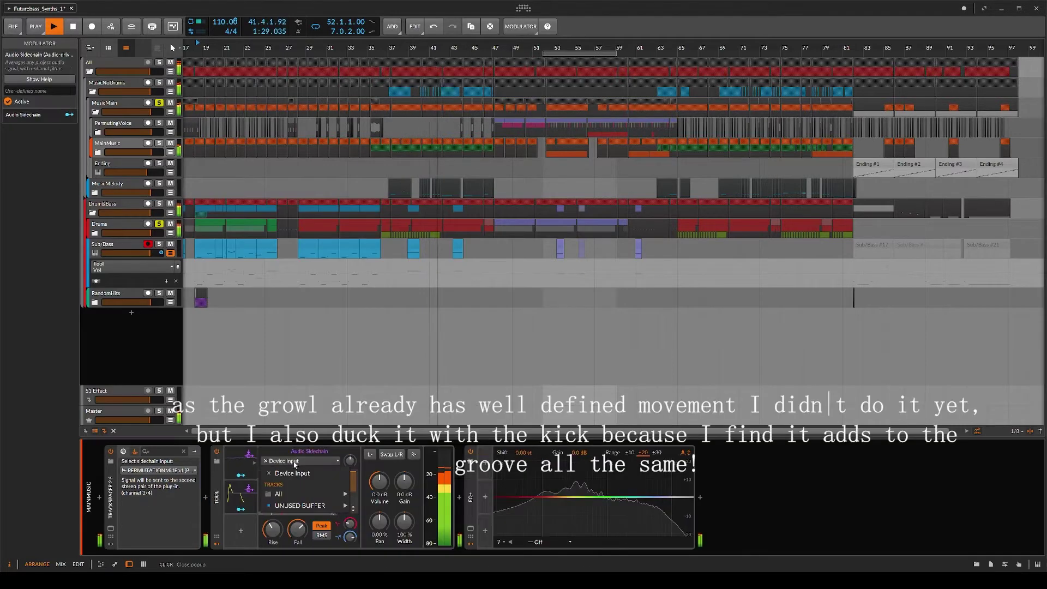
mouse_move(278, 494)
mouse_move(381, 506)
mouse_move(455, 505)
mouse_move(557, 540)
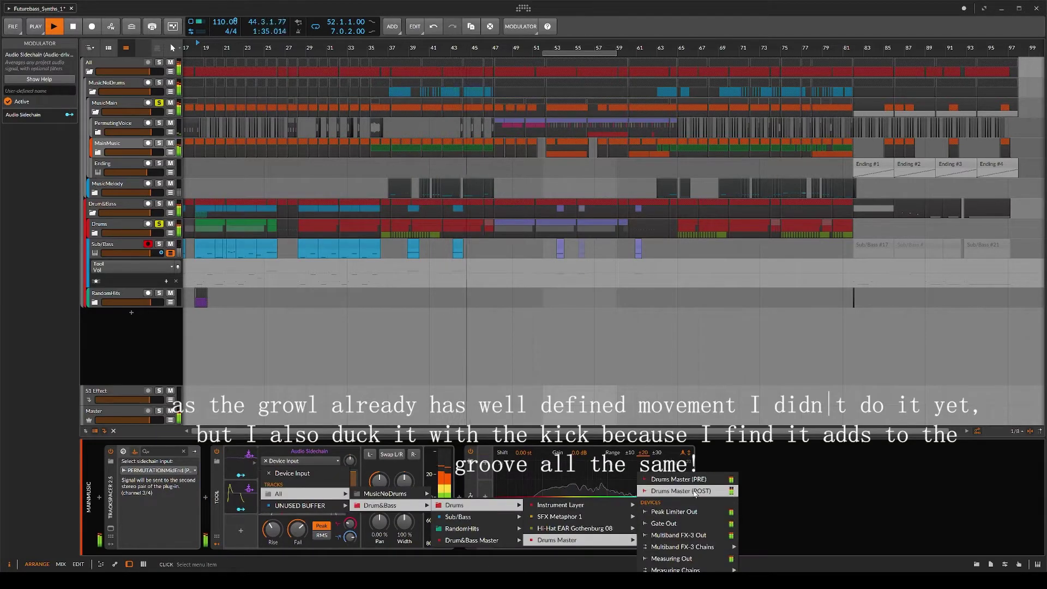
left_click(666, 512)
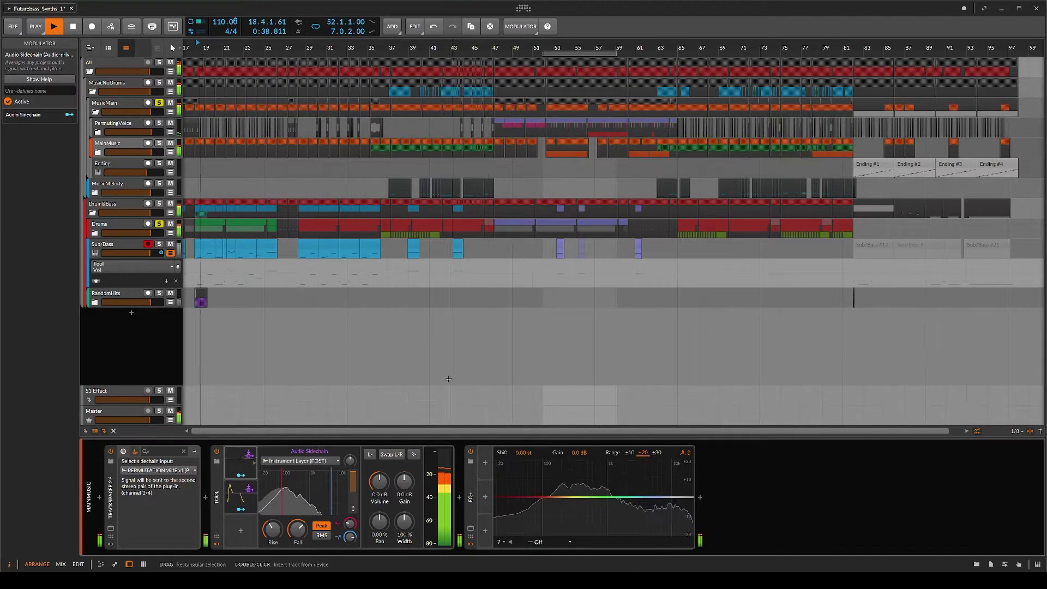
- Modulate the Tool's Volume from the Audio Sidechain by about -0.99 and adjust the modulator's Fall time
left_click(241, 475)
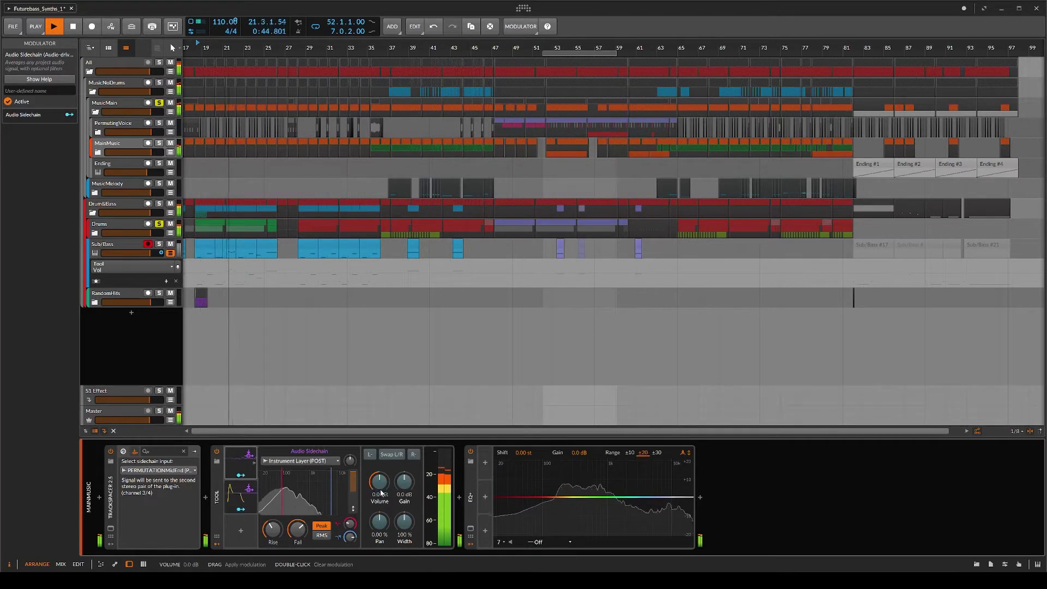
left_click_drag(379, 483, 380, 524)
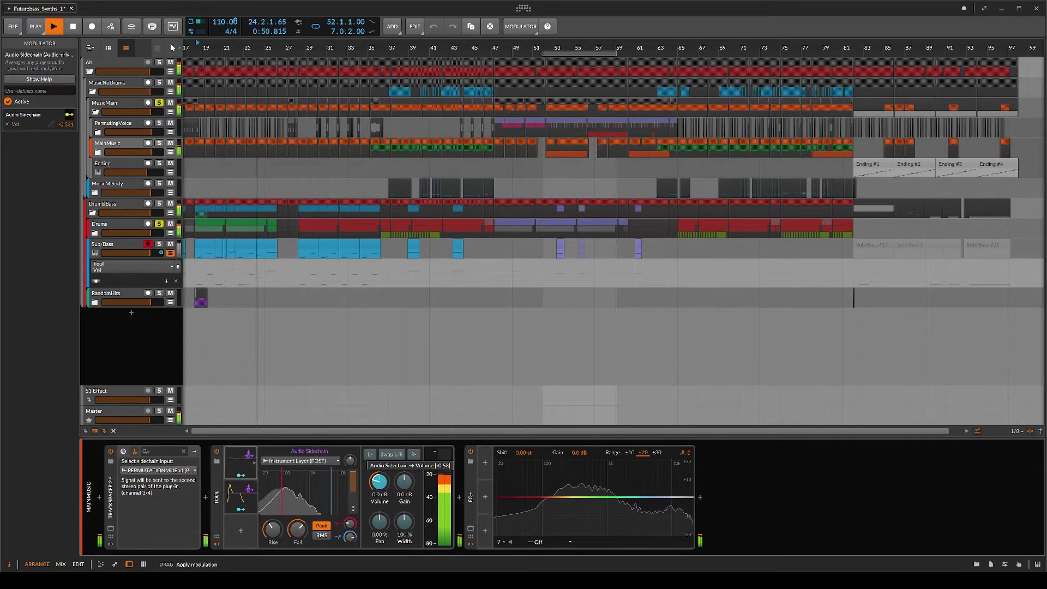
left_click(242, 479)
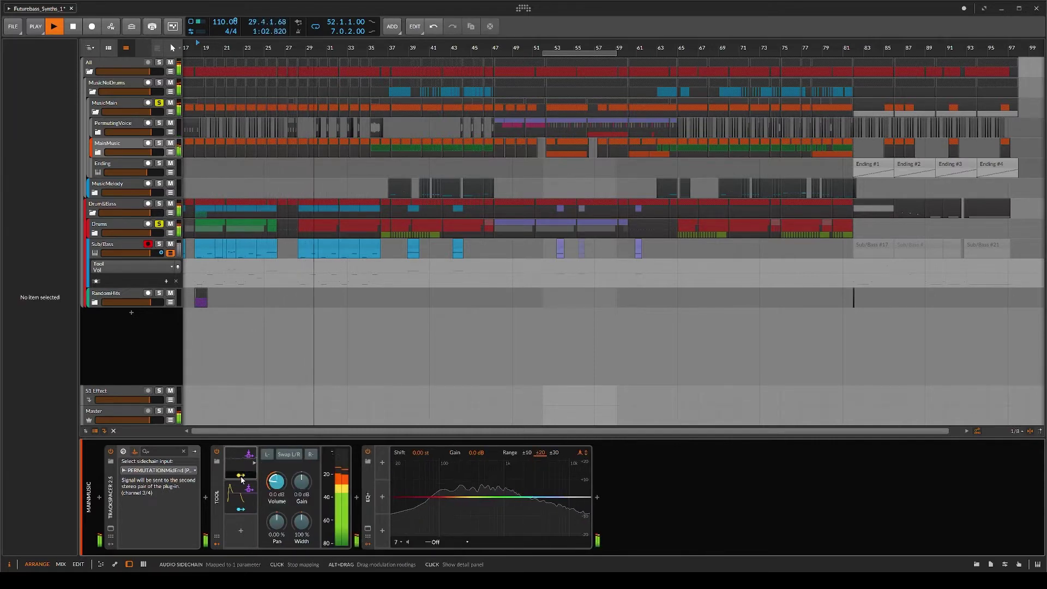
left_click(241, 476)
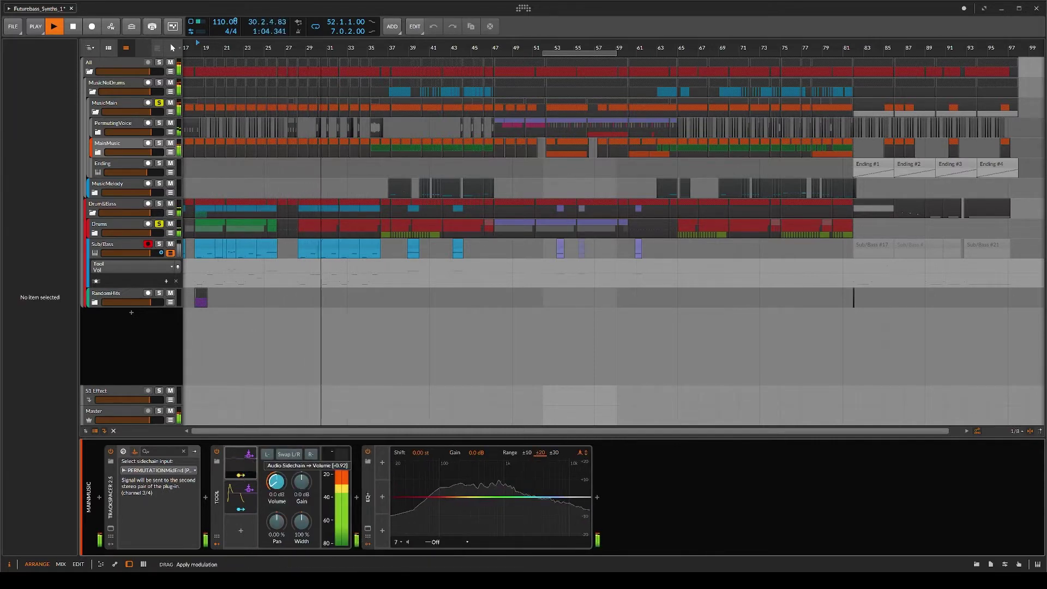
left_click(241, 477)
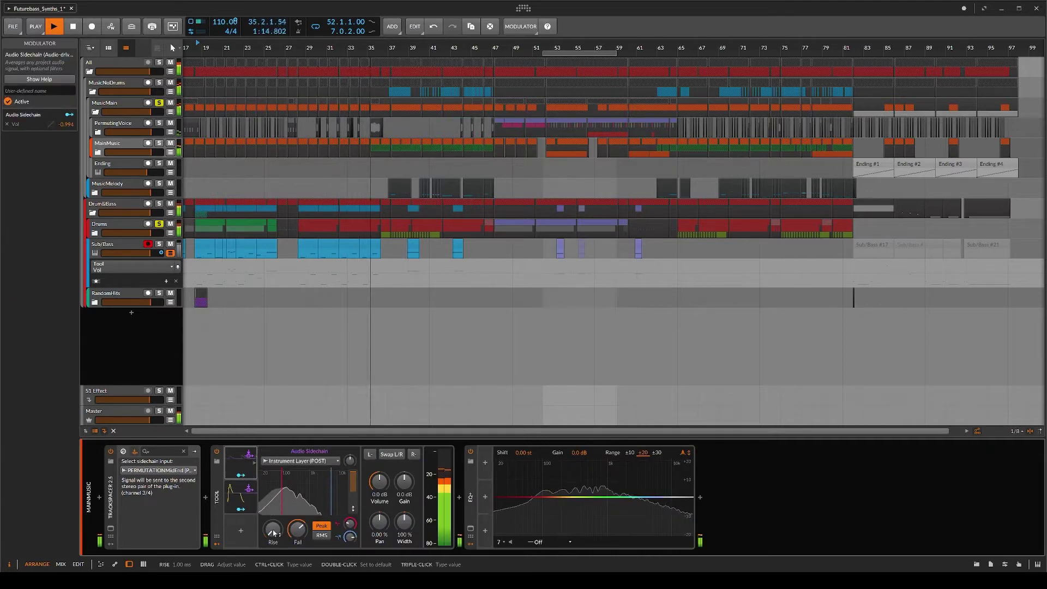
left_click_drag(298, 529, 297, 534)
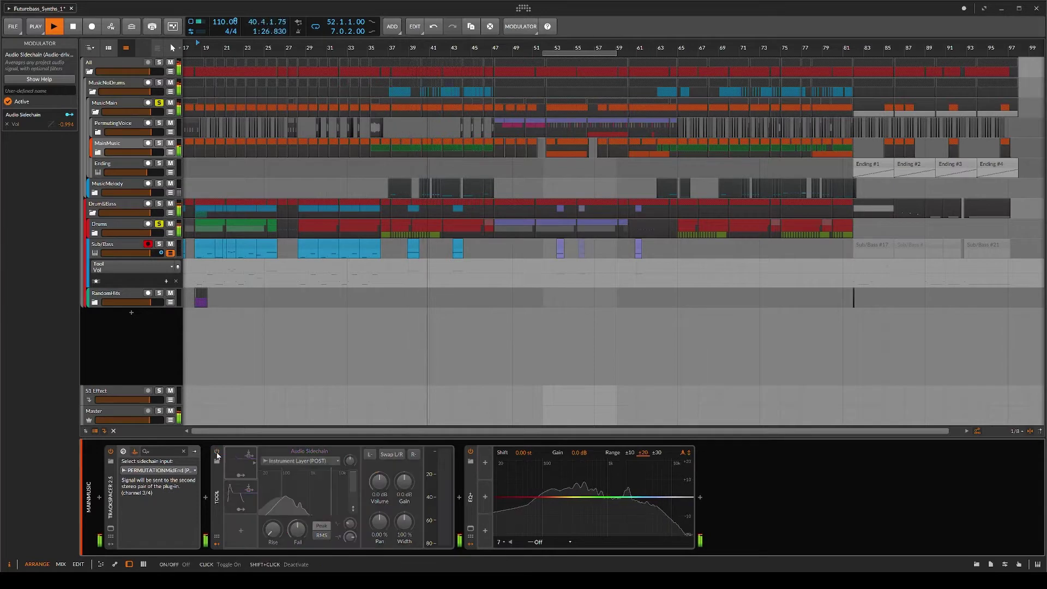
- Insert a Multiband FX-2 after the Trackspacer with a 335 Hz crossover and place the Tool in its low band
left_click(205, 497)
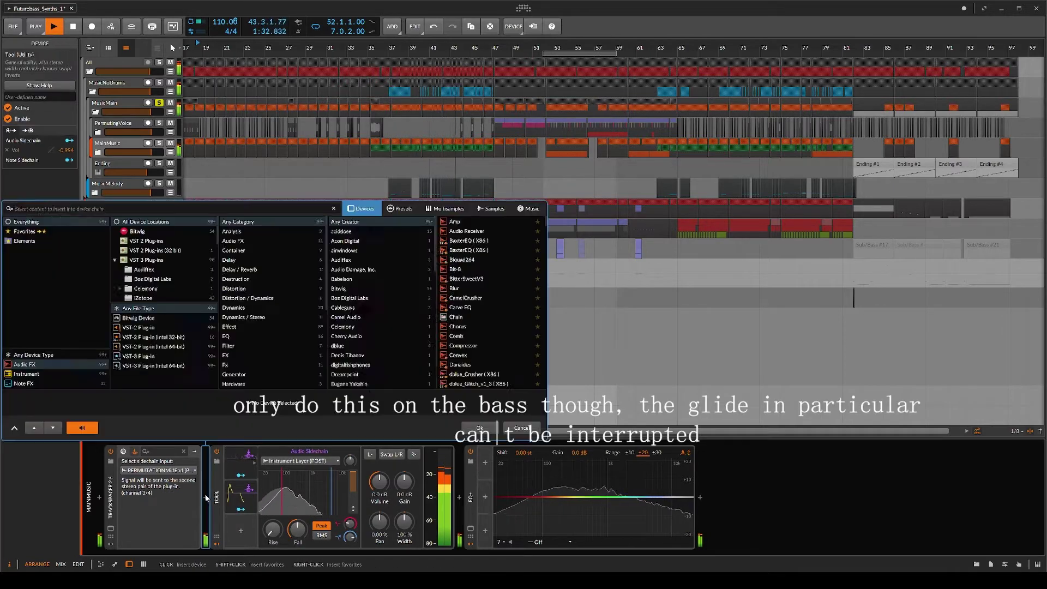
type("fx")
key("Return")
left_click_drag(245, 498, 246, 522)
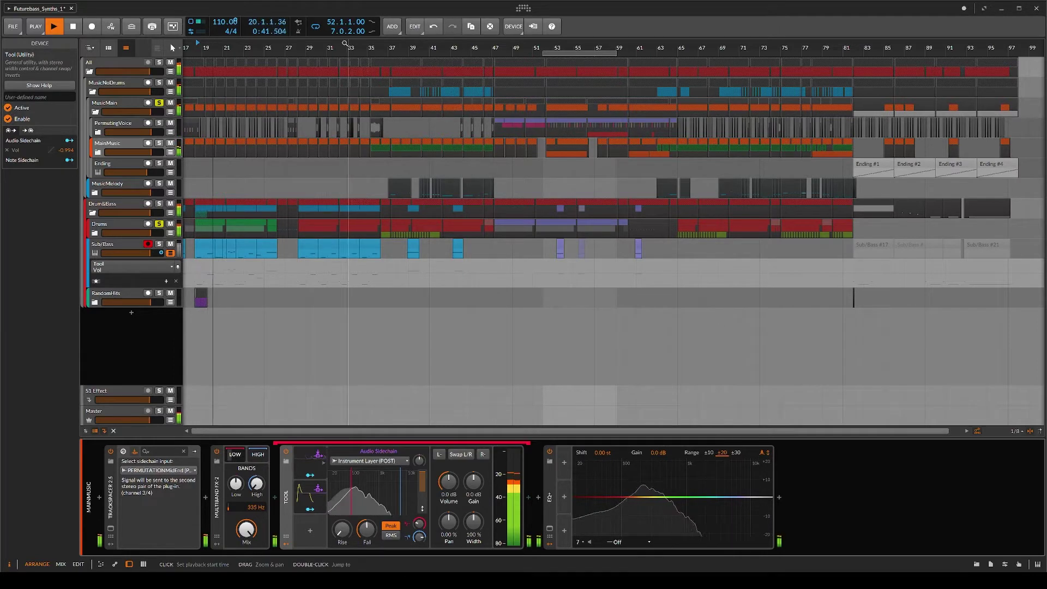
- Loop the eight bars of Sub/Bass clips from bar 28 and compare MainMusic with the Multiband FX-2 off and on
left_click(374, 247)
key("ctrl+l")
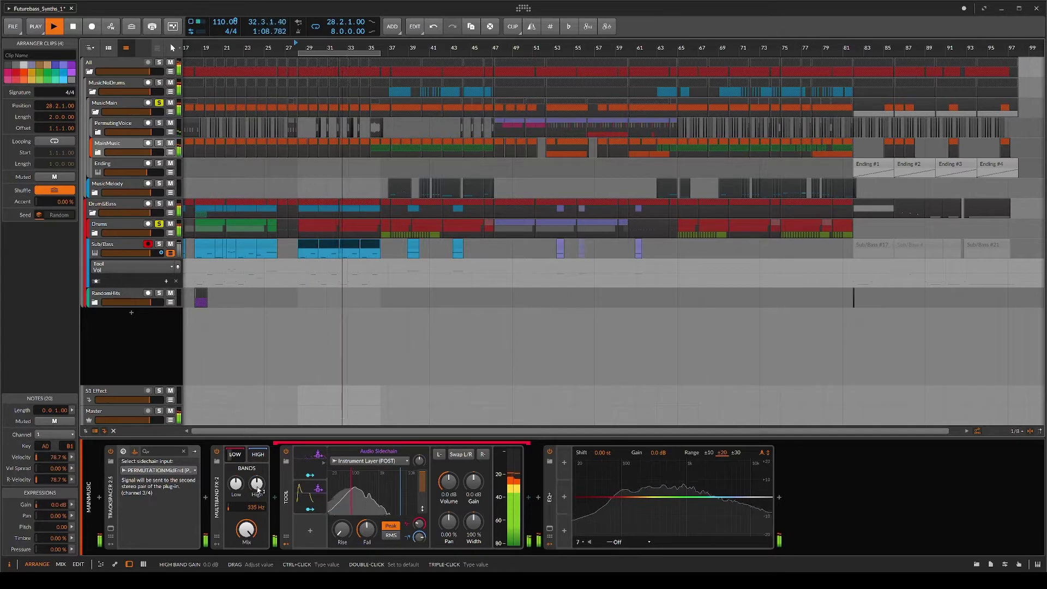
left_click(217, 453)
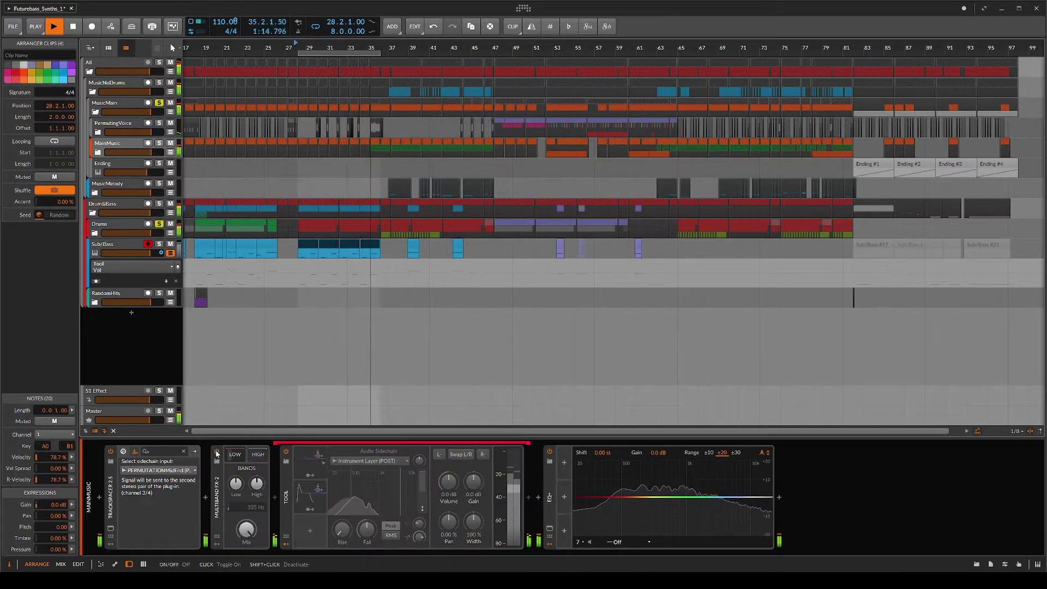
left_click(217, 453)
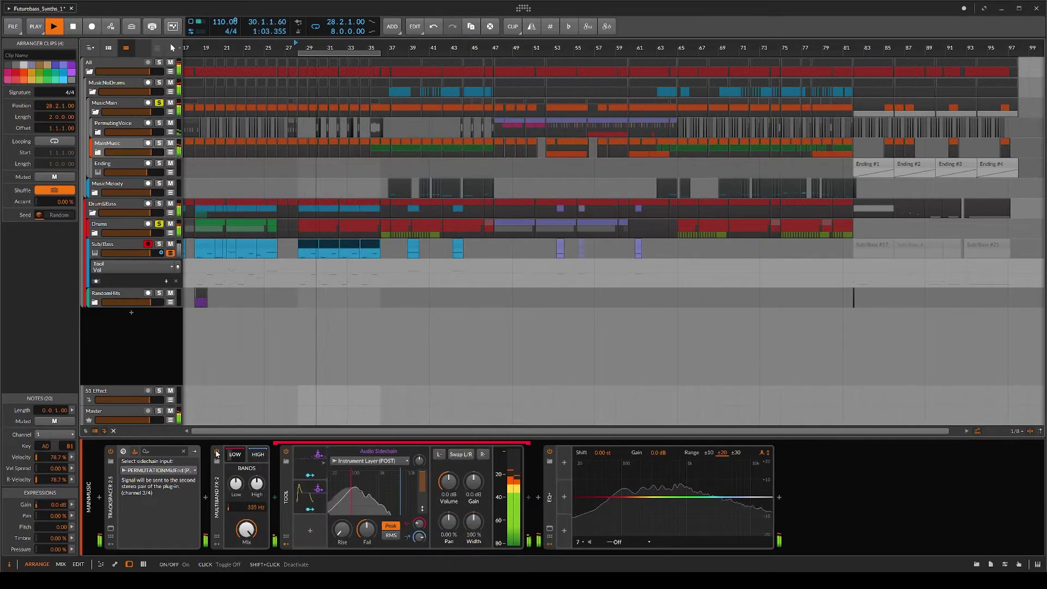
- Set the spectrum analyzer reference of MainMusic's EQ+ to Sub/Bass (POST)
left_click(550, 505)
left_click(61, 374)
mouse_move(49, 408)
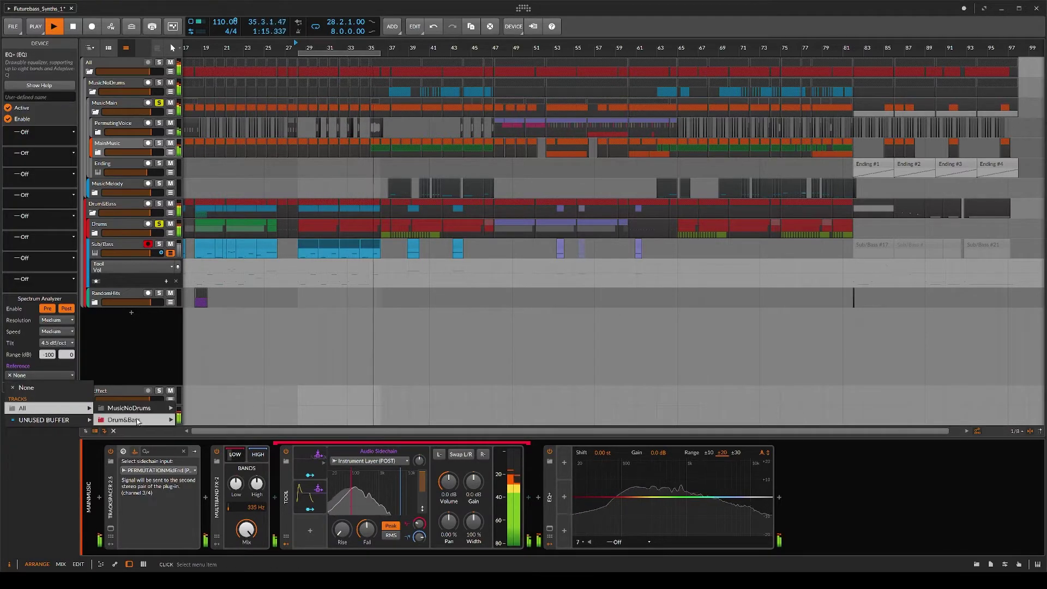
left_click(311, 457)
- Set the spectrum analyzer reference of MainMusic's EQ+ to Sub/Bass (PRE)
left_click(553, 490)
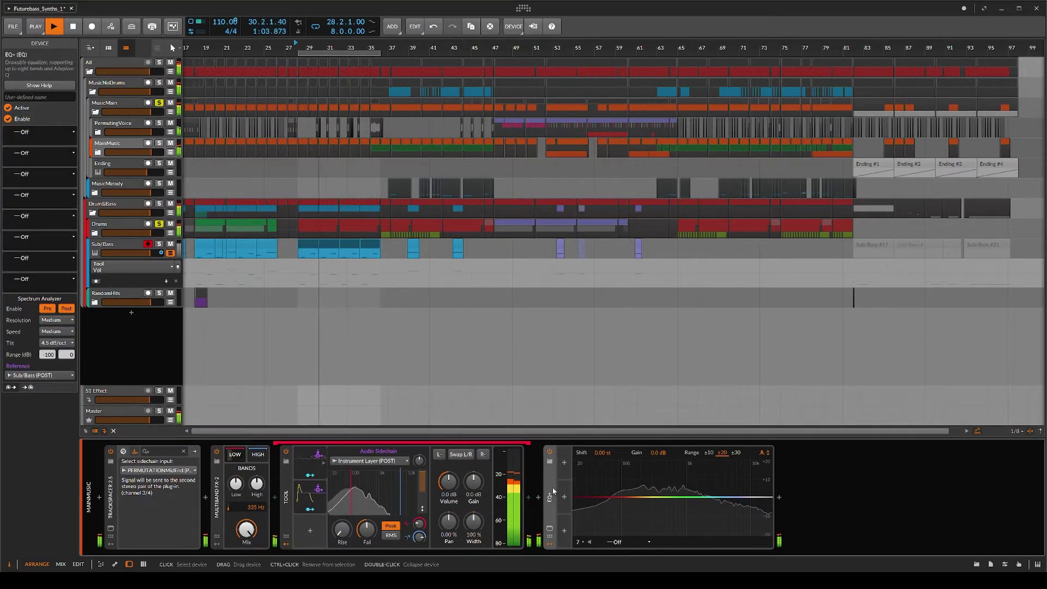
left_click(61, 375)
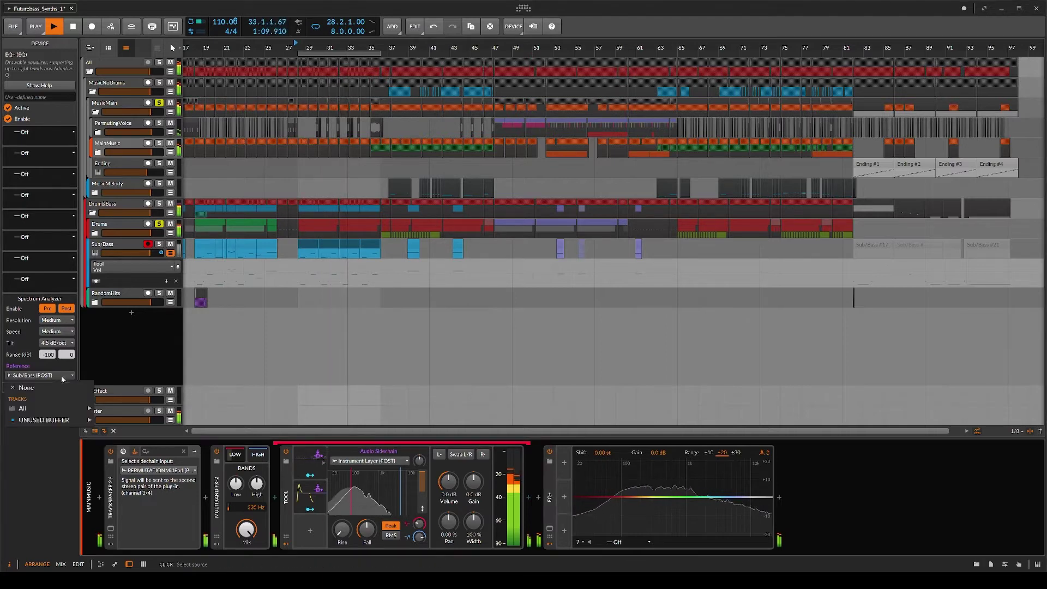
mouse_move(49, 408)
mouse_move(131, 419)
mouse_move(218, 431)
left_click(313, 432)
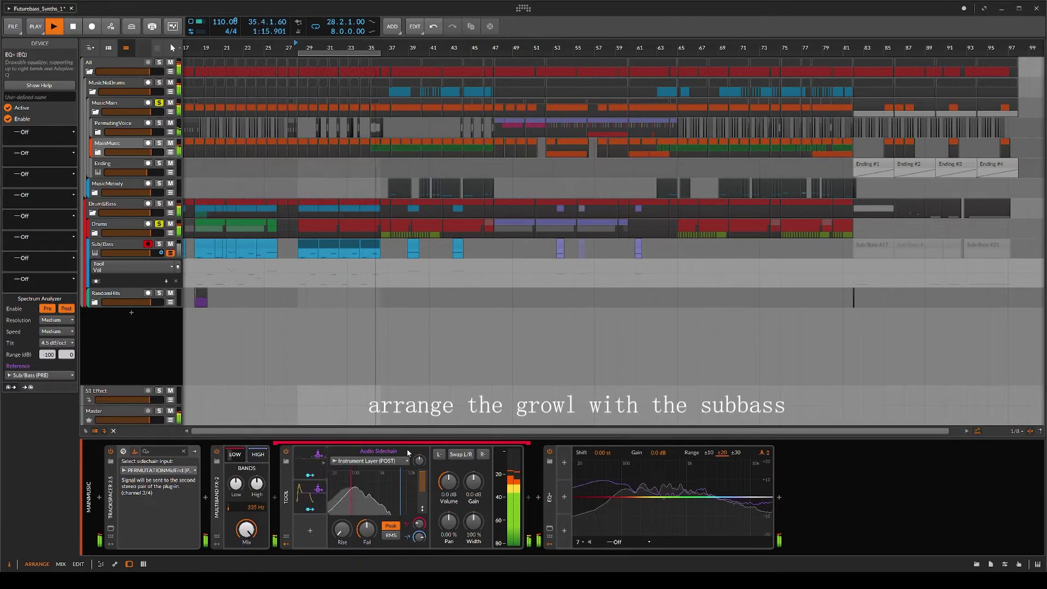
- Add a low-cut band at about 79 Hz to MainMusic's EQ+
right_click(599, 500)
left_click(620, 440)
right_click(599, 501)
left_click(621, 430)
left_click_drag(601, 504, 616, 504)
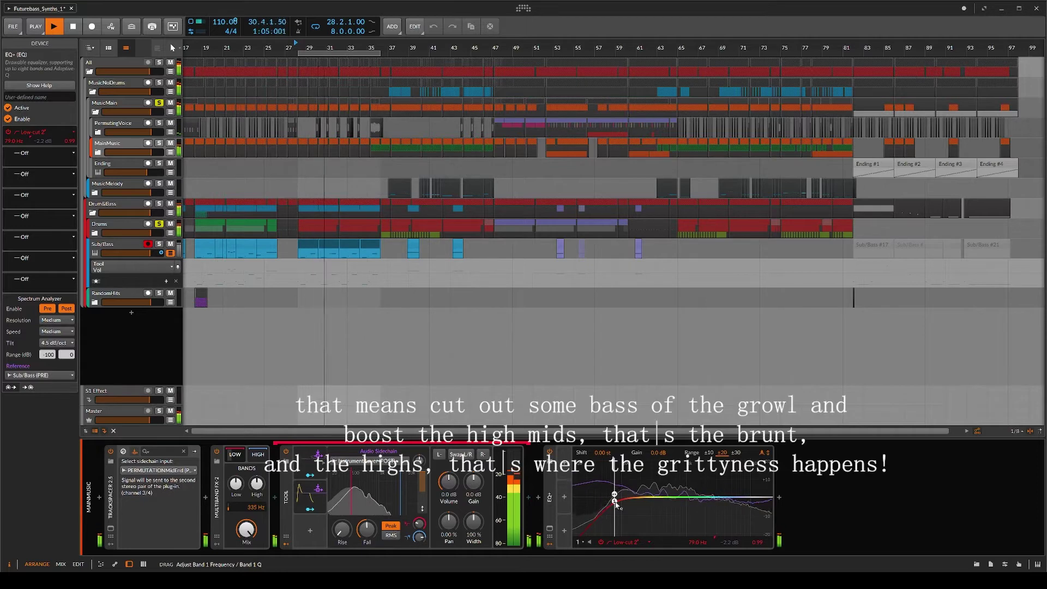
- Add a bell boost of 3.5 dB at 794 Hz with a Q of 0.61, comparing the EQ+ off and on
left_click_drag(651, 497, 691, 490)
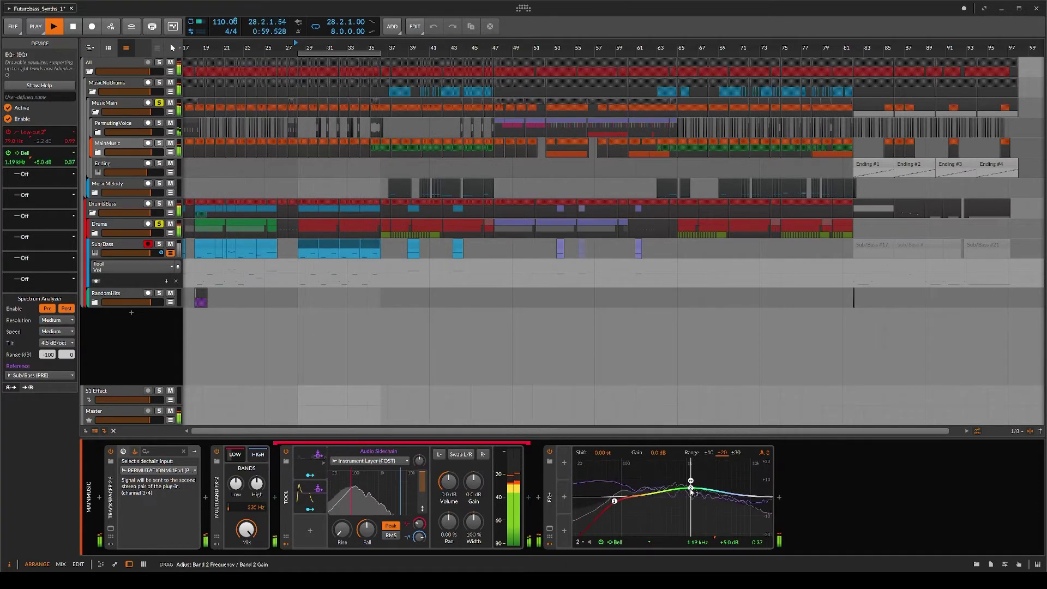
left_click(550, 452)
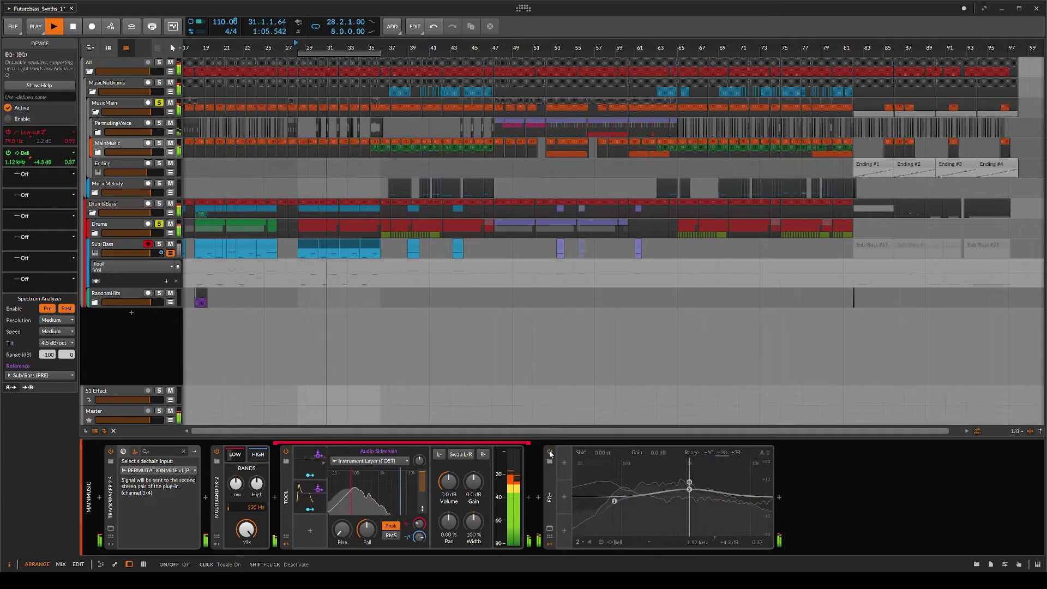
left_click(550, 452)
mouse_move(689, 489)
left_mouse_down()
mouse_move(774, 474)
mouse_move(648, 494)
mouse_move(683, 495)
left_mouse_up()
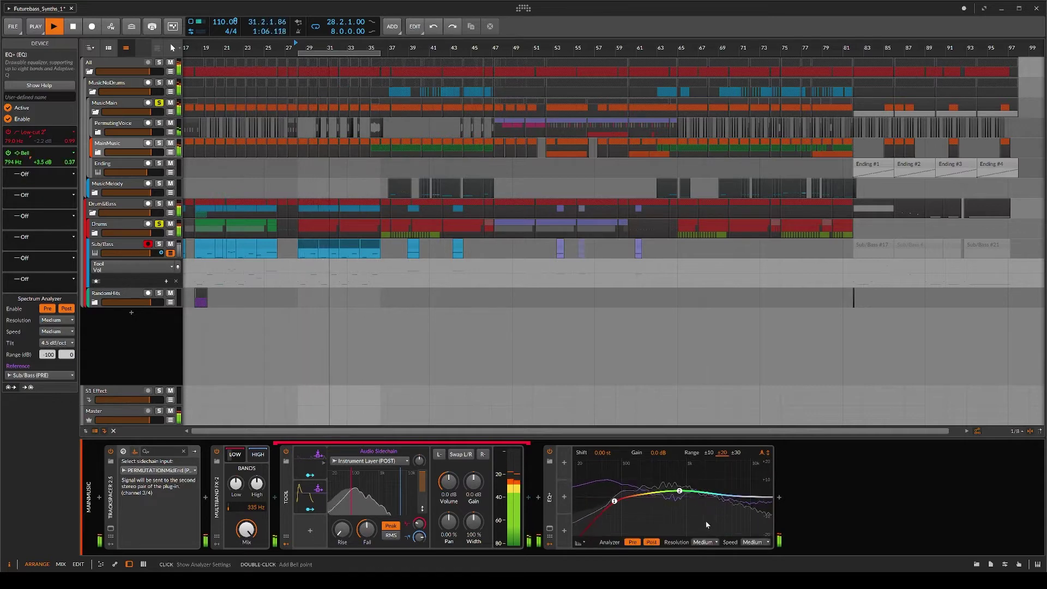
double_click(678, 498)
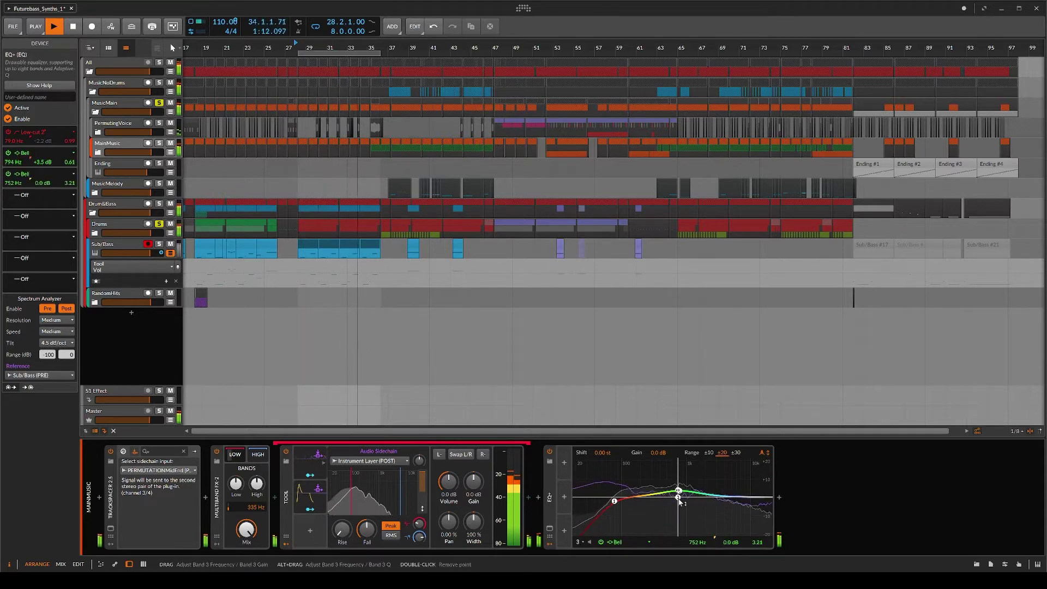
double_click(678, 497)
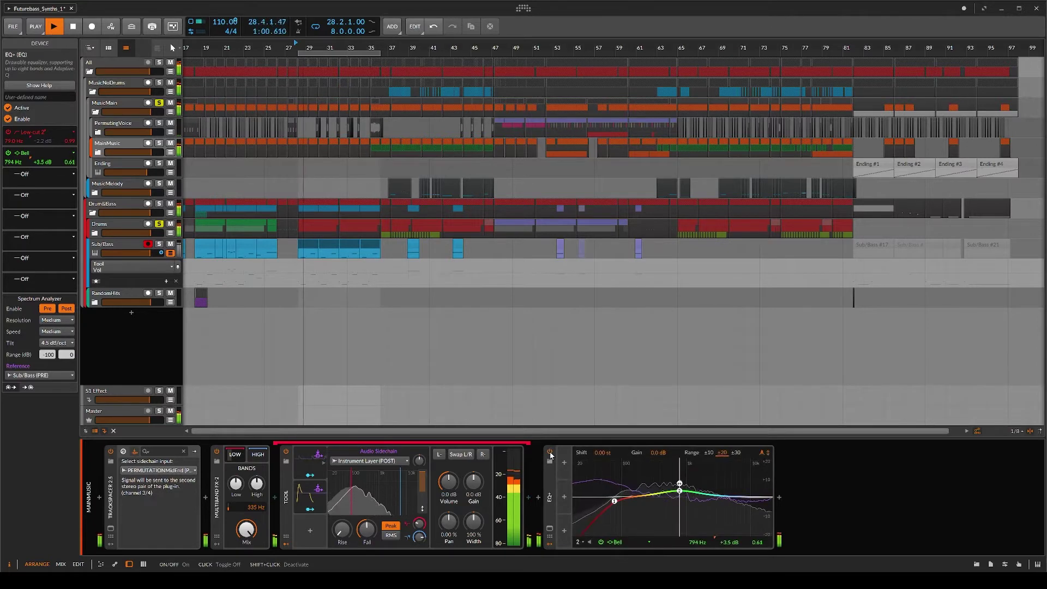
- Add a high-shelf boost of about 8.7 dB at 5.05 kHz to MainMusic's EQ+
double_click(758, 497)
left_click_drag(758, 497, 734, 480)
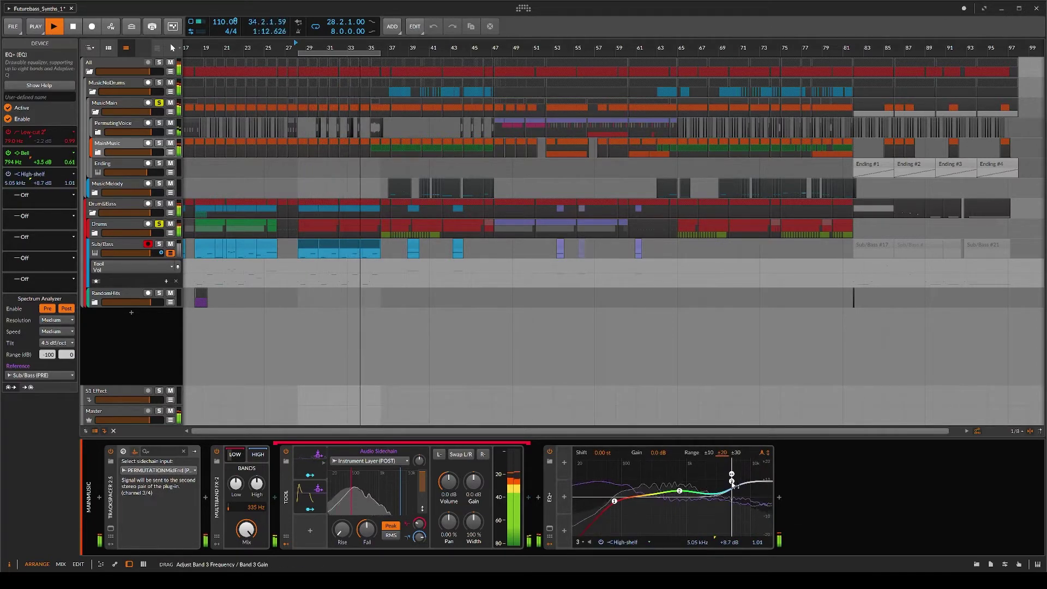
- Change the EQ+ high-shelf band to a bell boost of 2.6 dB at 9.05 kHz, comparing the EQ+ off and on
right_click(732, 478)
left_click(748, 492)
mouse_move(732, 482)
left_mouse_down()
mouse_move(752, 469)
mouse_move(750, 495)
mouse_move(748, 460)
mouse_move(748, 493)
left_mouse_up()
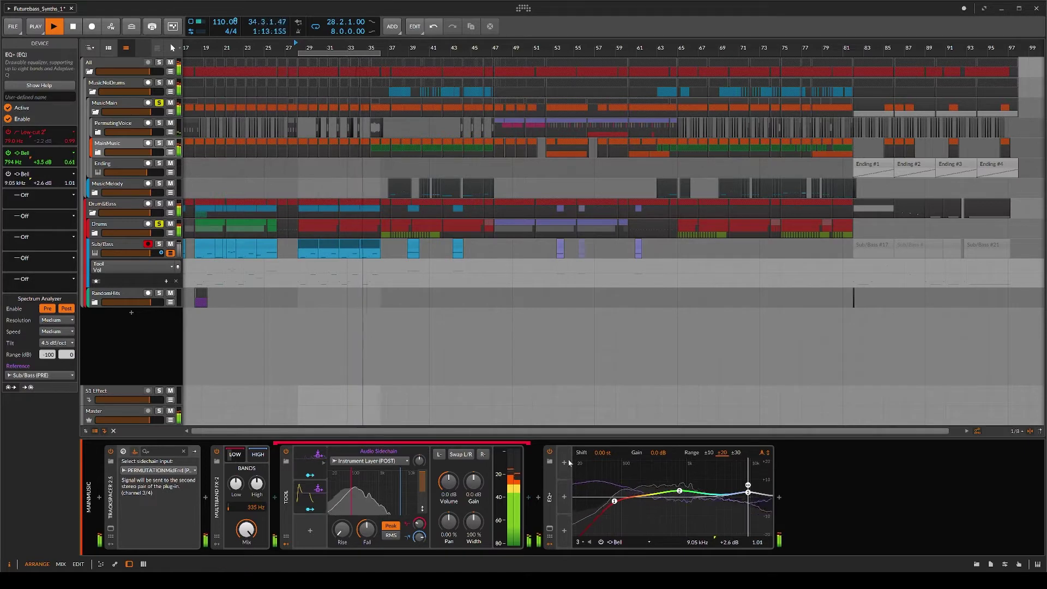
left_click(550, 452)
left_click(550, 453)
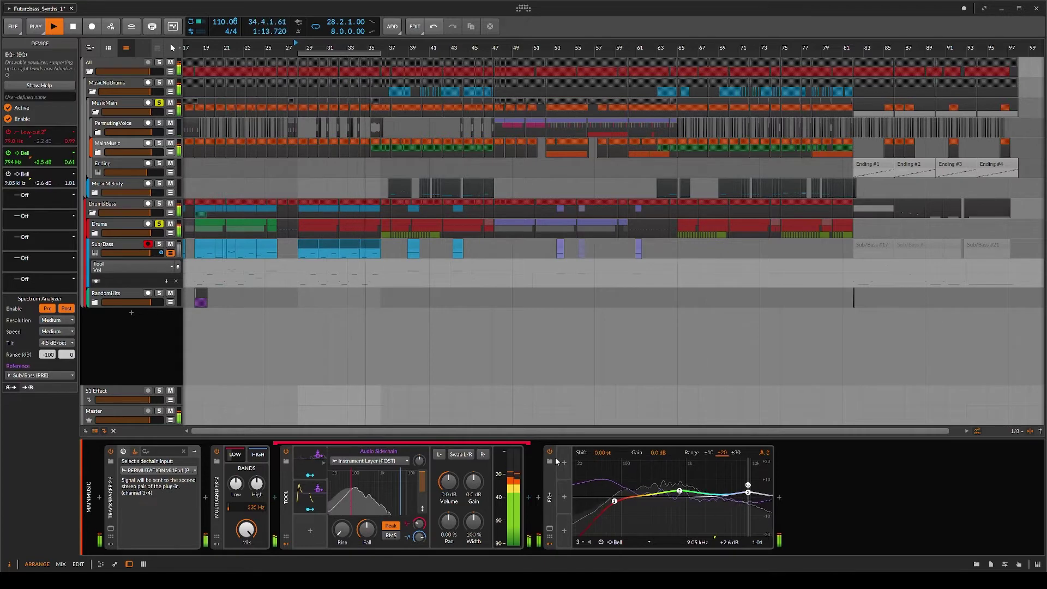
- Insert a Compressor on the MusicNoDrums group
left_click(126, 105)
left_click(117, 86)
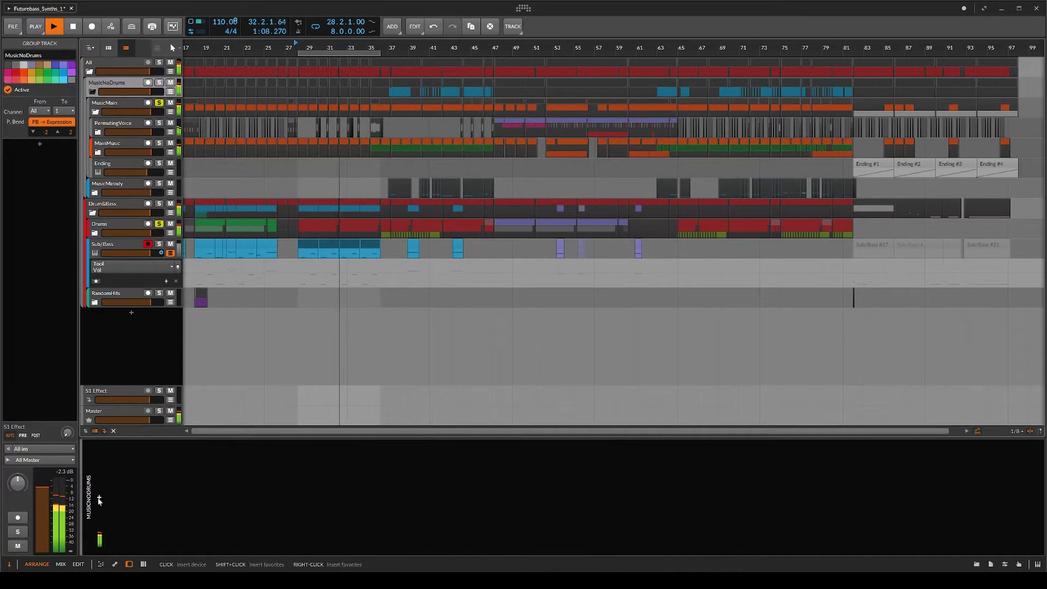
left_click(98, 498)
type("comp")
key("Return")
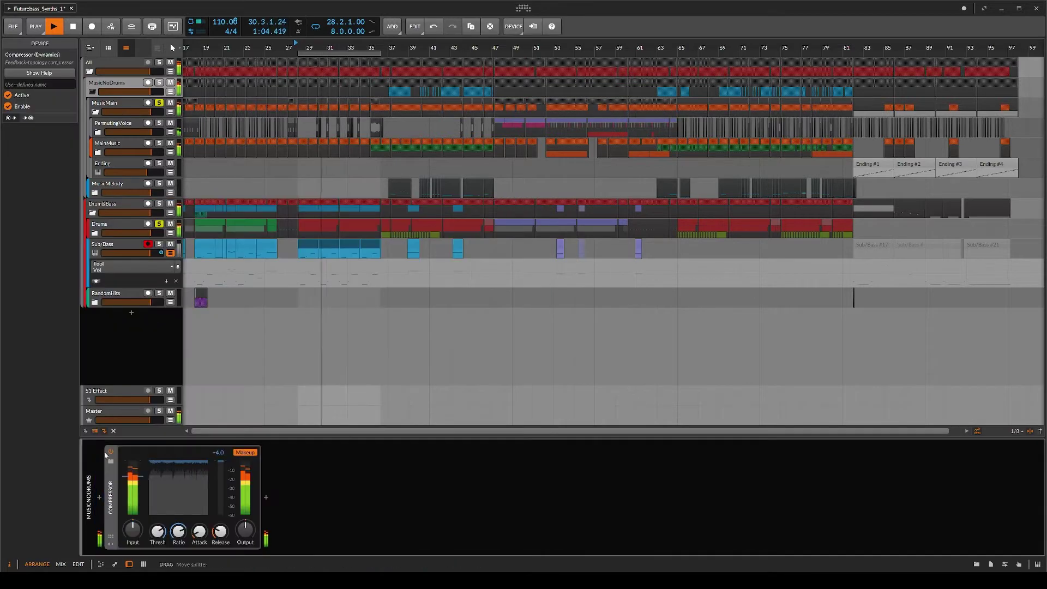
- Compare MusicNoDrums with the Compressor off and on, and lower the Compressor's ratio
left_click(110, 451)
left_click(111, 452)
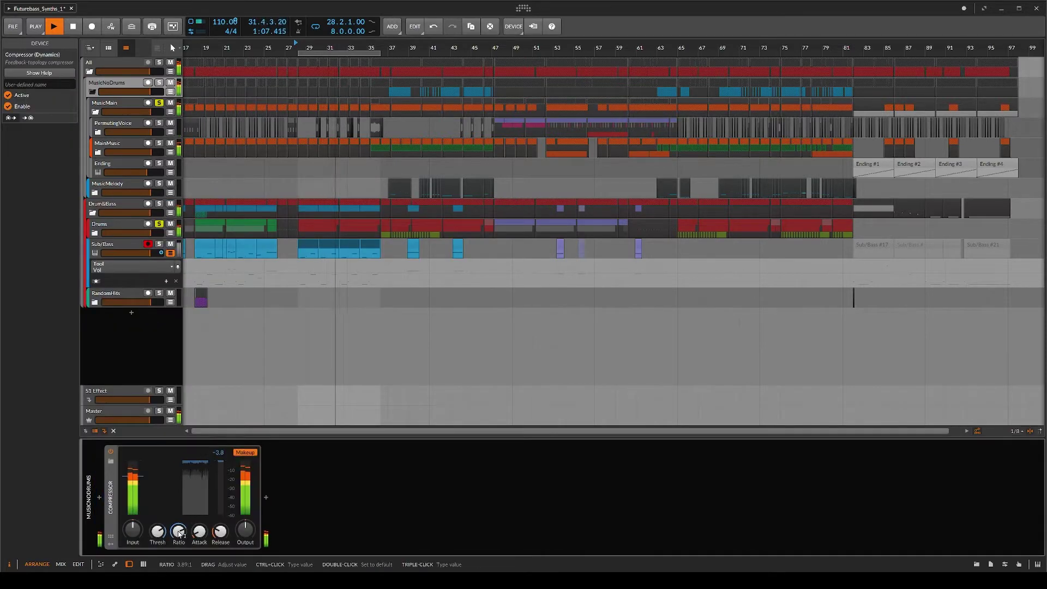
left_click_drag(179, 533, 179, 540)
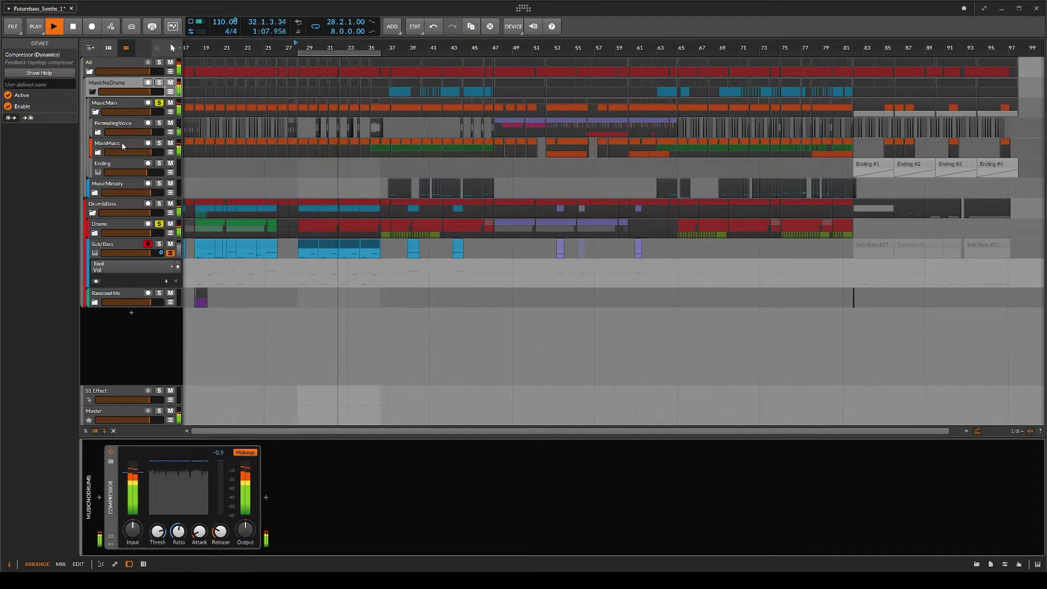
- Audition the mix with MainMusic muted and unmuted, and insert RX 8 Voice De-noise at the start of MainMusic's device chain
left_click(169, 144)
left_click(170, 143)
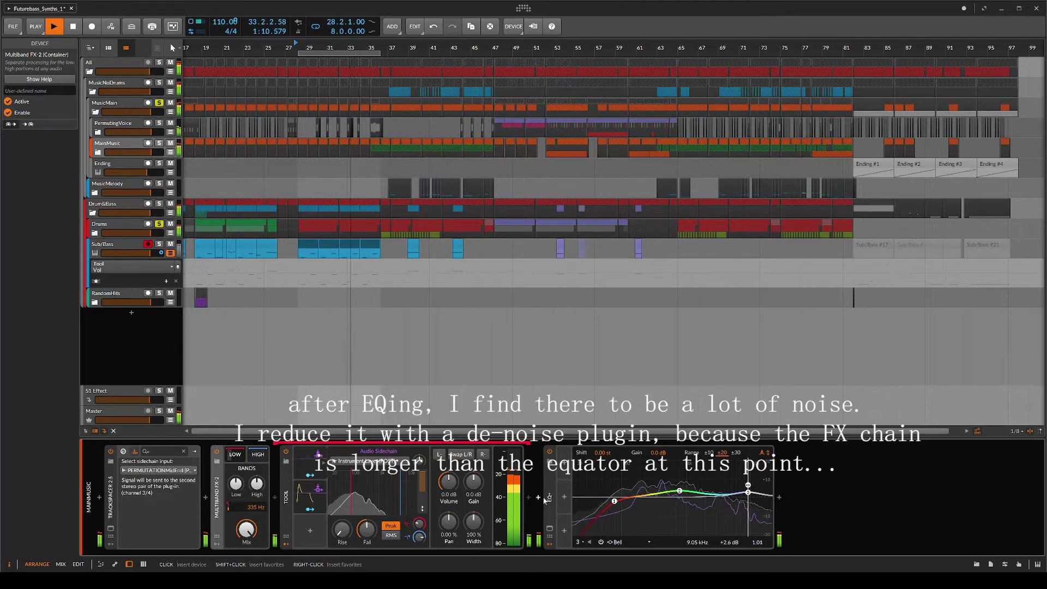
left_click(99, 498)
type("de-noise")
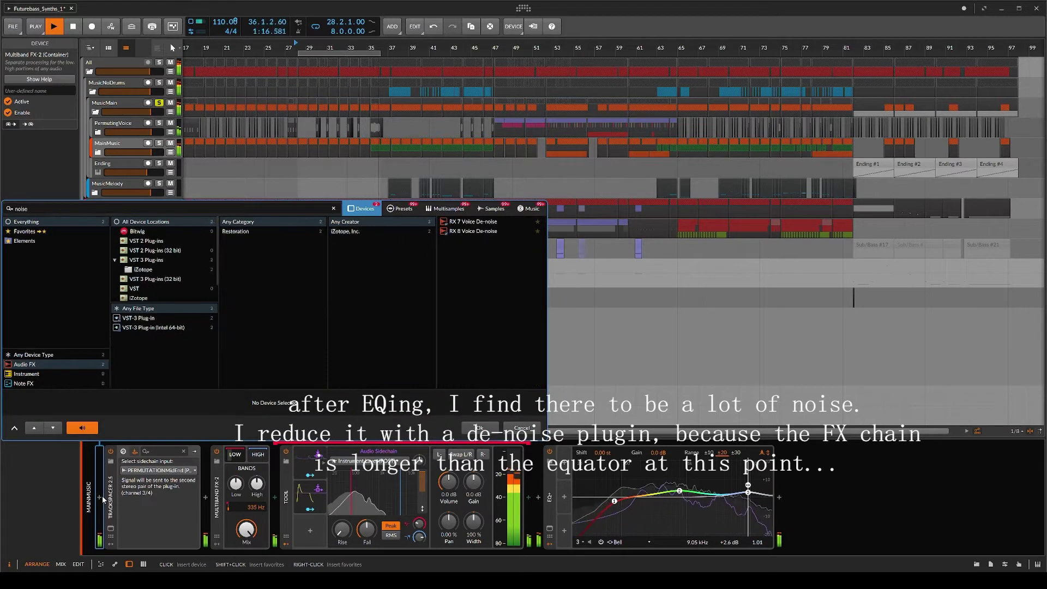
key("Down")
key("Down")
key("Return")
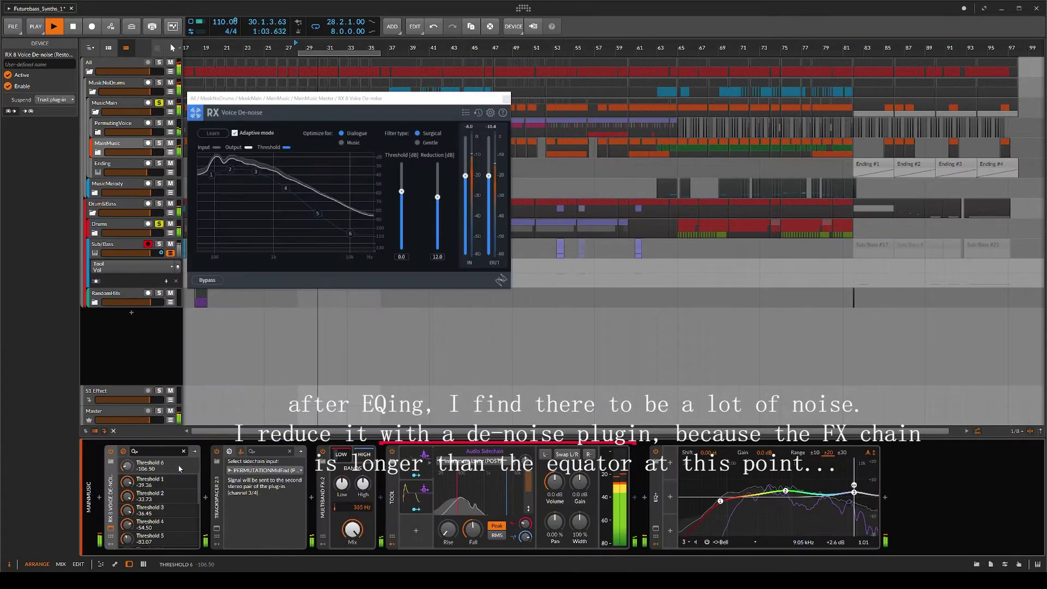
- Optimize Voice De-noise for Music with the Surgical filter type, comparing the plug-in off and on
left_click(342, 142)
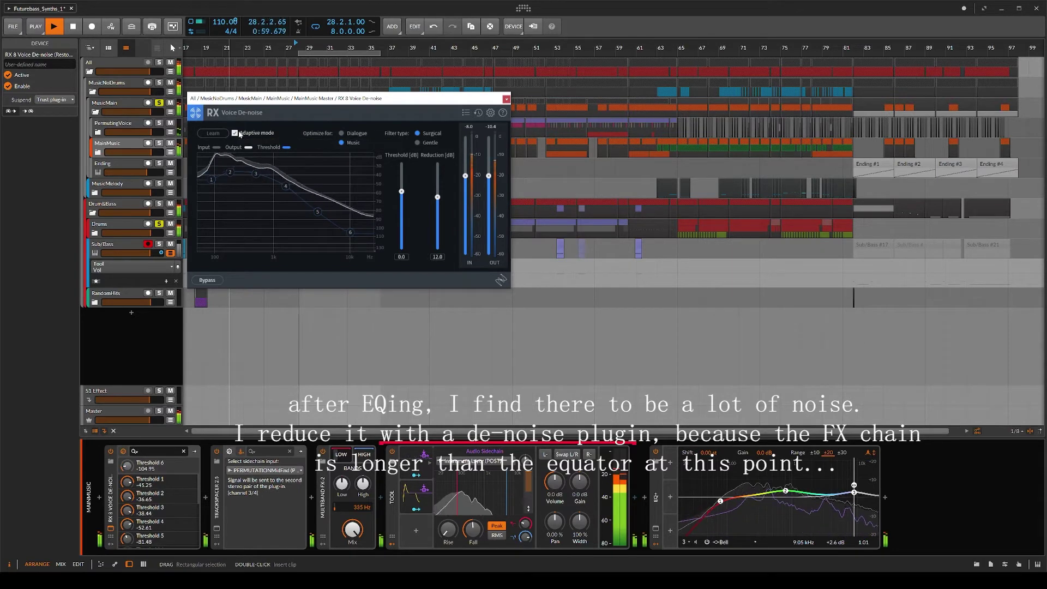
left_click(417, 134)
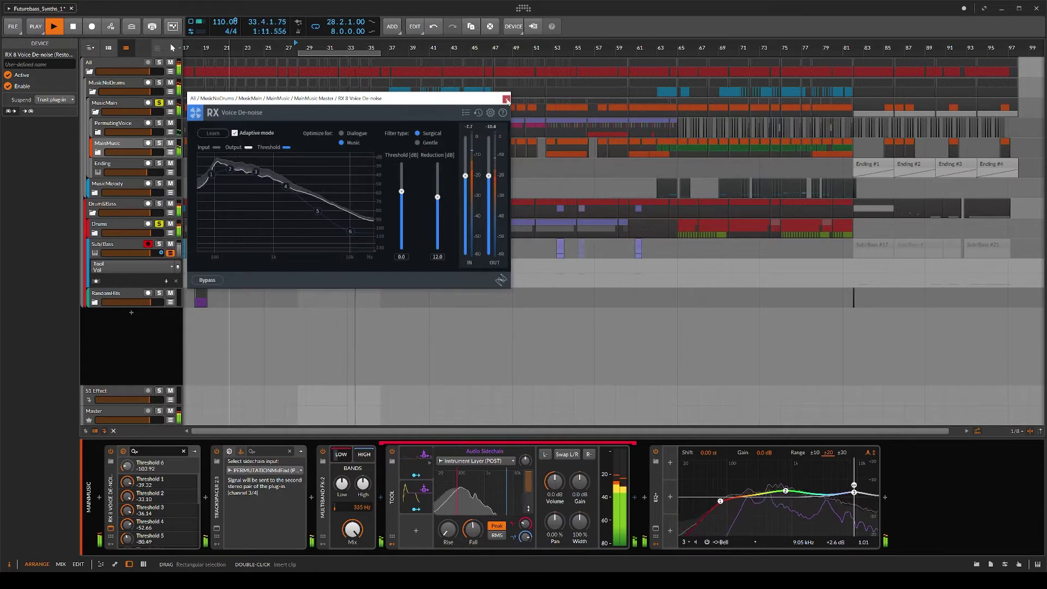
left_click(110, 451)
left_click(111, 452)
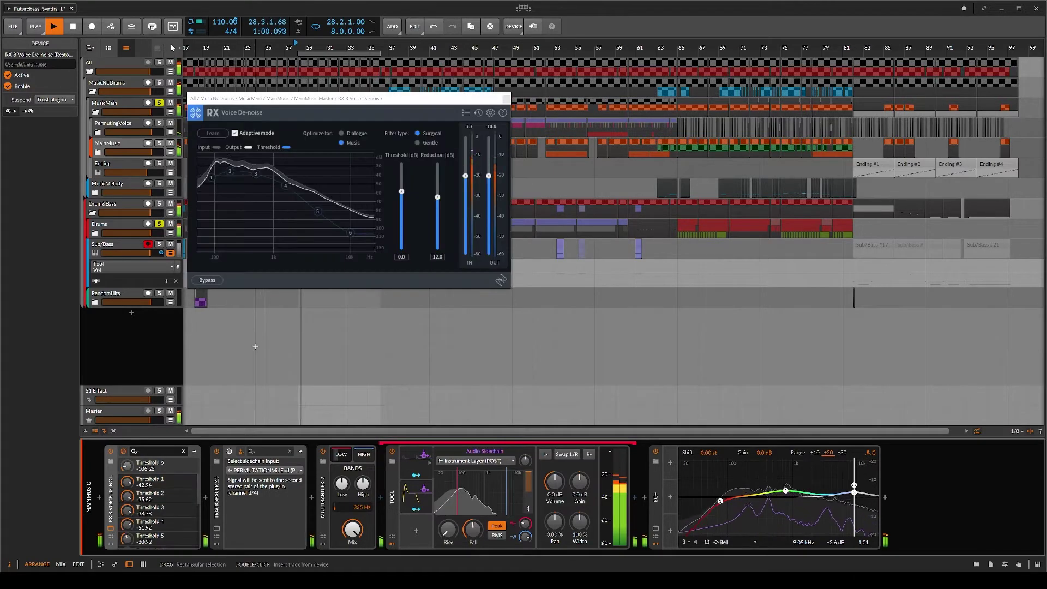
- Turn off Voice De-noise's adaptive mode and set its reduction to 20 dB, comparing it off and on before closing its window
left_click(241, 135)
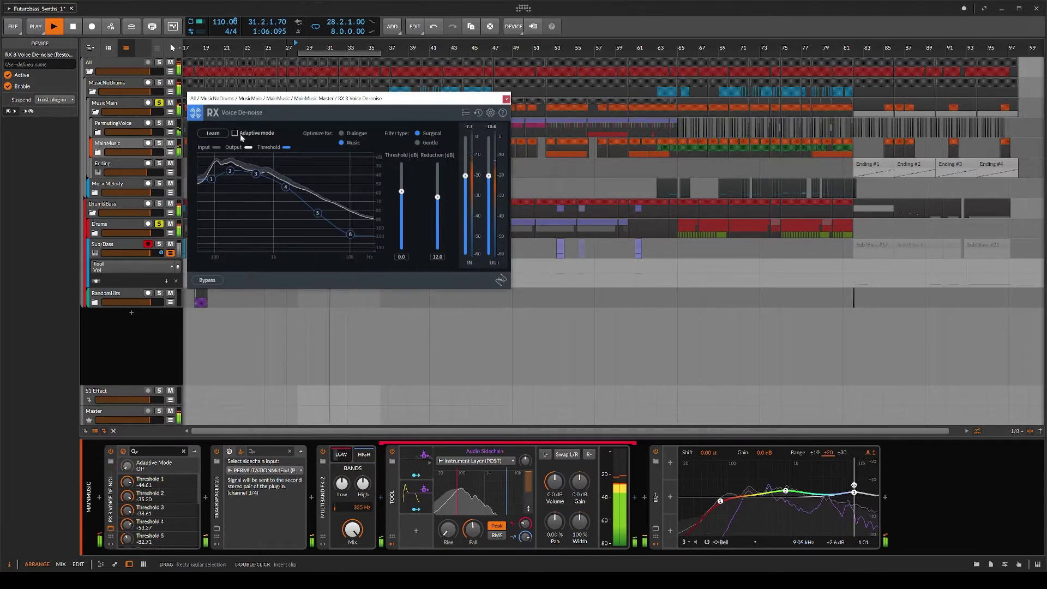
left_click_drag(437, 252, 435, 154)
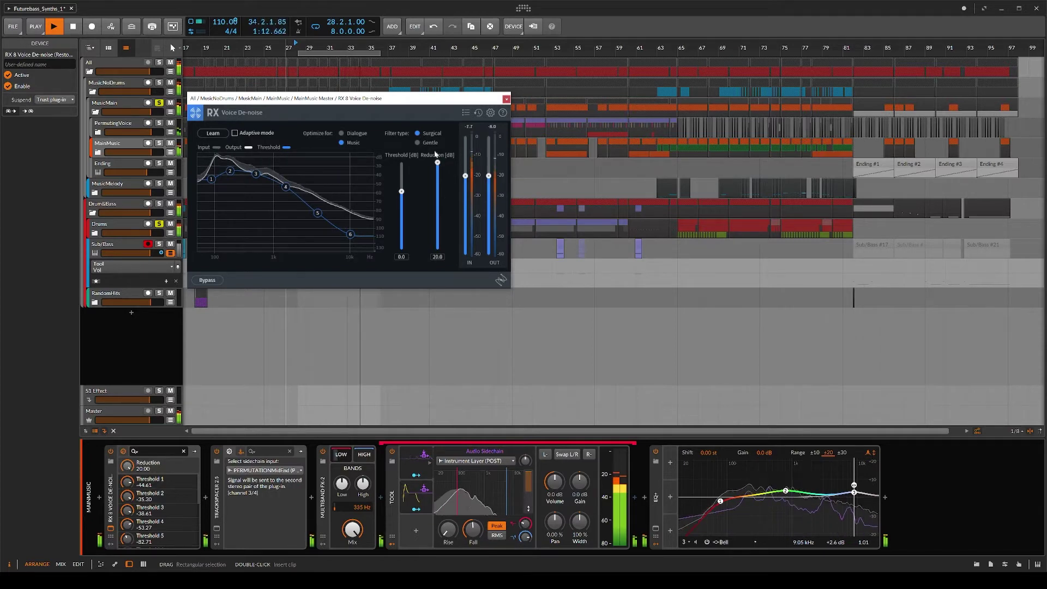
left_click(111, 451)
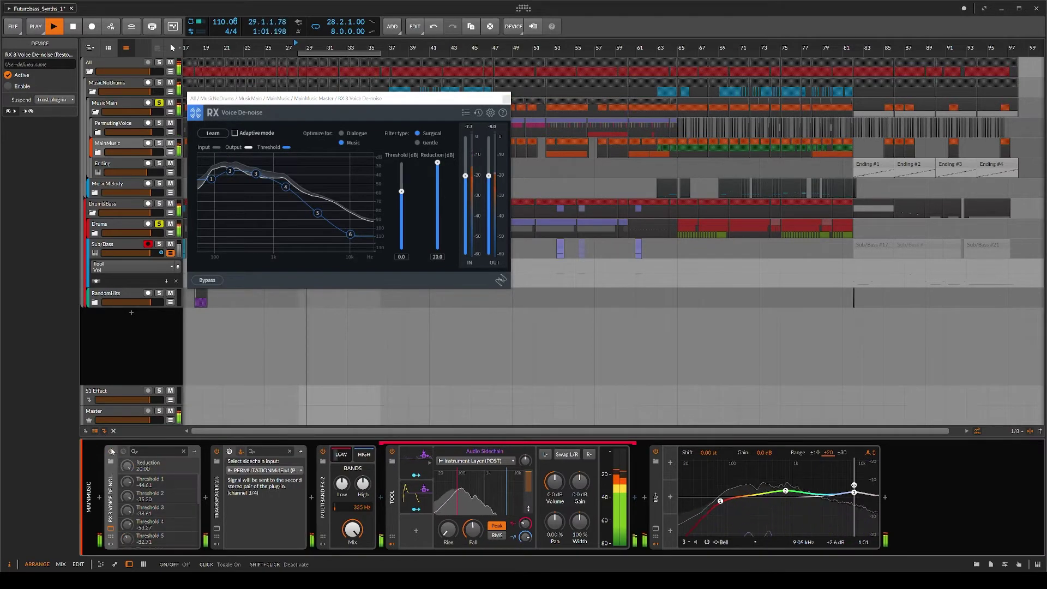
left_click(111, 452)
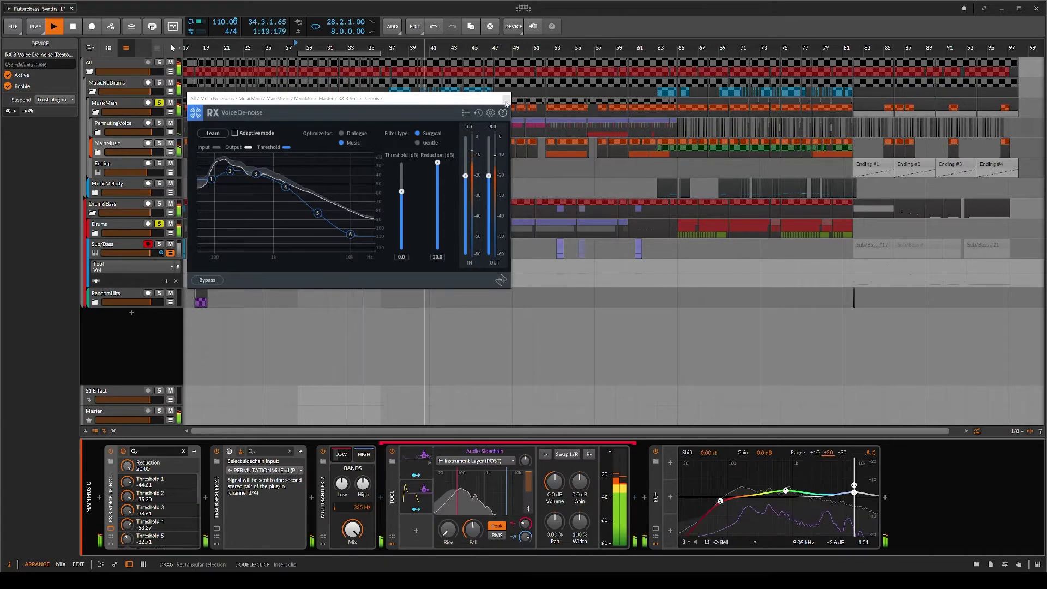
left_click(111, 528)
- Try moving MainMusic's low-cut band to 185 Hz with Voice De-noise bypassed, and revert both changes
left_click(111, 452)
left_click_drag(721, 502, 746, 507)
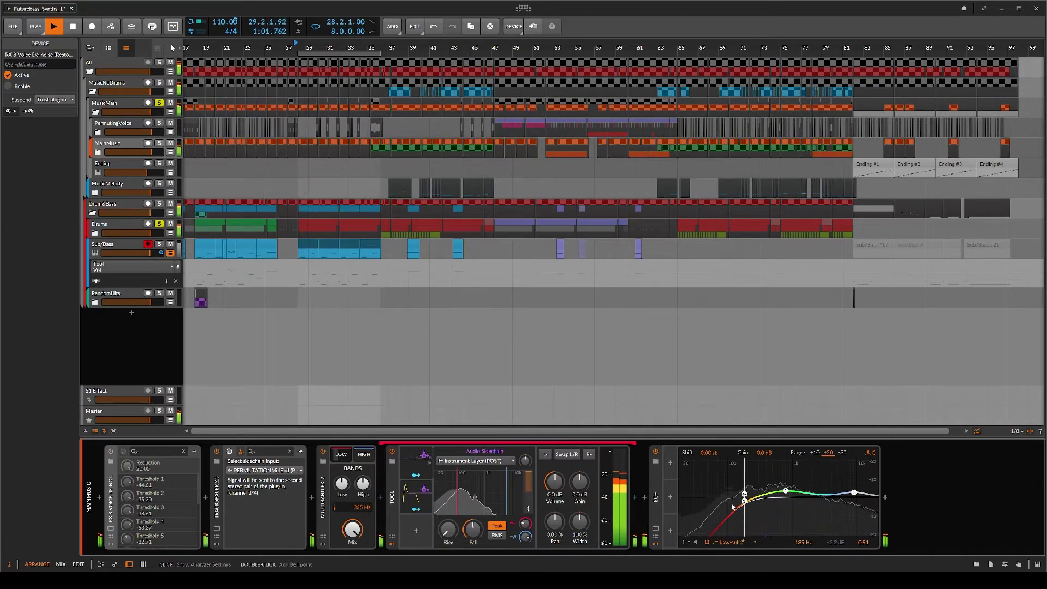
key("ctrl+z")
left_click(110, 453)
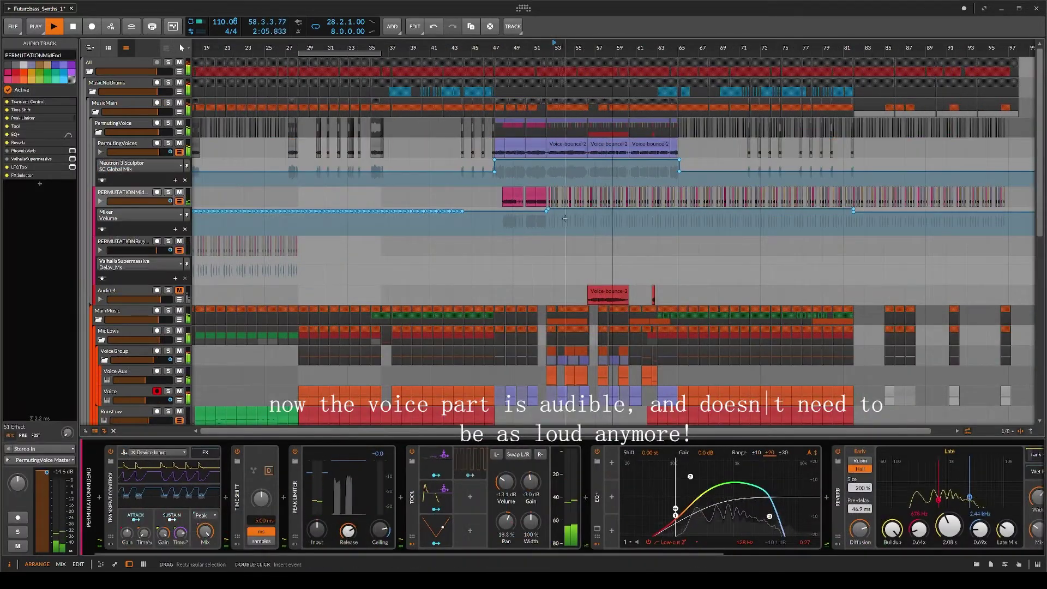
- Delete the volume automation points on the PERMUTATIONMidEnd track that raise the level from about bar 52
left_click_drag(537, 222, 898, 206)
key("Delete")
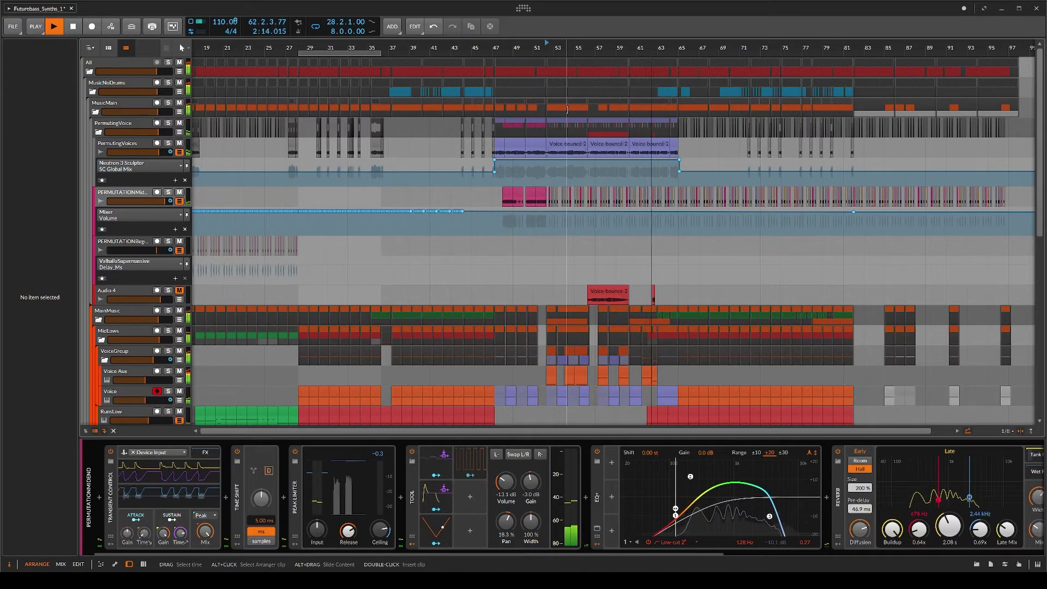
- Insert a Compressor on the MusicMelody group
scroll(629, 298, "down", 6)
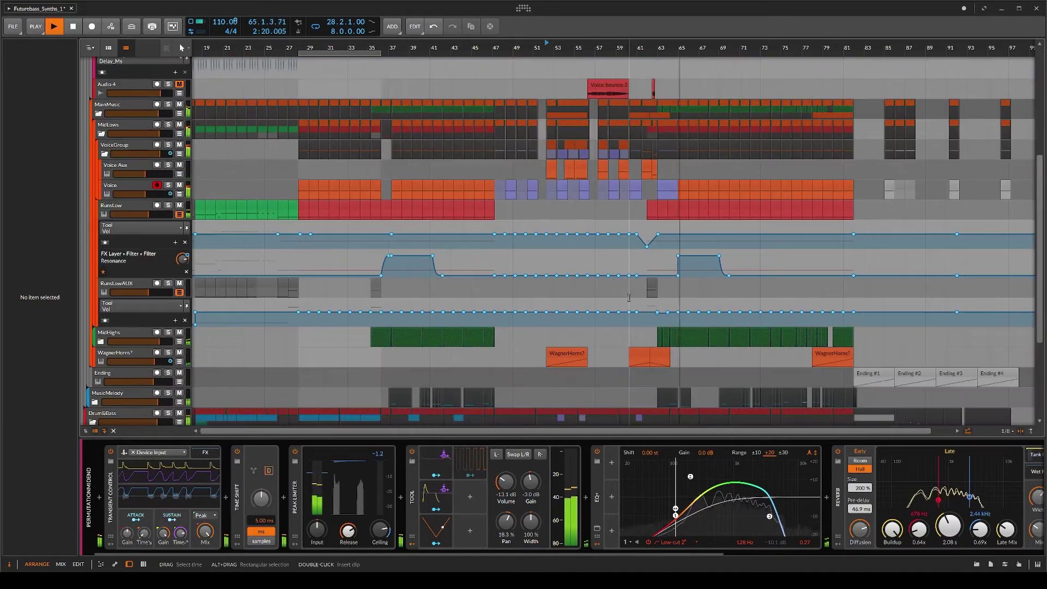
scroll(629, 299, "down", 1)
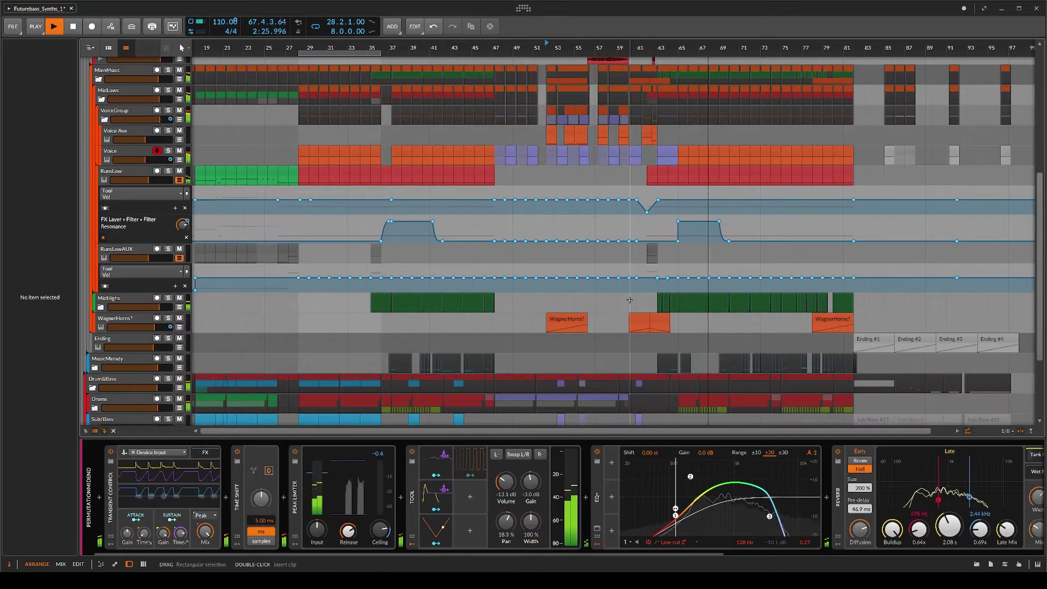
left_click(133, 304)
left_click(289, 507)
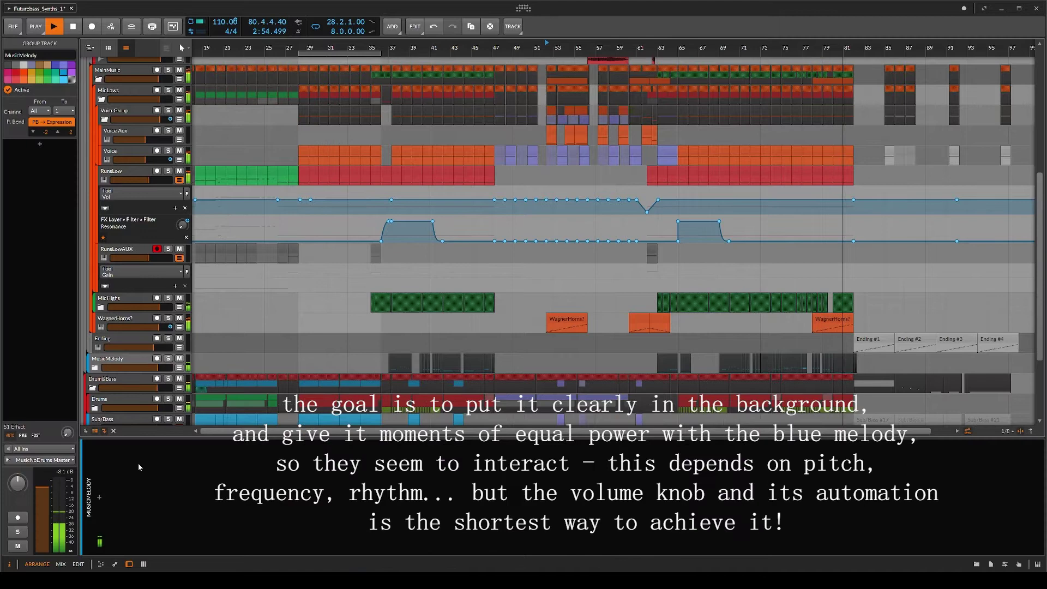
left_click(99, 498)
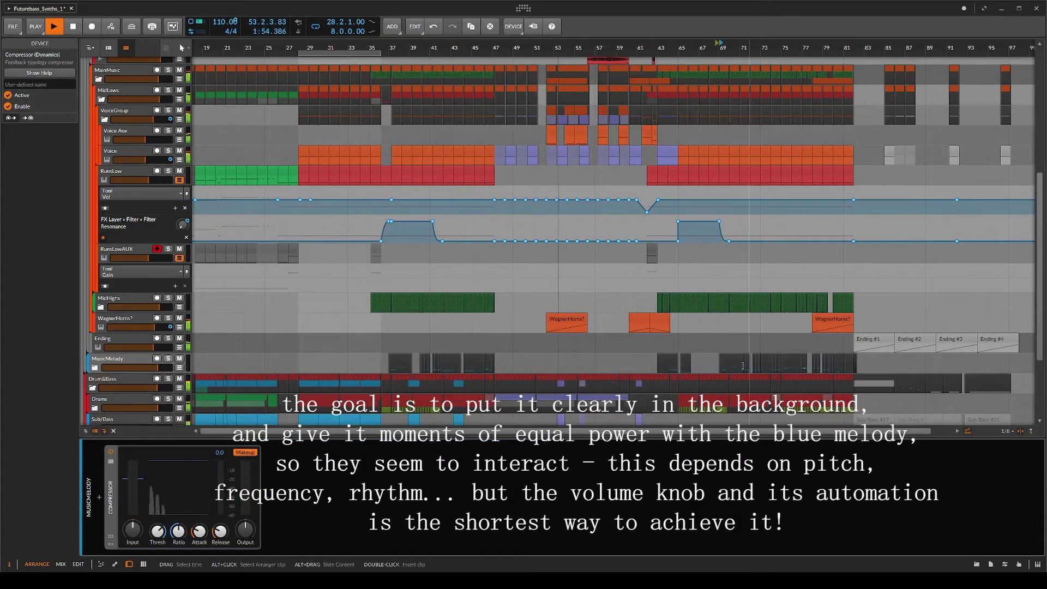
- Loop MusicMelody's clips from bar 69 and set its Compressor's threshold to about -20.3 dB, comparing it off and on
left_click(743, 365)
left_click(110, 453)
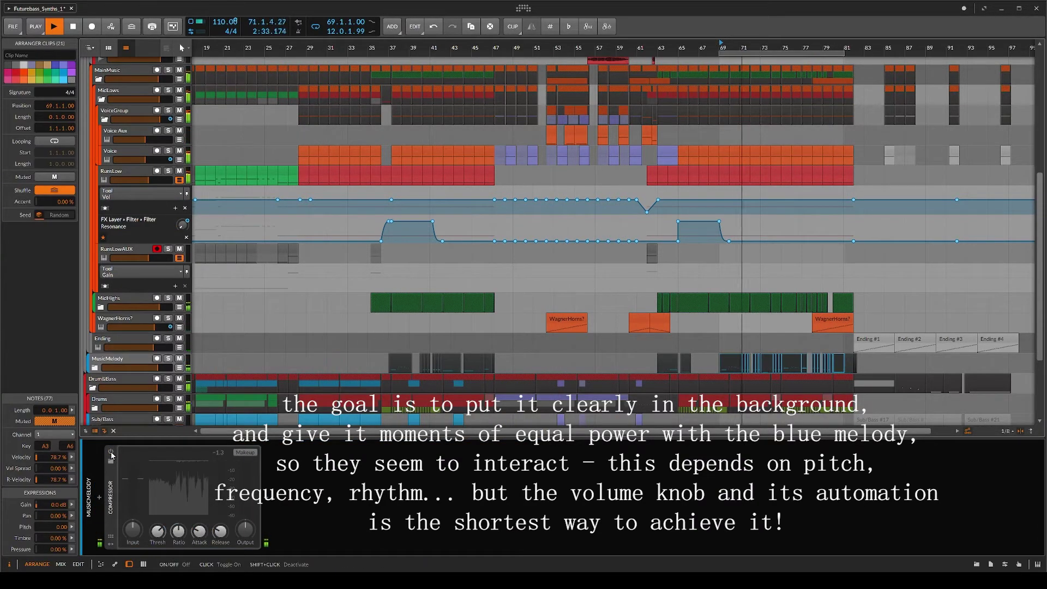
left_click(111, 453)
left_click_drag(157, 531, 157, 550)
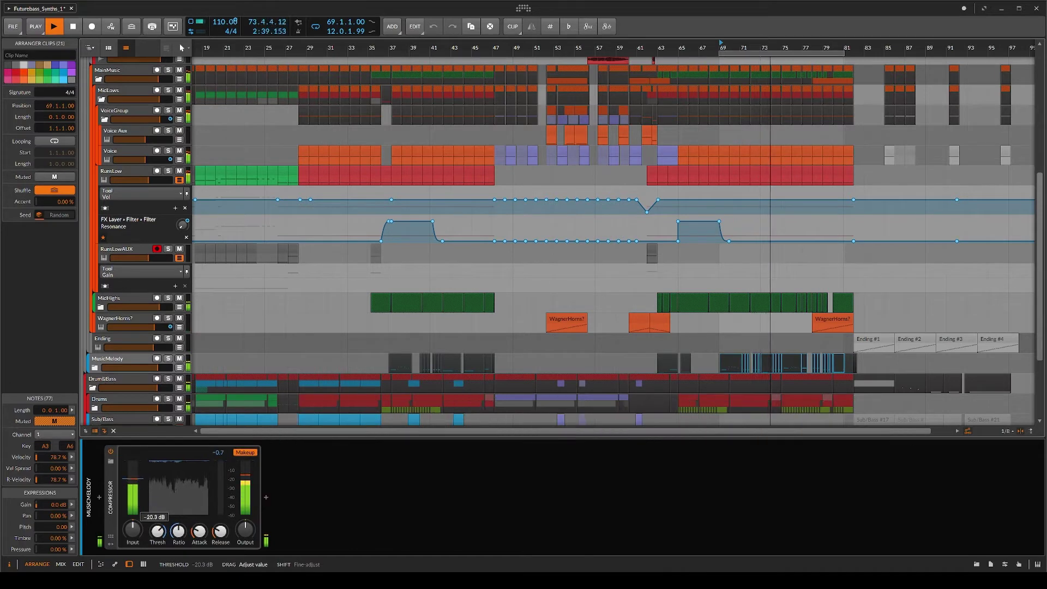
- Insert Dynamics before MusicMelody's Compressor, lowering its high threshold and adjusting its high ratio to compress the peaks
left_click(99, 498)
type("dyn")
key("Down")
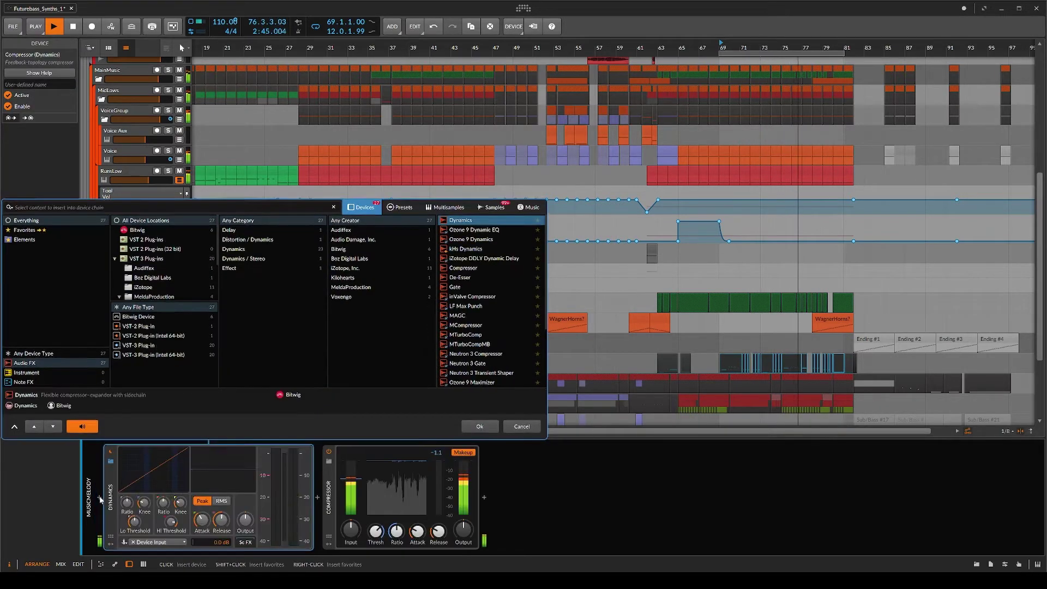
key("Return")
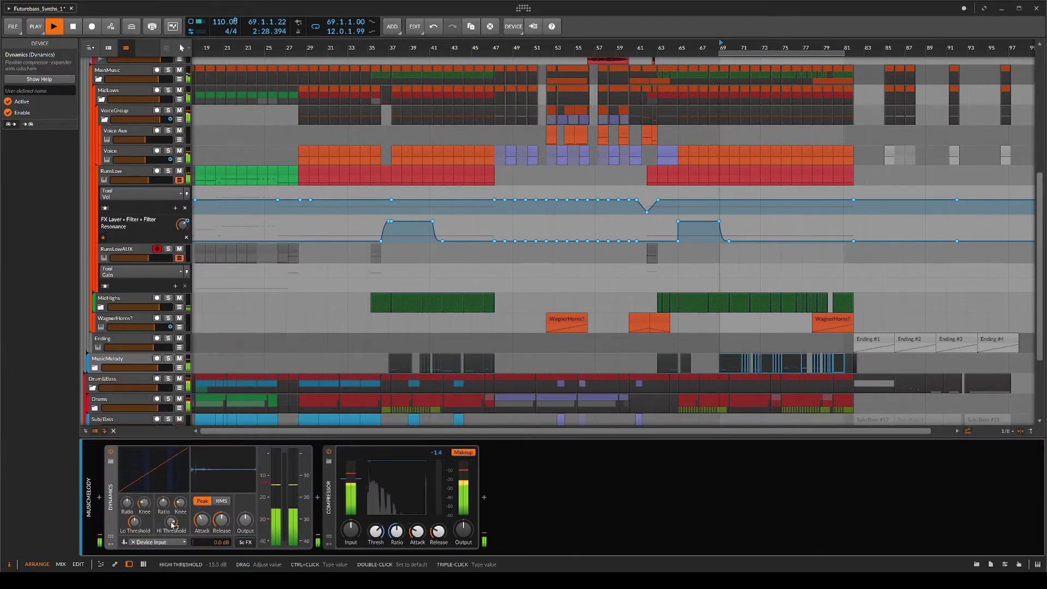
left_click_drag(172, 525, 172, 547)
left_click_drag(164, 505, 163, 479)
- Insert Transient Control at the start of MusicMelody's chain and reduce its attack gain to about -65%
left_click(93, 498)
type("trans")
key("Down")
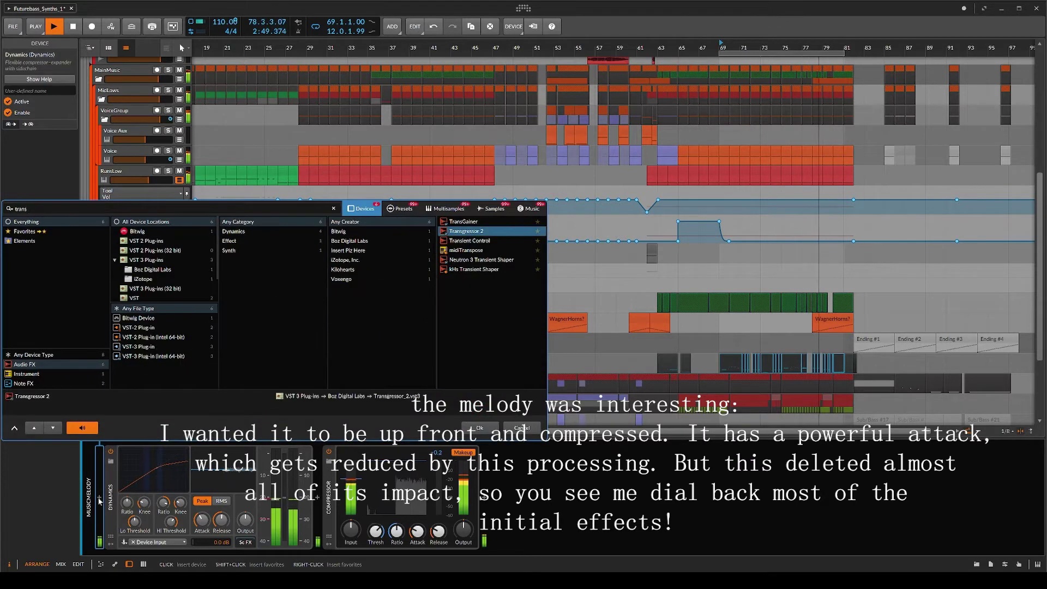
key("Return")
left_click_drag(127, 533, 127, 543)
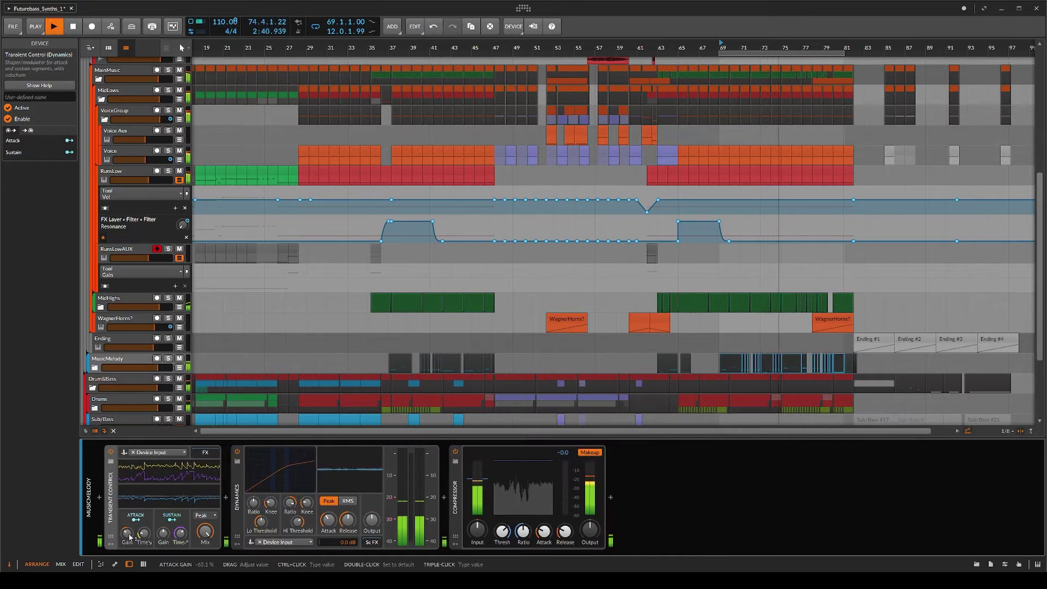
- Move Dynamics into Transient Control's FX chain and show that chain
left_click_drag(237, 498, 207, 454)
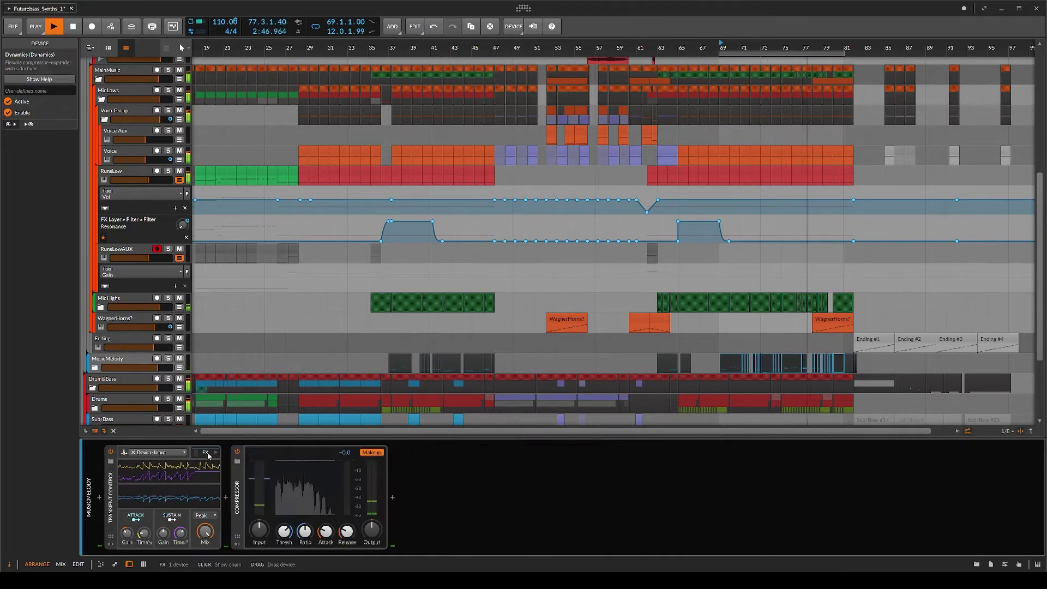
left_click(207, 454)
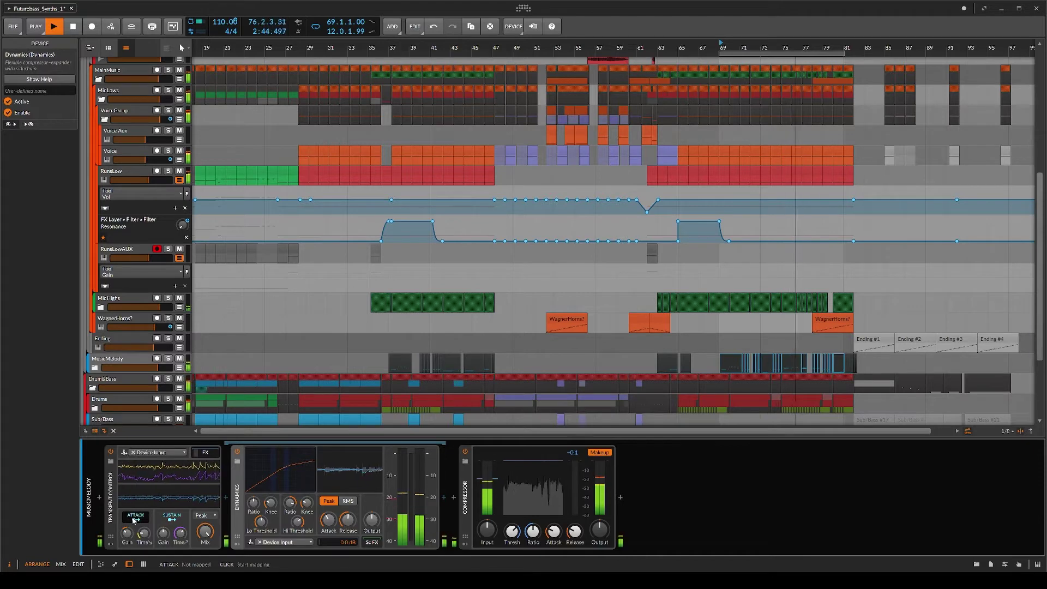
- Modulate Dynamics' high ratio and high knee with Transient Control's Attack signal, and reduce the knee's modulation amount
left_click_drag(290, 504, 291, 507)
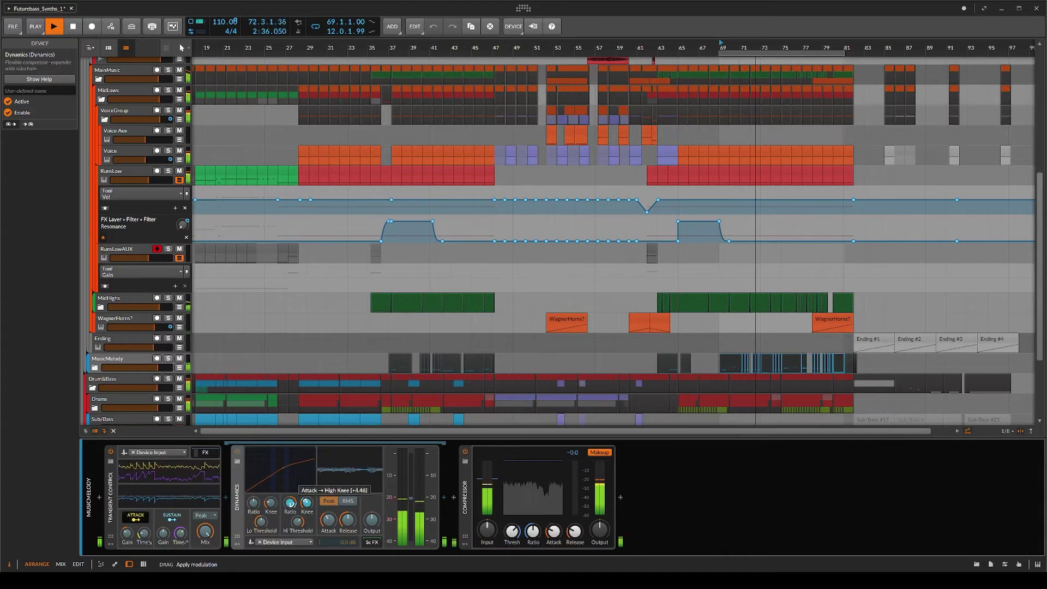
left_click_drag(308, 507, 308, 501)
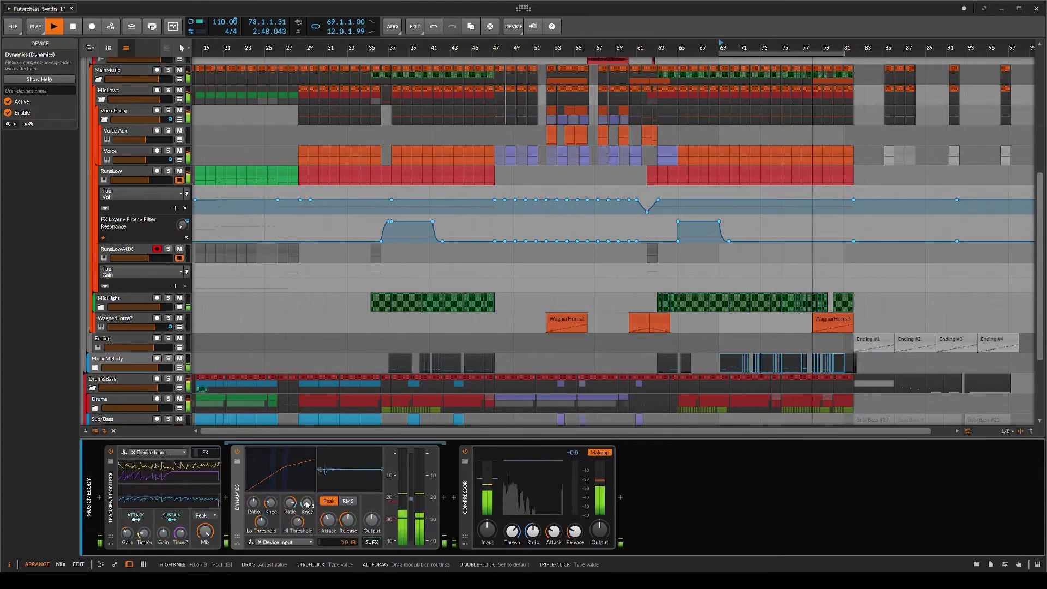
left_click(141, 521)
left_click_drag(307, 503, 307, 510)
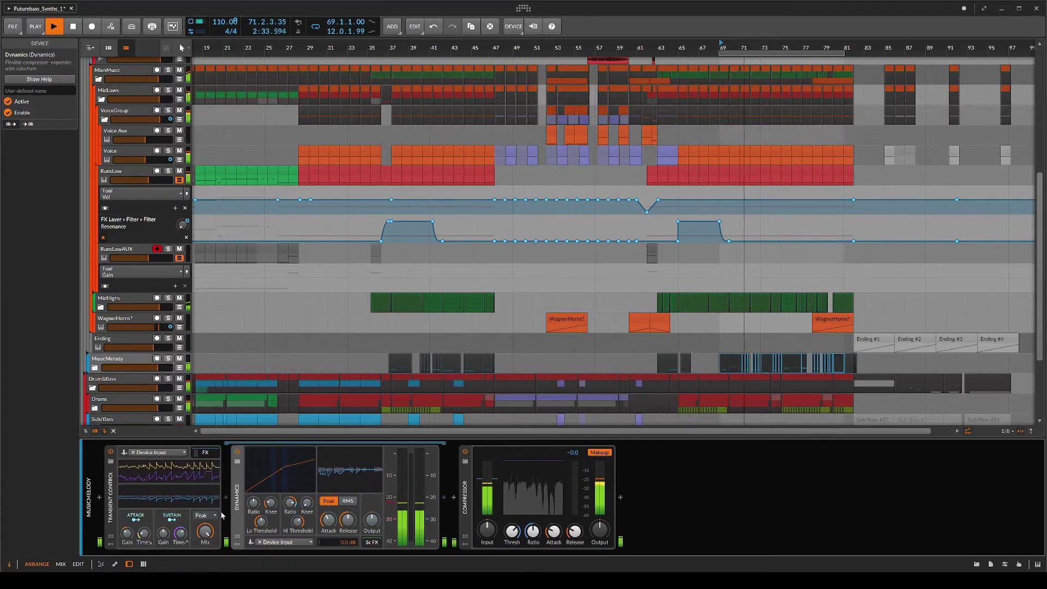
- Insert an EQ+ after the Compressor on MusicMelody
left_click(620, 498)
type("eq+")
key("Return")
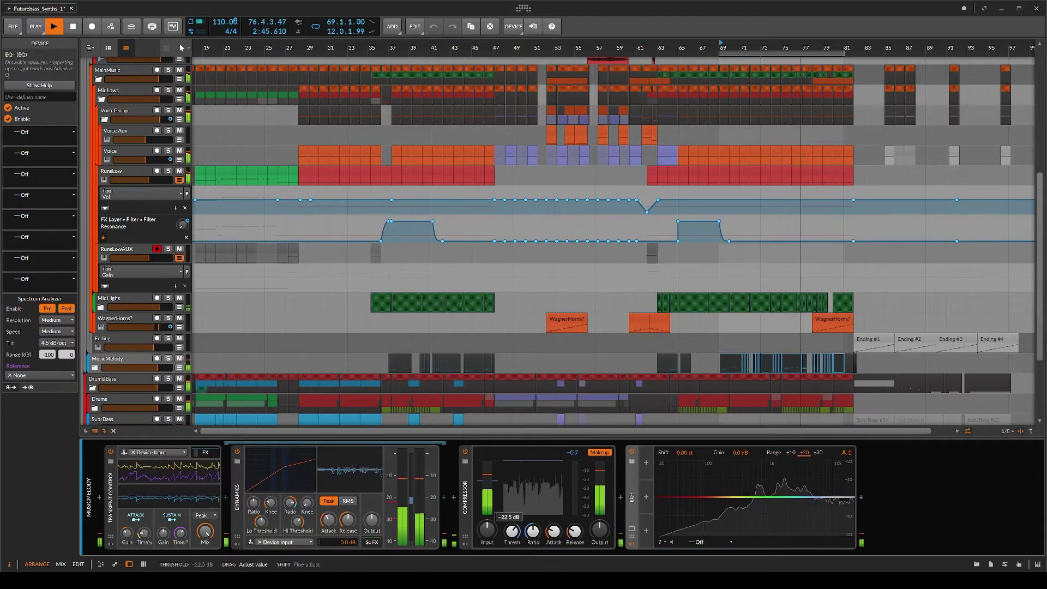
- Lower MusicMelody's Compressor threshold to -23.9 dB and add a broad EQ+ bell boost of 4.2 dB at 724 Hz
left_click_drag(511, 532, 511, 543)
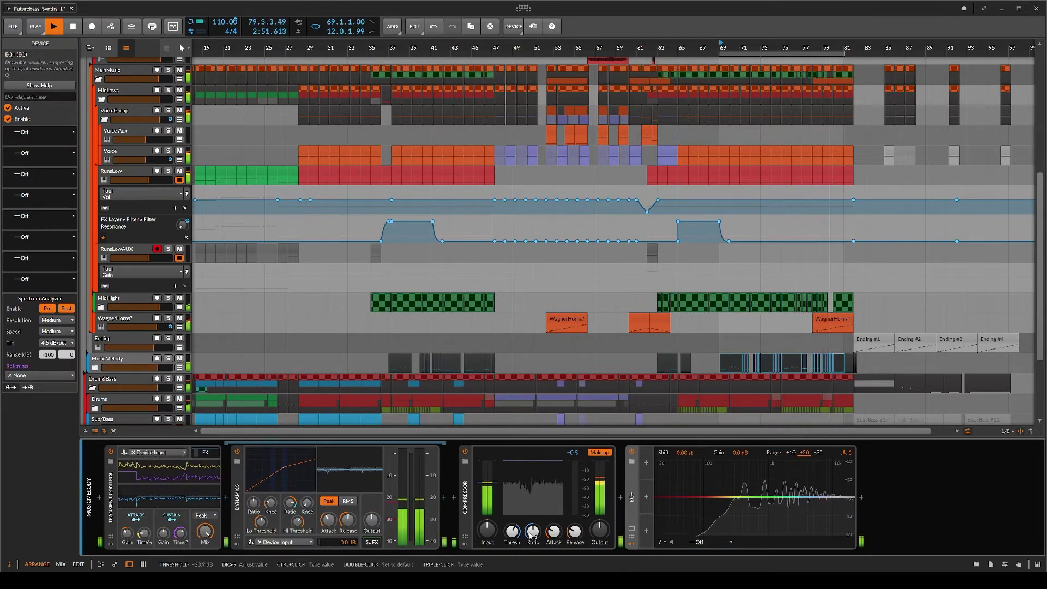
mouse_move(742, 500)
left_mouse_down()
mouse_move(743, 480)
mouse_move(754, 493)
mouse_move(828, 493)
mouse_move(759, 492)
left_mouse_up()
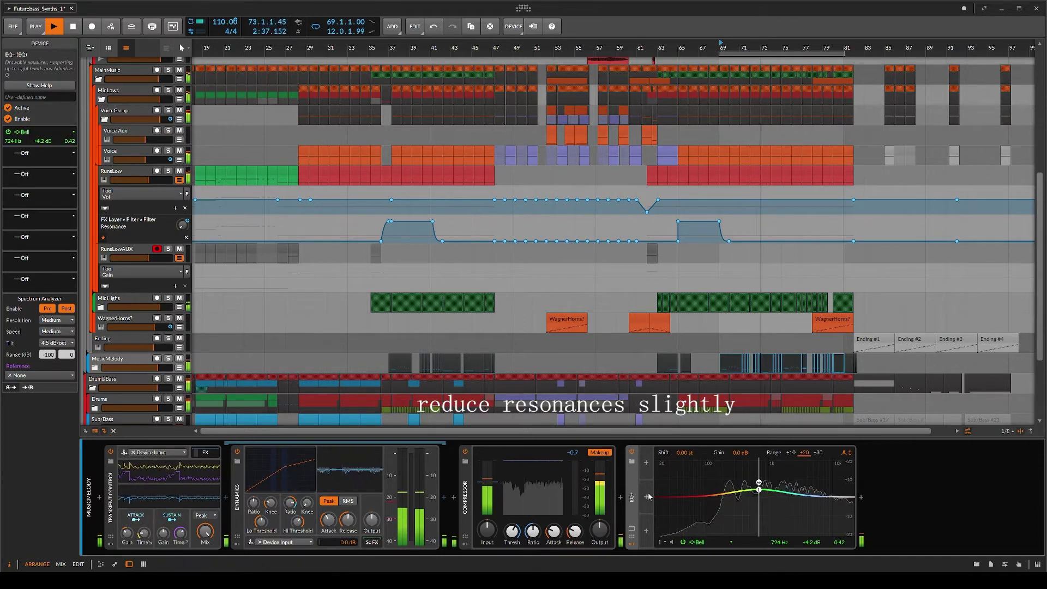
- Replace the EQ+ at the end of MusicMelody's chain with Neutron 3 Sculptor
left_click(631, 499)
key("Delete")
left_click(620, 498)
type("neutron")
key("Down")
key("Down")
key("Down")
key("Down")
key("Down")
key("Return")
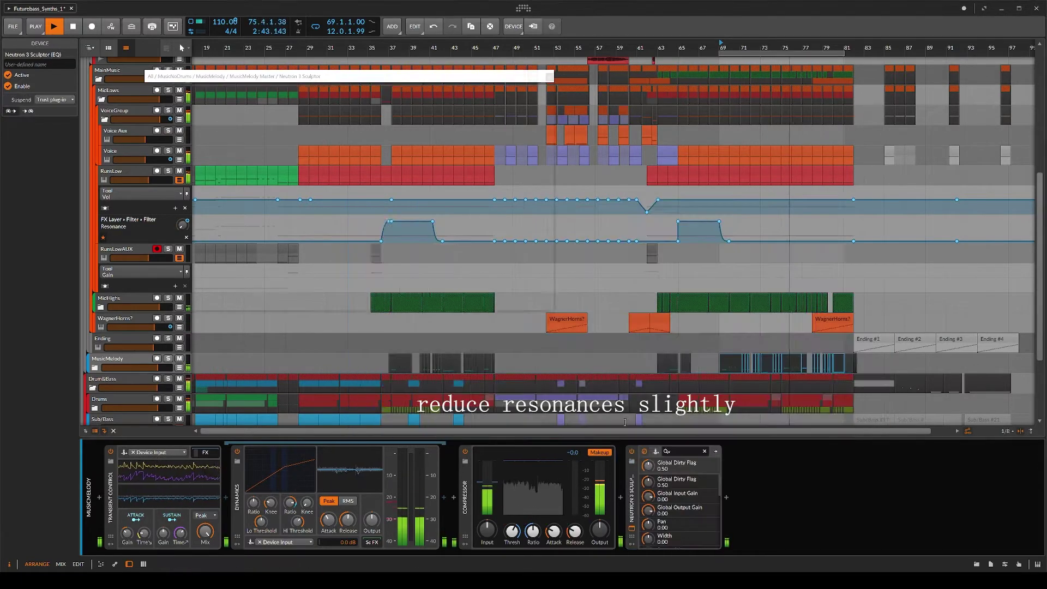
- Set Sculptor's Add Fullness amount to about 40, compare it with bypass, and close the plug-in window
left_click_drag(287, 145, 290, 185)
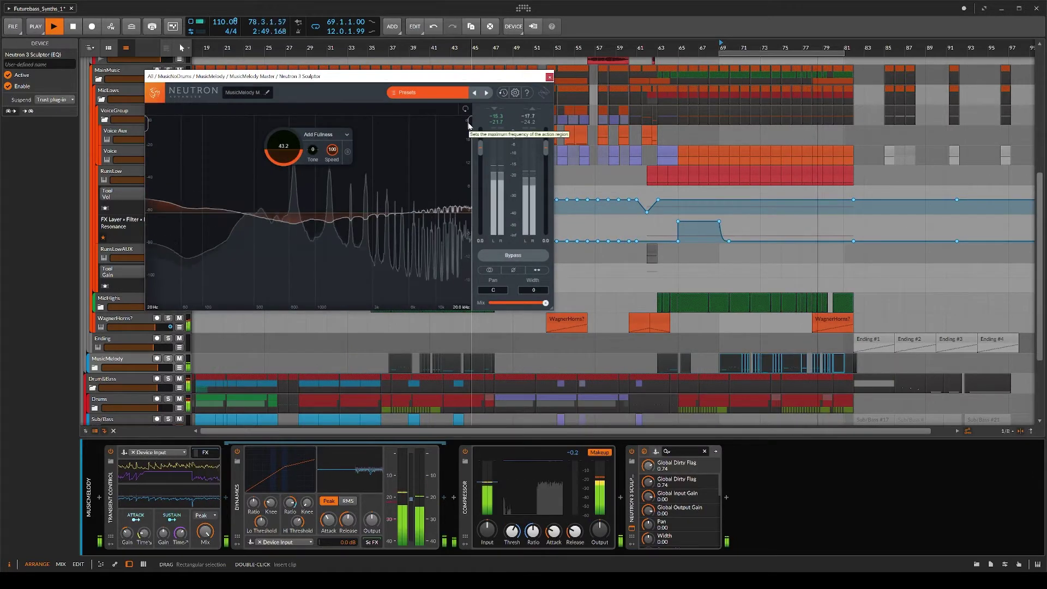
left_click(489, 259)
left_click(489, 259)
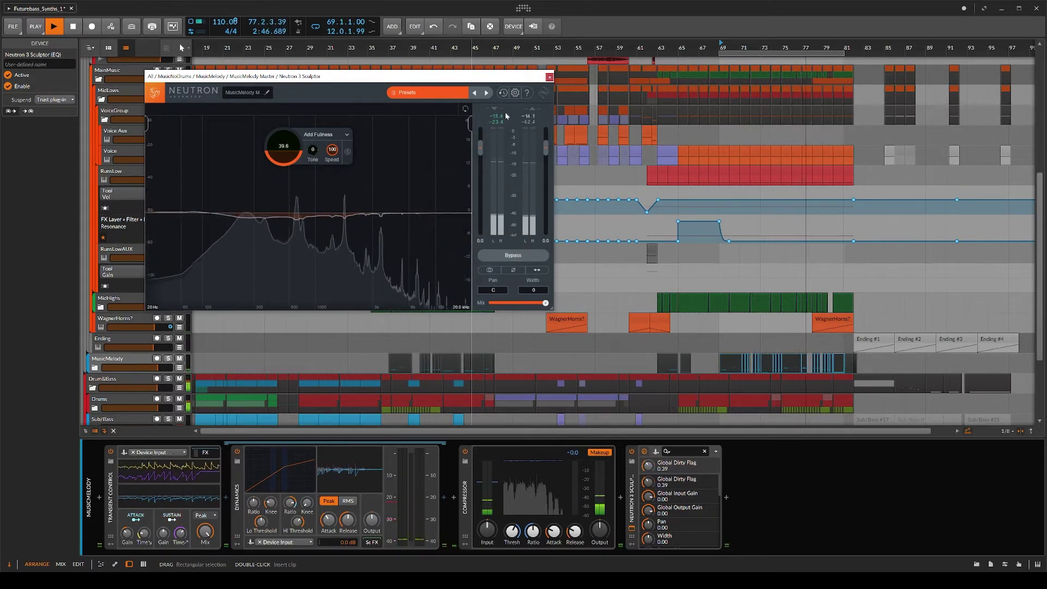
left_click(549, 78)
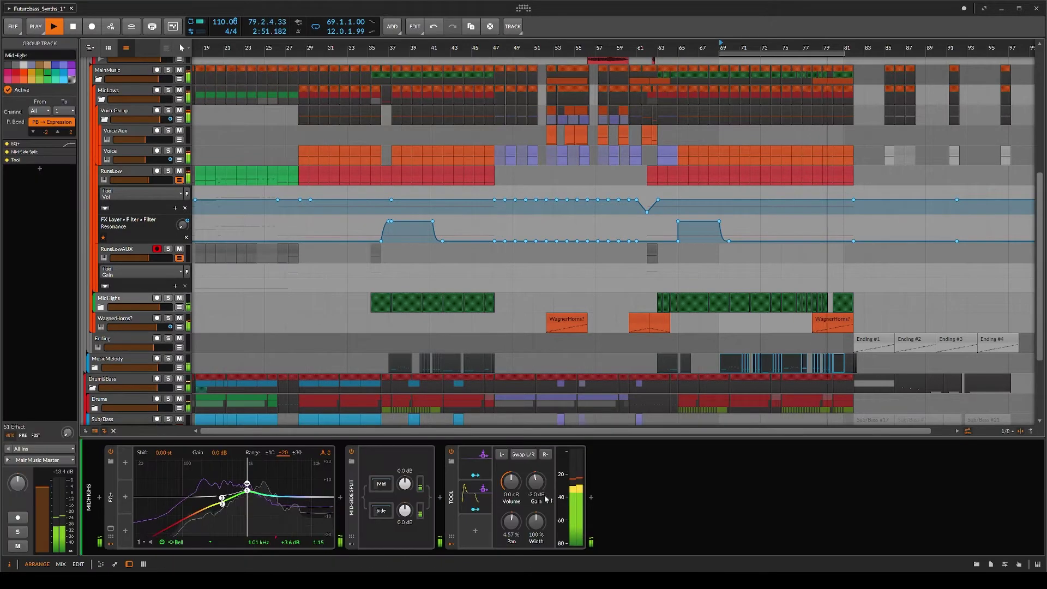
- Lower the gain of the MidHighs group's Tool to -4.0 dB
left_click(538, 485)
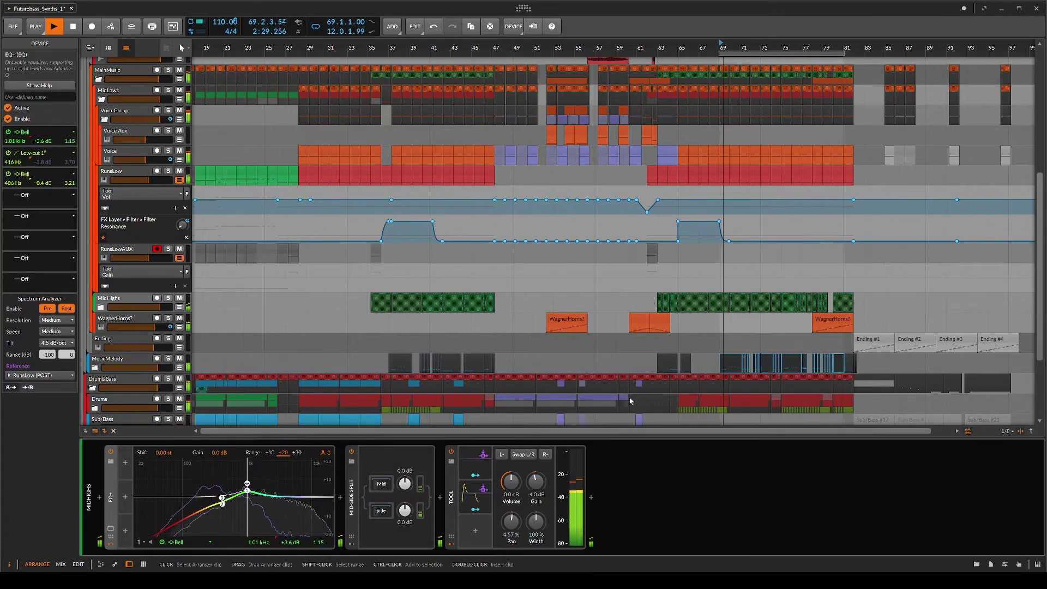
- Shift the Voice #38 clip on the Voice track slightly earlier, to position 60.2.1.17
scroll(655, 305, "up", 2)
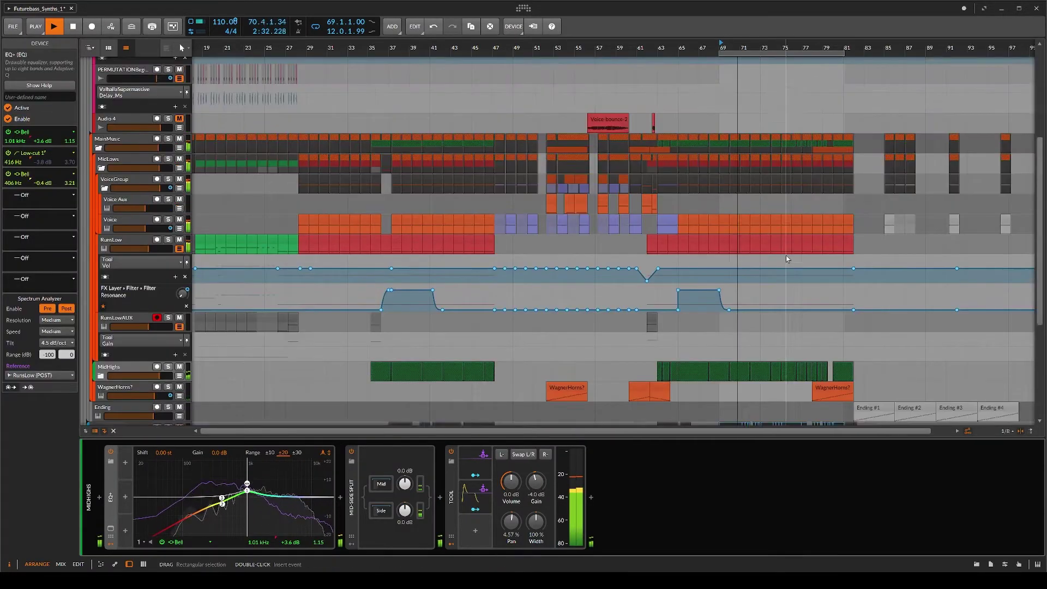
scroll(670, 259, "up", 3)
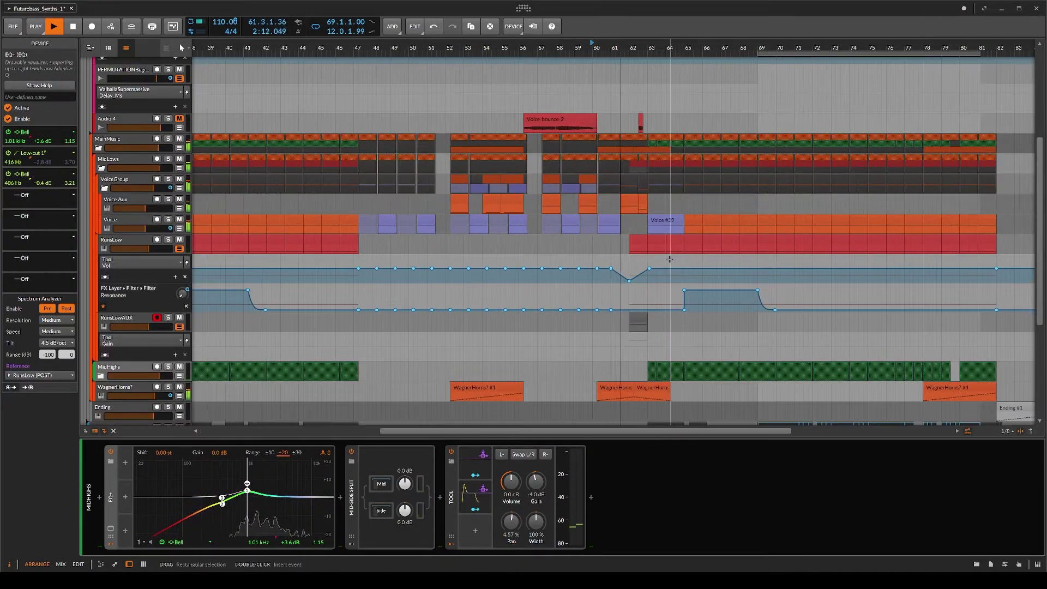
scroll(631, 282, "down", 2)
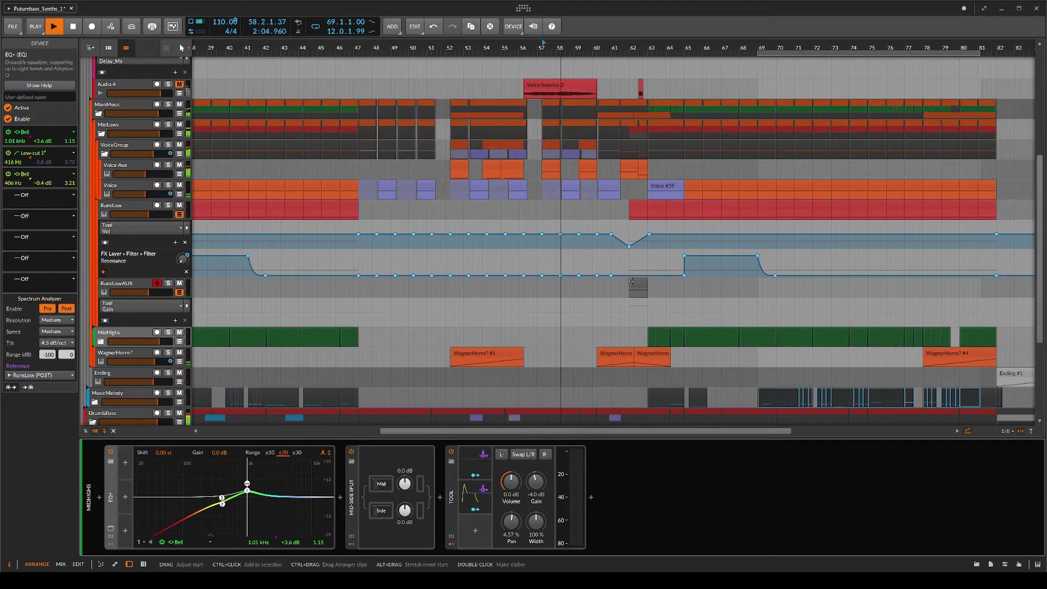
scroll(632, 282, "up", 4)
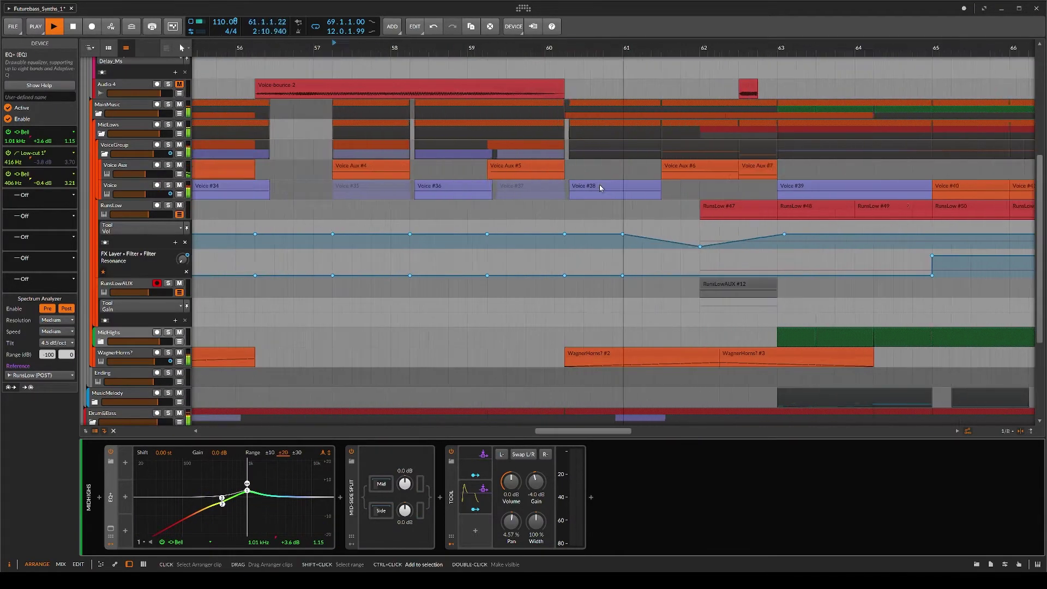
left_click(563, 188)
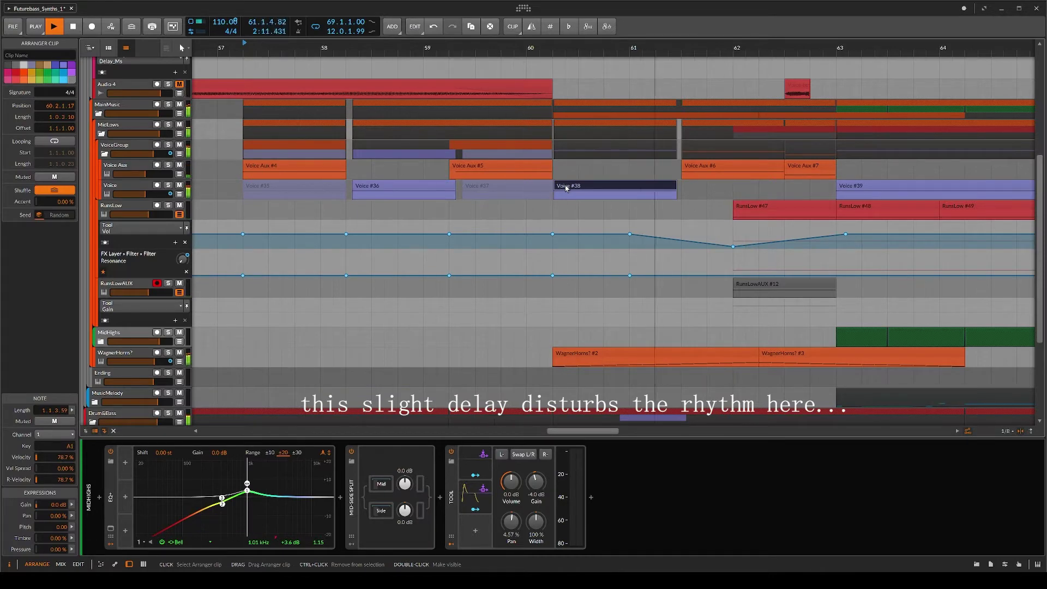
- Play from around bar 35 and insert a Tool after Neutron 3 Sculptor on MusicMelody
scroll(566, 188, "down", 2)
scroll(600, 221, "down", 3)
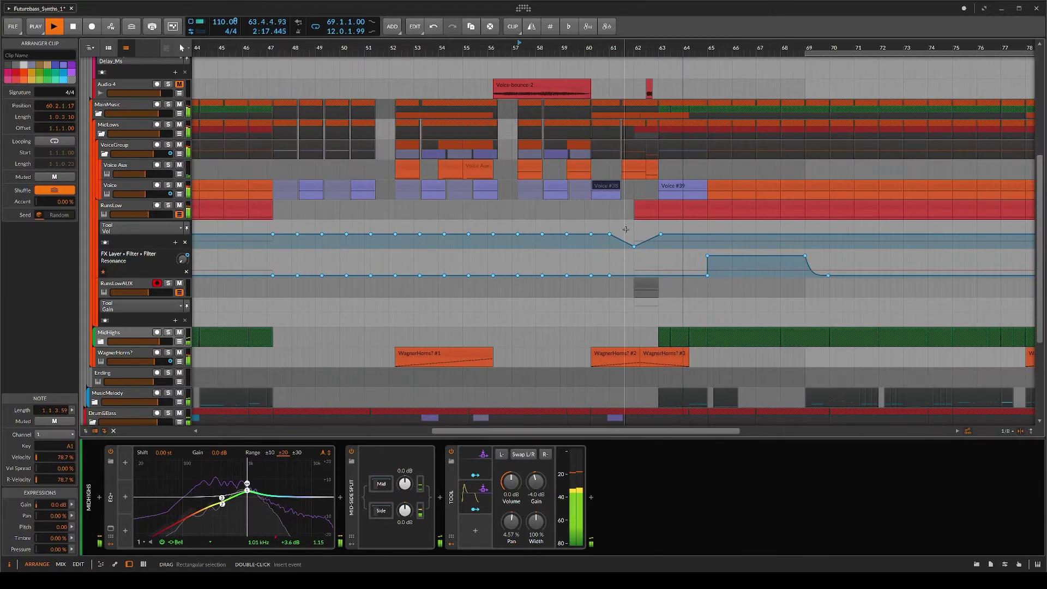
scroll(579, 260, "down", 4)
scroll(579, 260, "down", 3)
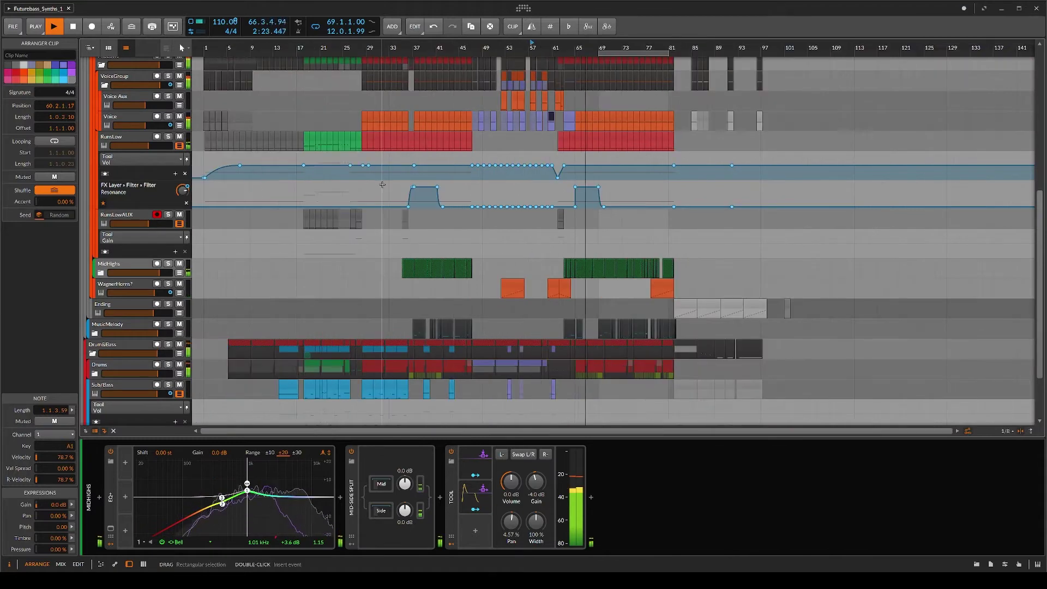
left_click(408, 43)
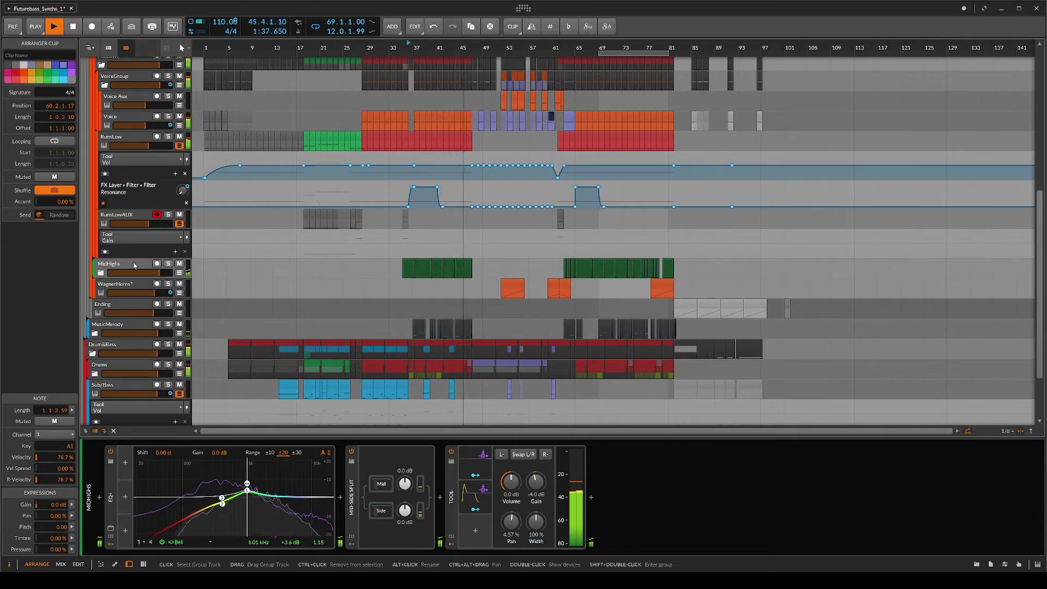
left_click(132, 325)
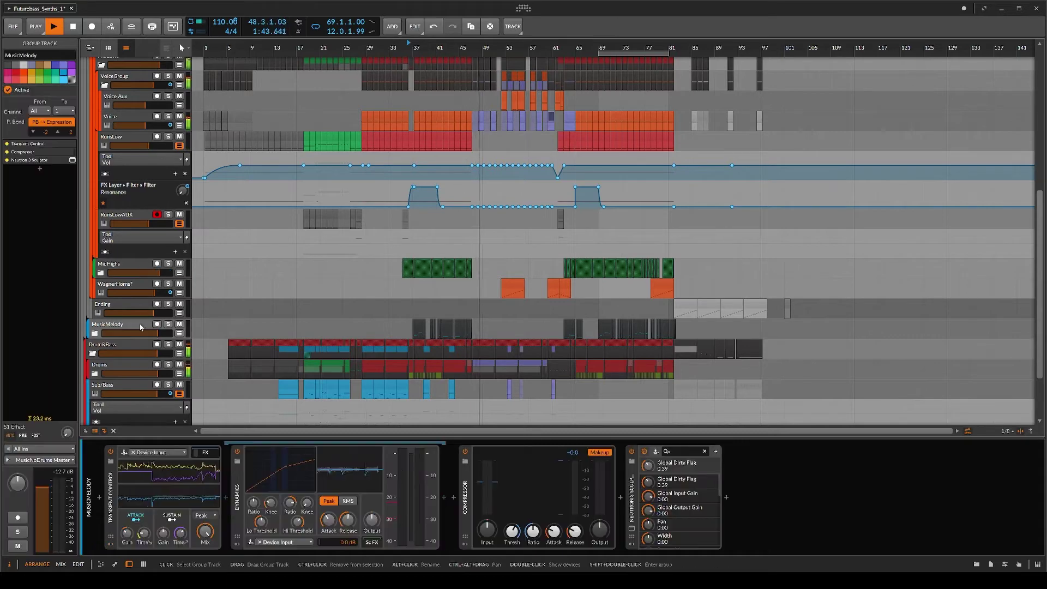
left_click(620, 498)
double_click(802, 302)
left_click_drag(631, 494, 877, 497)
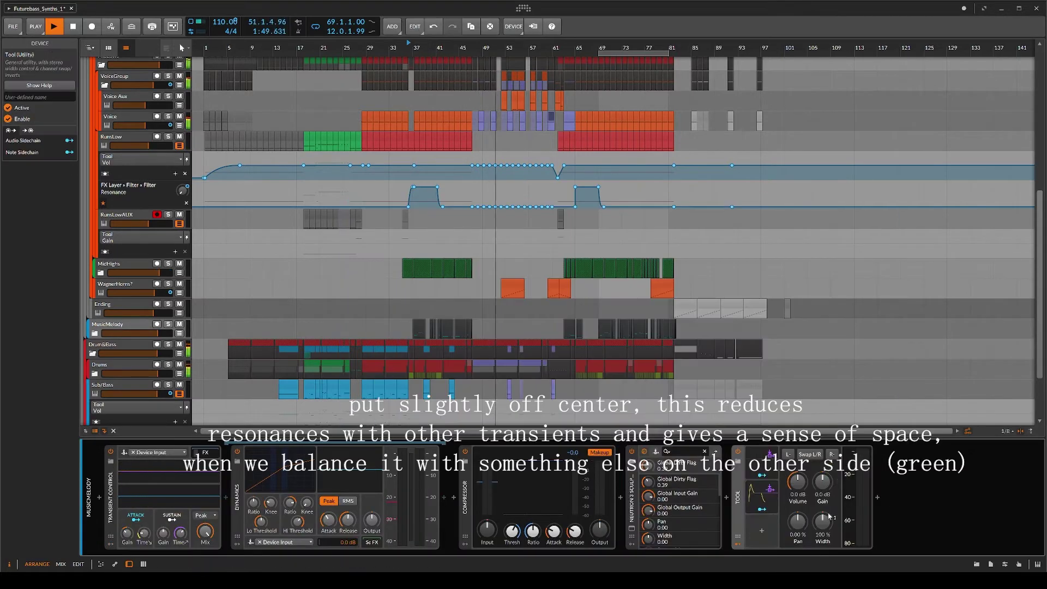
- Pan MusicMelody's Tool slightly off center to -6.86% and restart playback
left_click(125, 325)
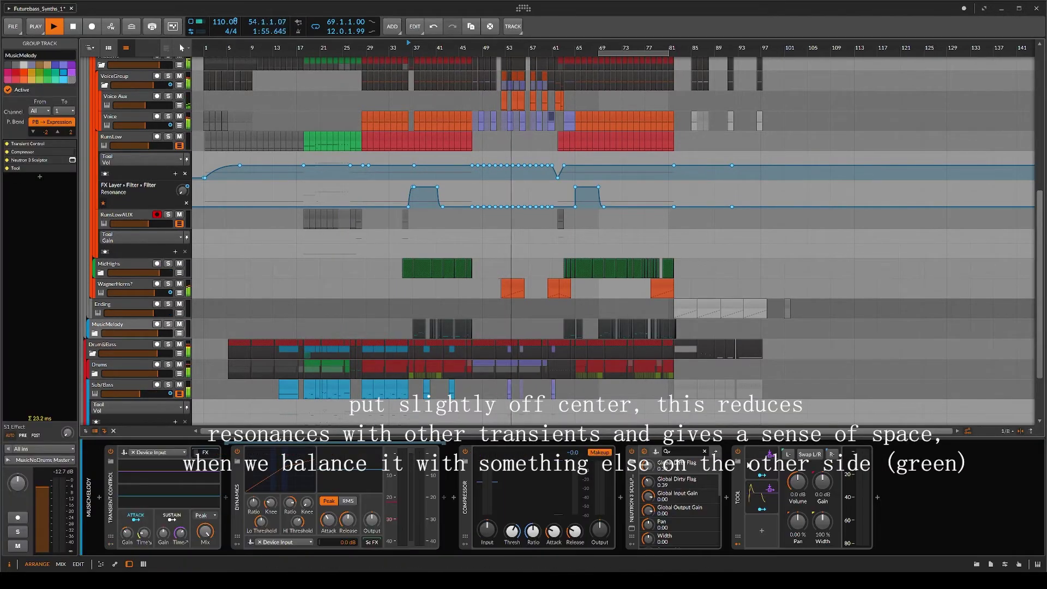
left_click_drag(798, 520, 799, 522)
key("space")
key("space")
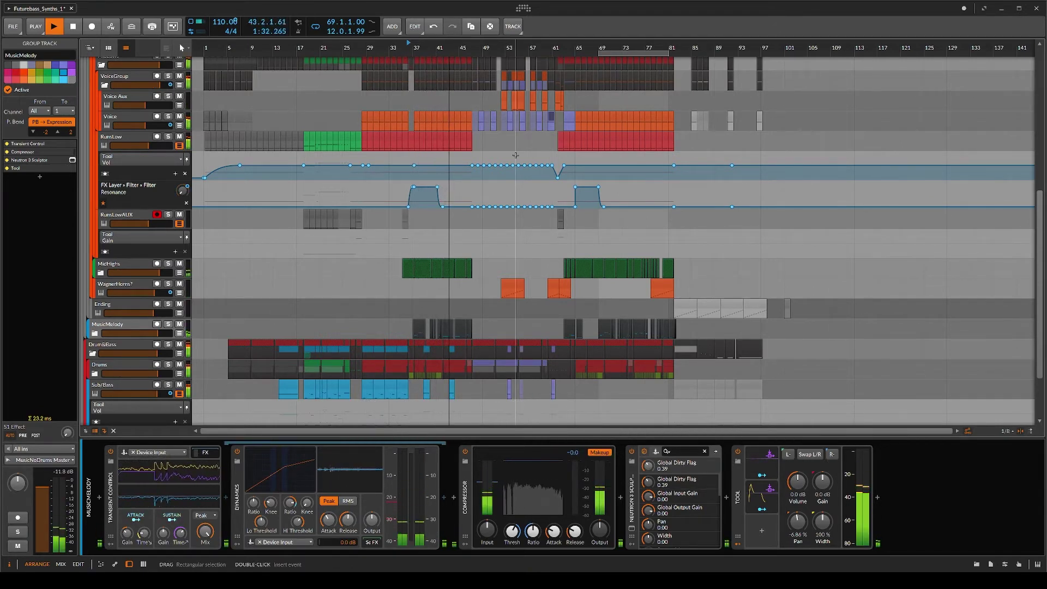
- On the All group's EQ+, add a gentle low-mid cut and a bell cut of -3.5 dB at 7.33 kHz
left_click(127, 385)
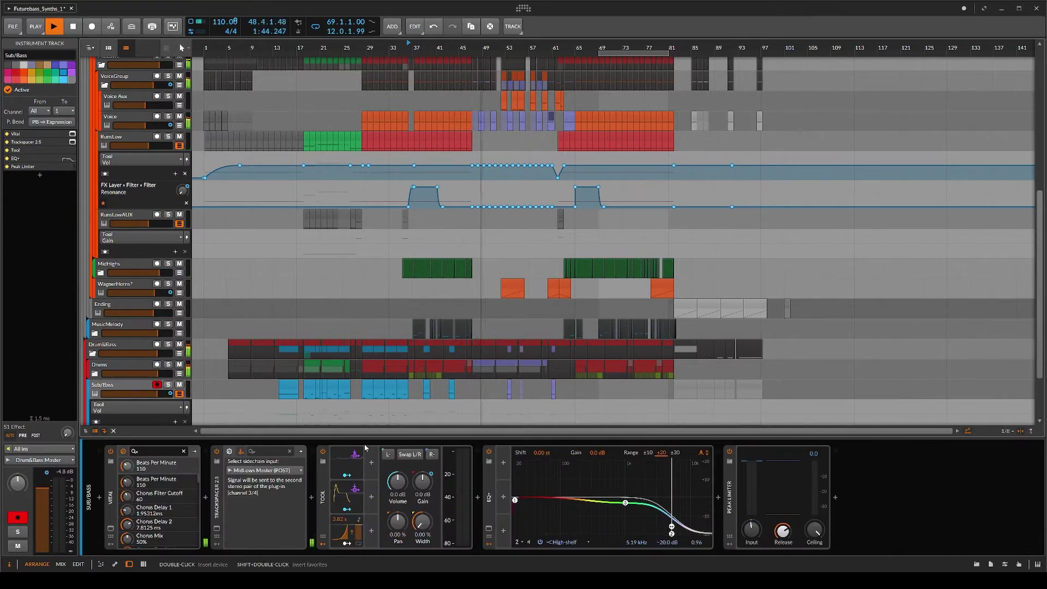
scroll(92, 72, "up", 10)
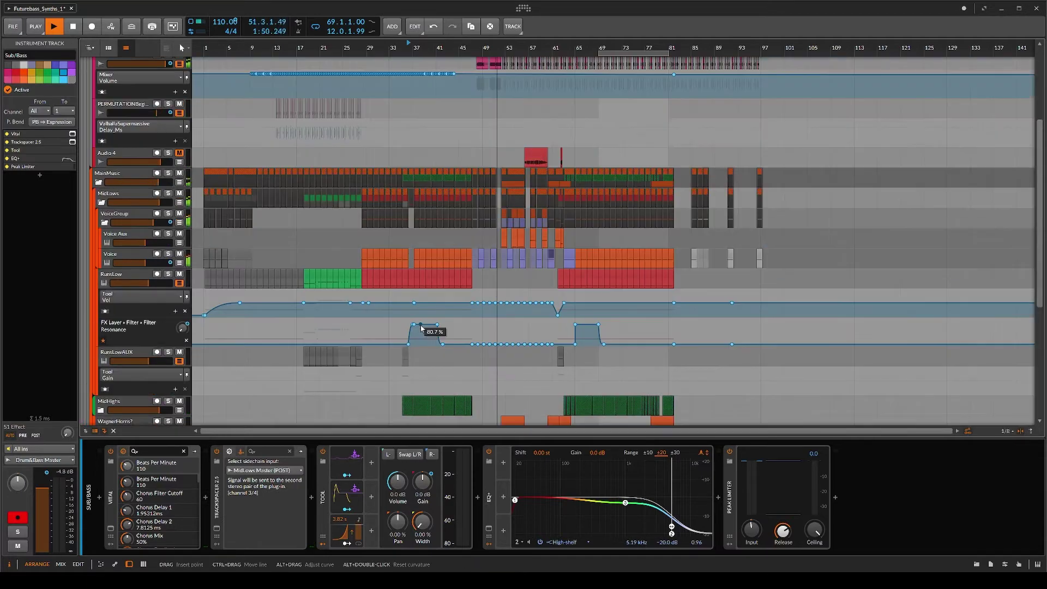
left_click(91, 72)
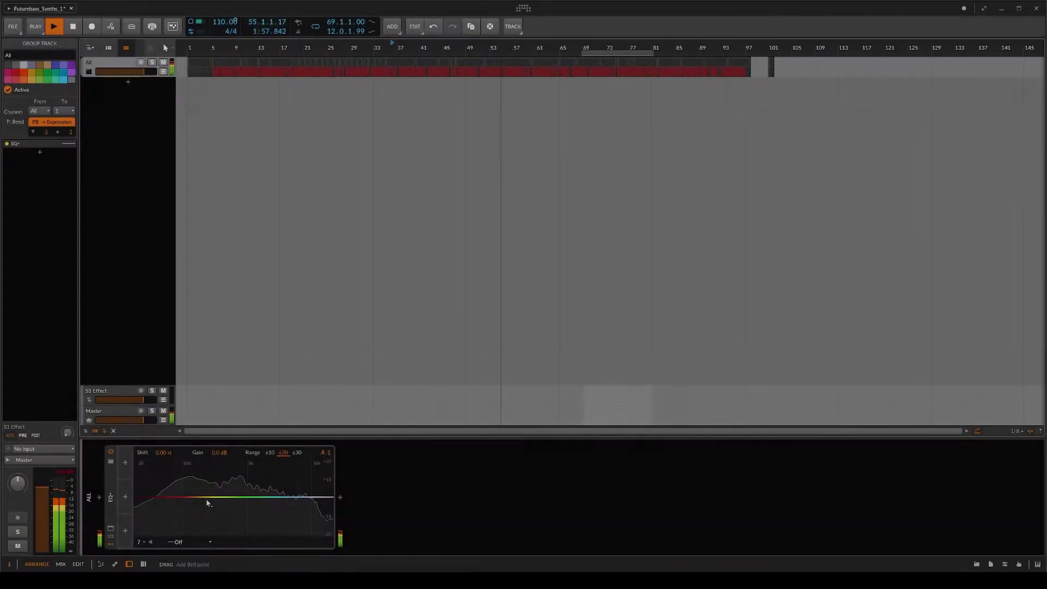
left_click_drag(207, 503, 303, 505)
left_click(112, 454)
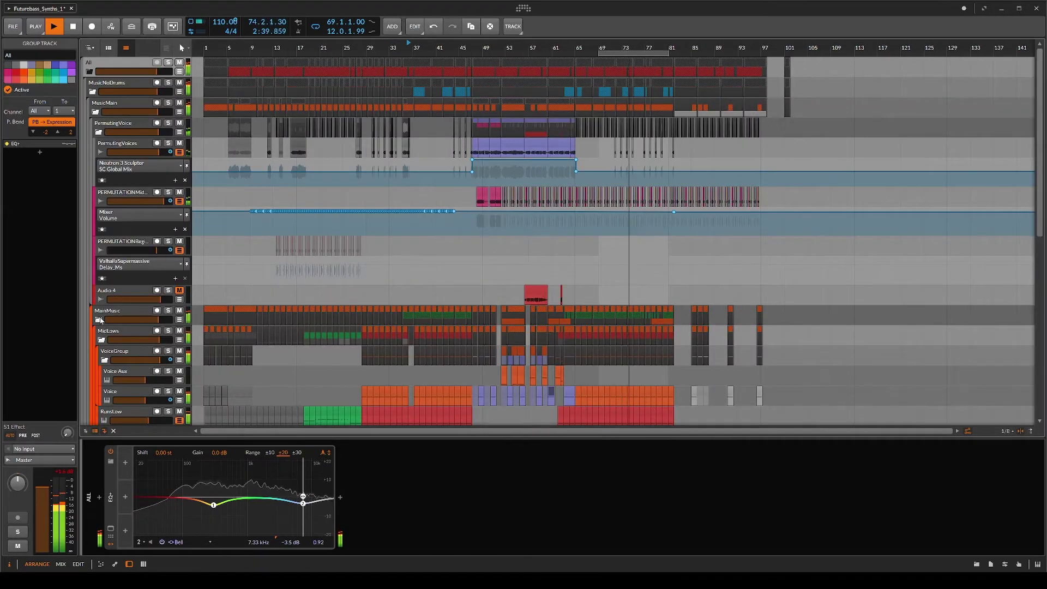
- Darken the MidHighs group with an EQ+ bell cut of -2.2 dB at 5.48 kHz
scroll(147, 325, "down", 3)
scroll(146, 325, "down", 3)
left_click(130, 299)
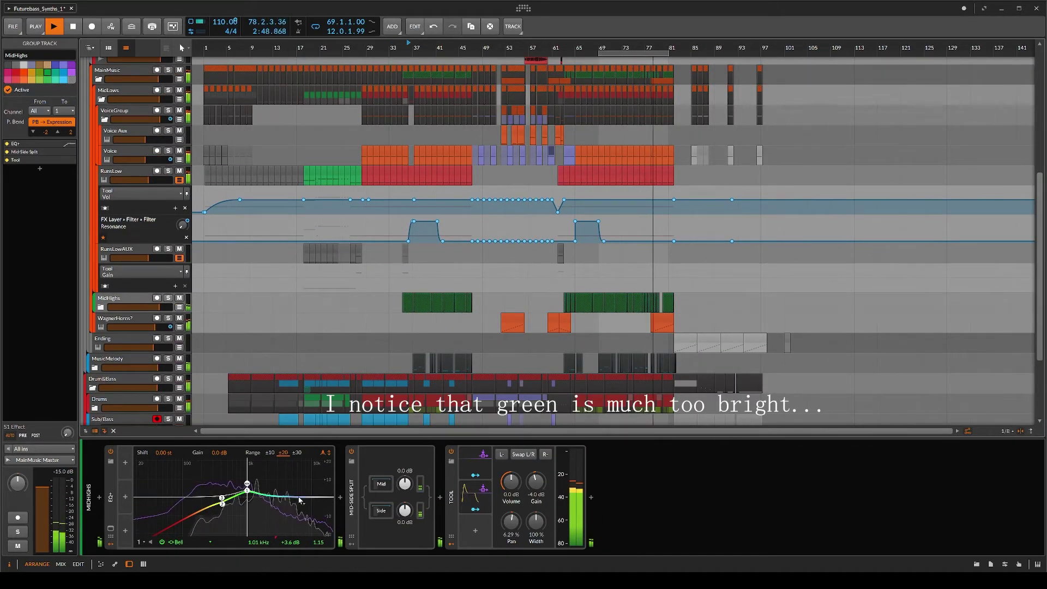
left_click_drag(297, 498, 297, 520)
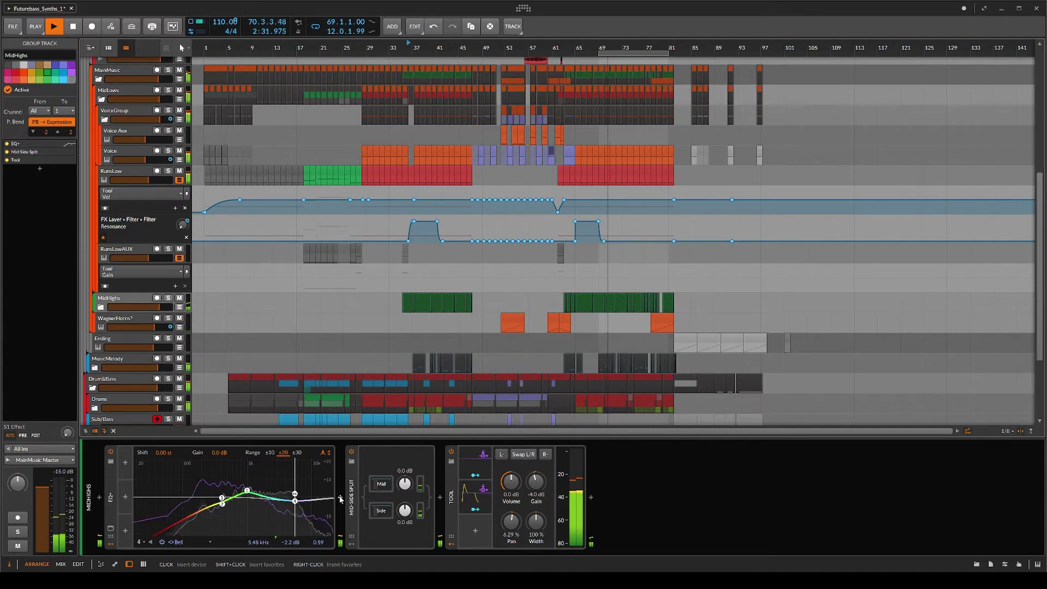
- Raise the gain of MusicMelody's Tool to +2.0 dB
left_click(127, 361)
left_click(825, 488)
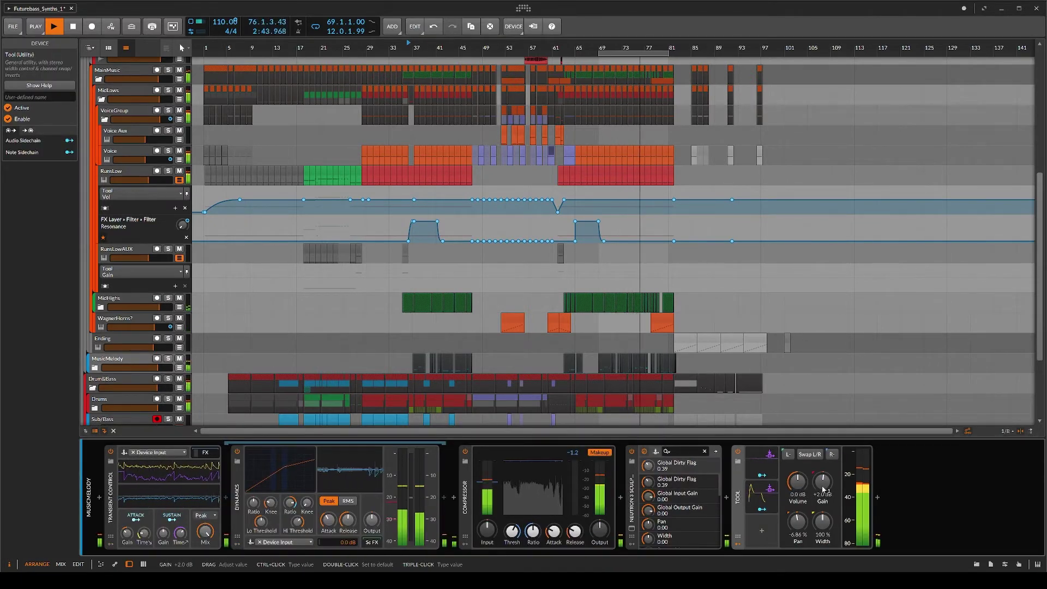
- Try lowering the RunsLow filter resonance automation plateau from bar 65 to bar 69 to about 20.7%
left_click(115, 153)
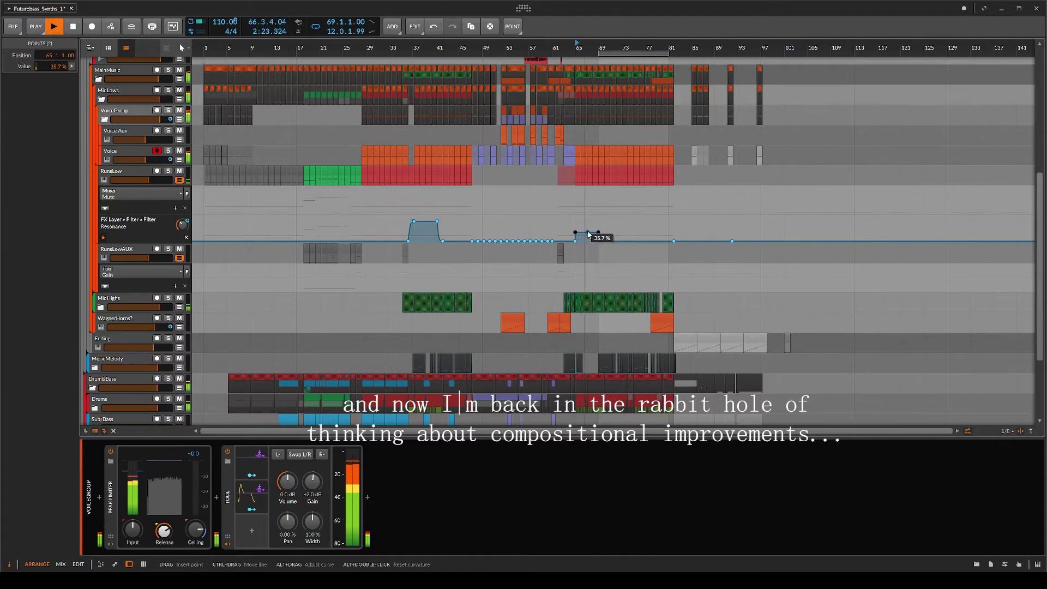
left_click_drag(589, 235, 593, 237)
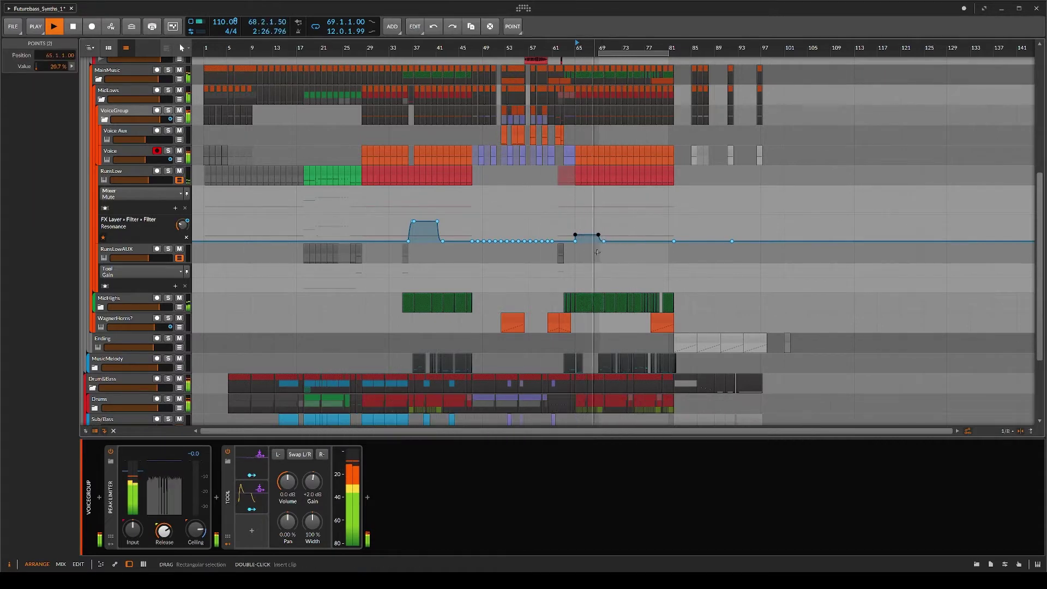
- Mute the RunsLow clips from bar 65 onward and save the project
scroll(600, 242, "down", 4)
left_click(140, 252)
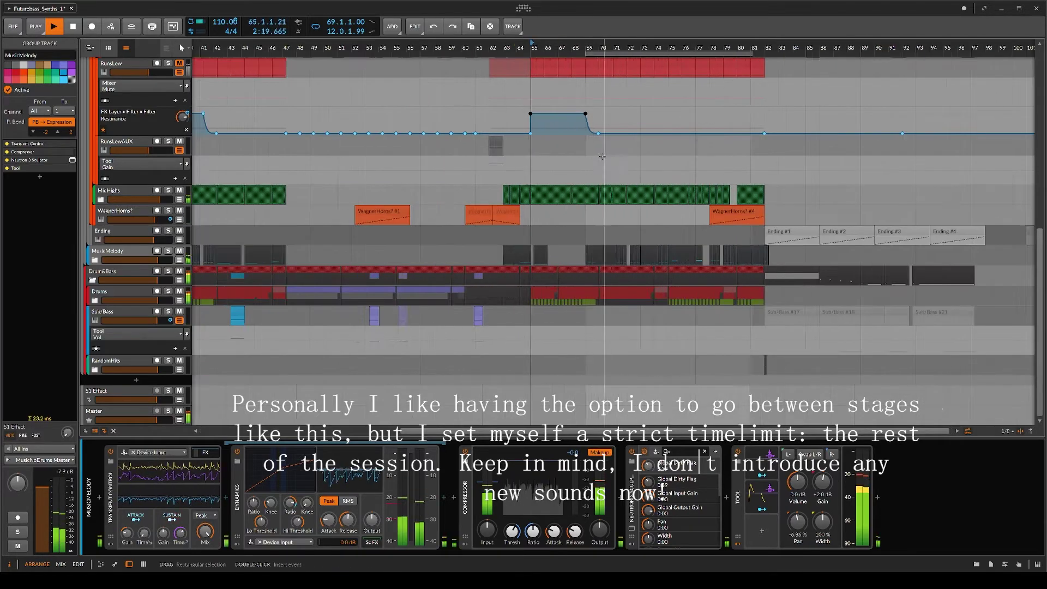
scroll(379, 151, "up", 3)
key("ctrl+s")
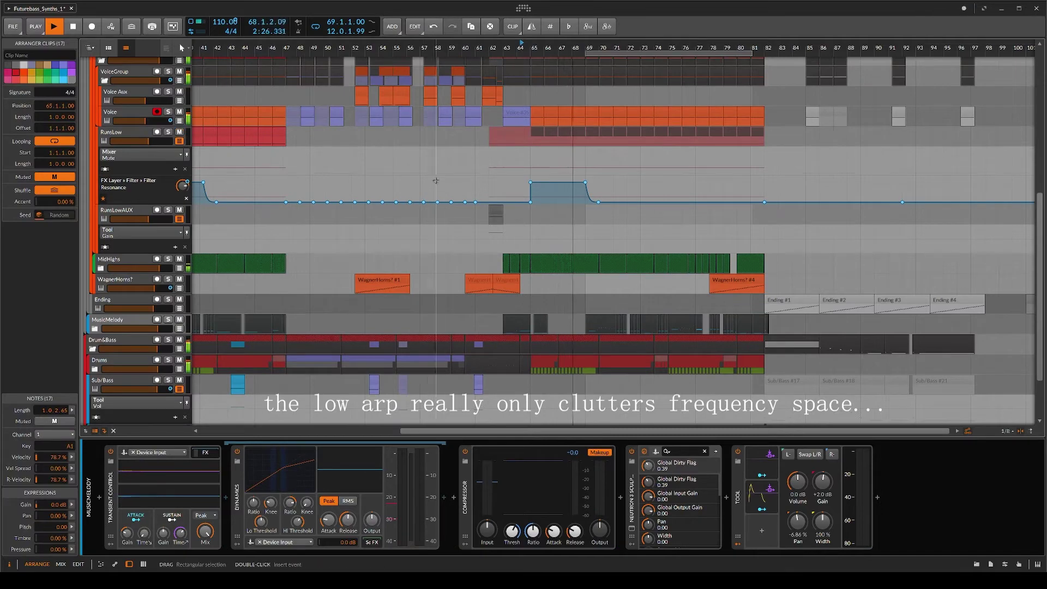
- Copy the two-bar Sub/Bass clip at 28.2.1.00 to bar 65 and duplicate it twice in a row
scroll(547, 194, "up", 2)
scroll(547, 194, "down", 3)
scroll(487, 219, "left", 3)
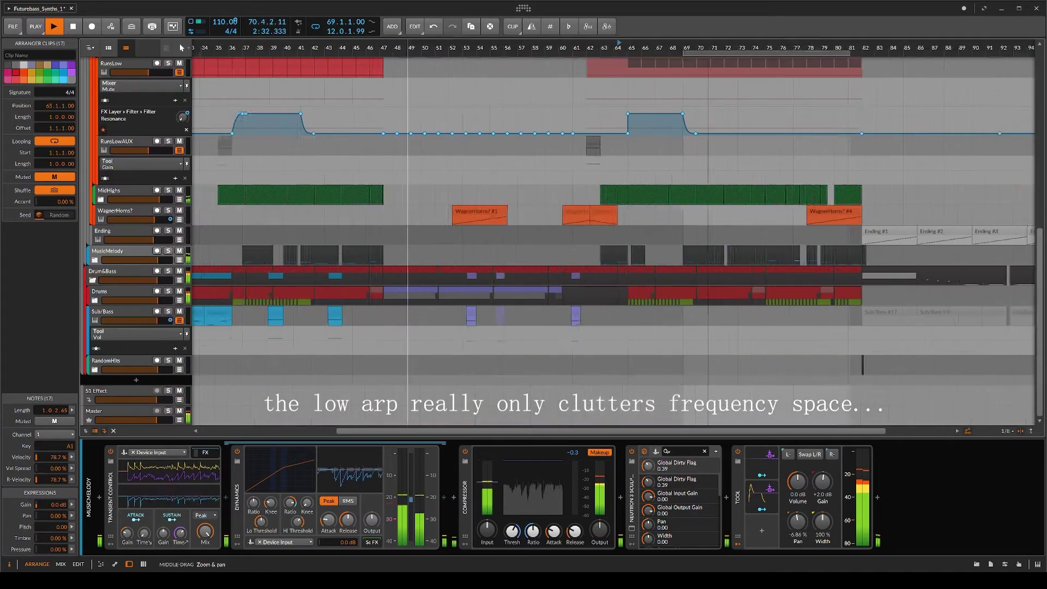
scroll(409, 251, "down", 1)
left_click(253, 315)
scroll(253, 316, "down", 2)
scroll(327, 316, "up", 1)
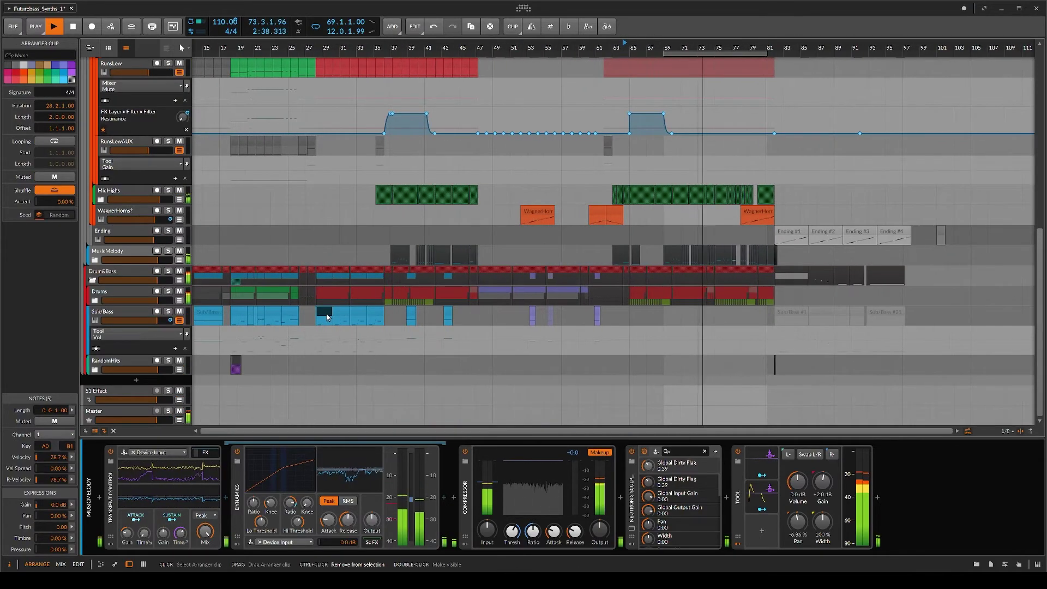
left_click_drag(327, 316, 632, 318)
scroll(637, 317, "up", 5)
key("ctrl+d")
key("ctrl+d")
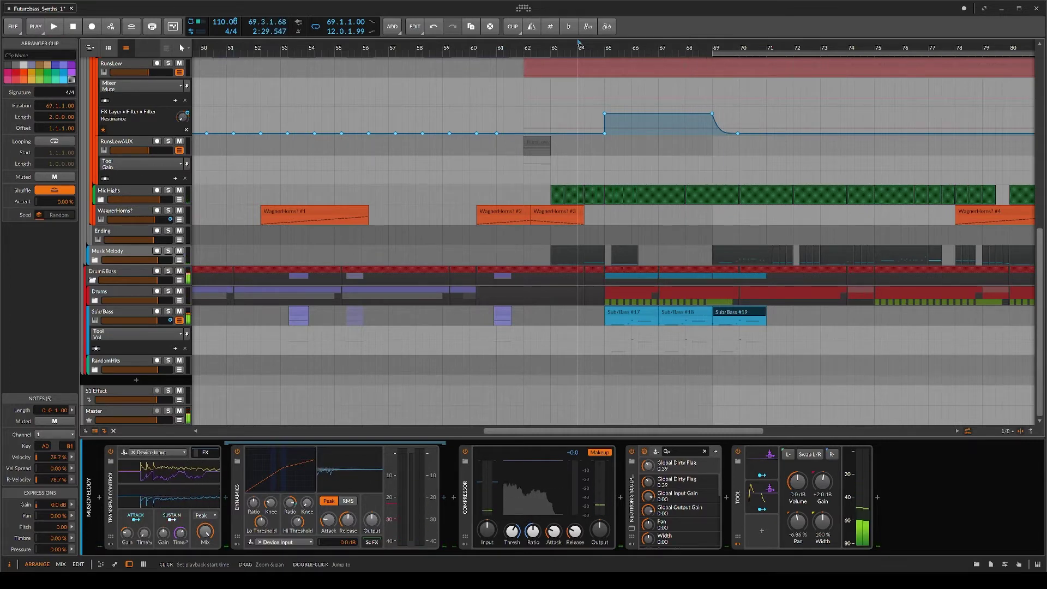
- Start playback from around bar 64 and solo the Sub/Bass track
key("space")
left_click(168, 313)
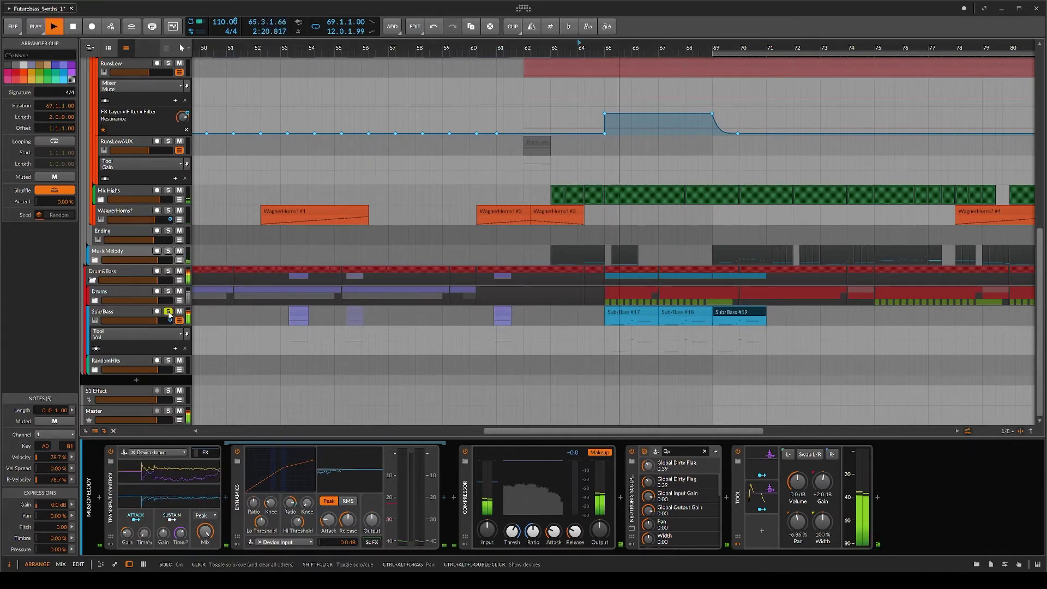
scroll(667, 218, "down", 8)
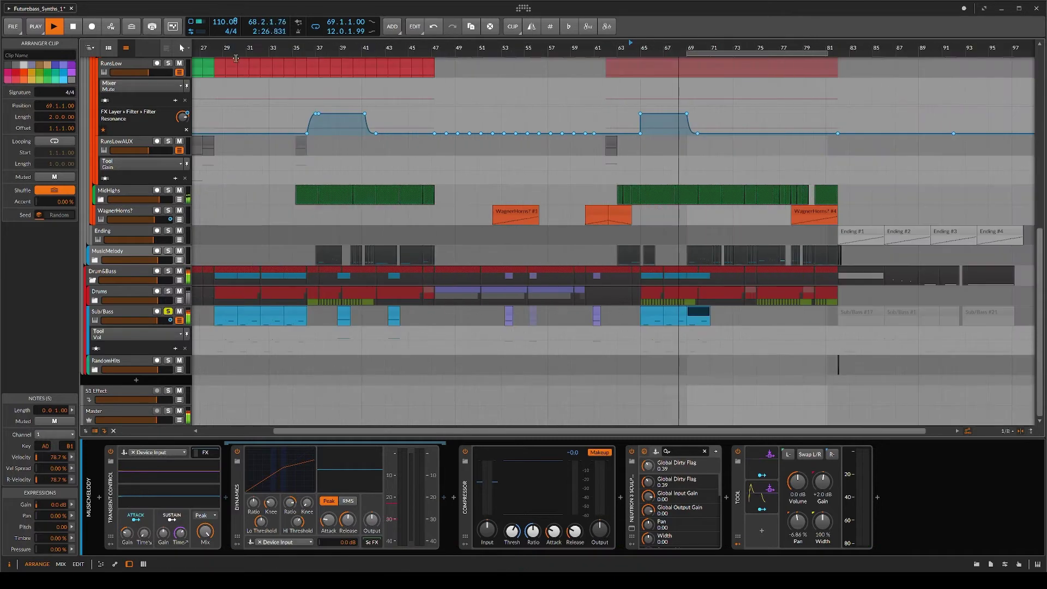
- Play from around bar 17 and switch off the Delay effect in the Sub/Bass track's Vital synth
double_click(296, 50)
left_click(123, 316)
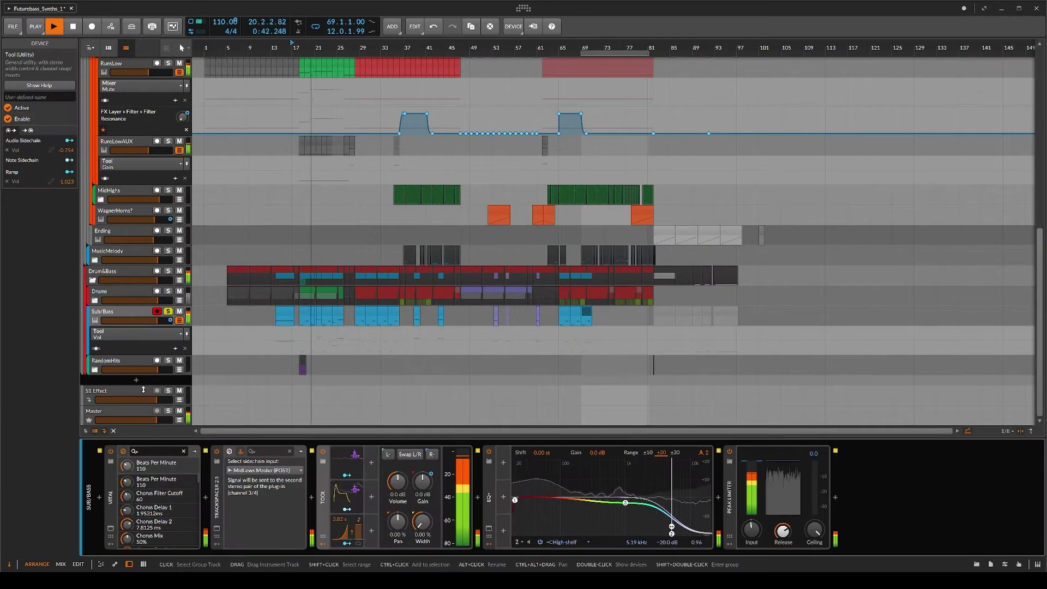
left_click(111, 528)
left_click(413, 70)
left_click(423, 89)
left_click(423, 90)
left_click(502, 96)
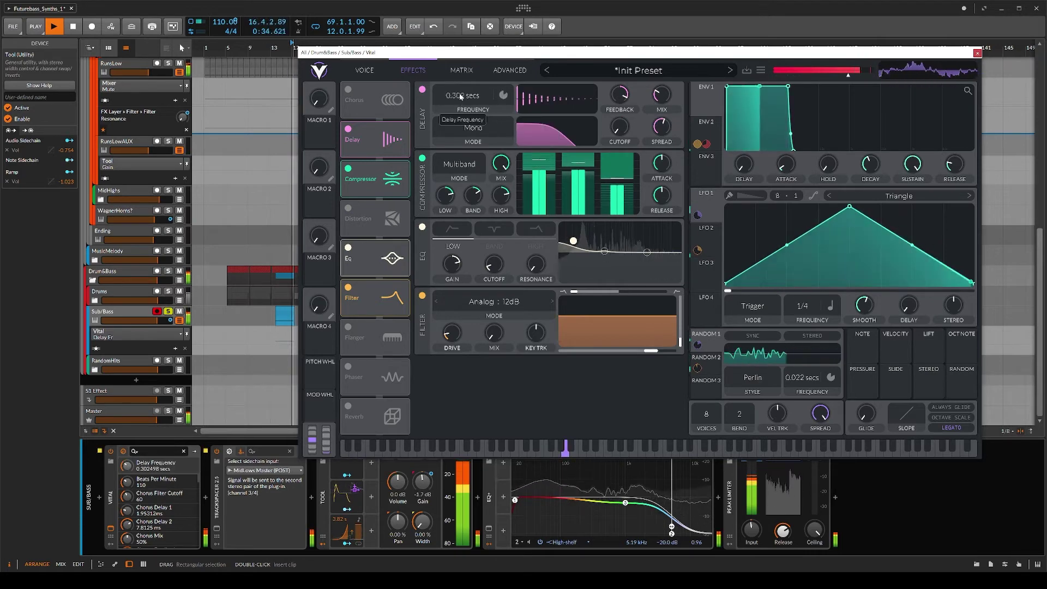
left_click(424, 90)
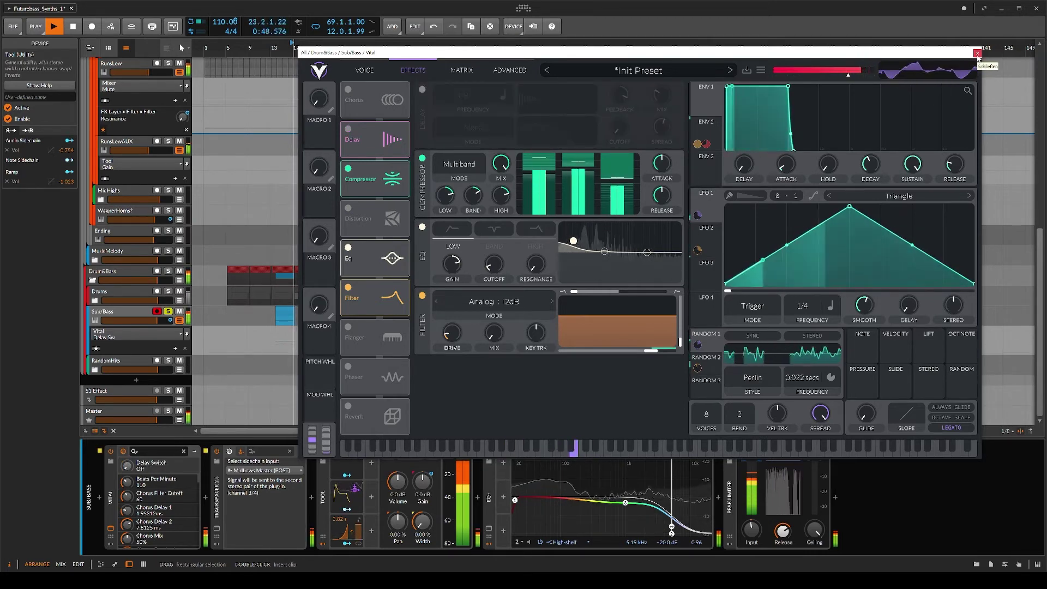
- Compare Vital's multiband Compressor on and off, leave it switched off, and slightly lower the synth's output volume
left_click(422, 158)
left_click(422, 158)
key("space")
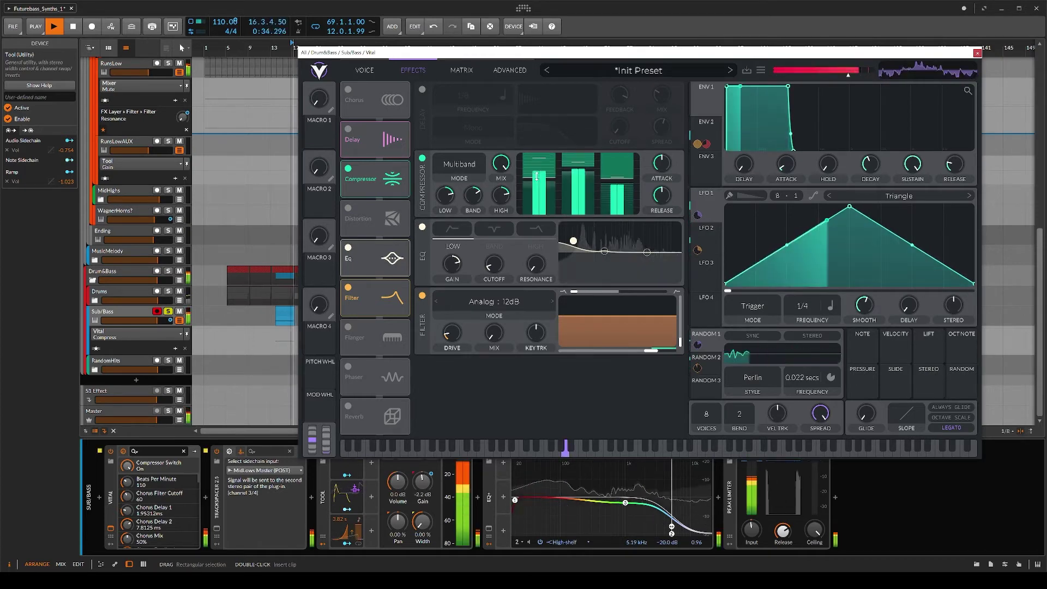
key("space")
key("space")
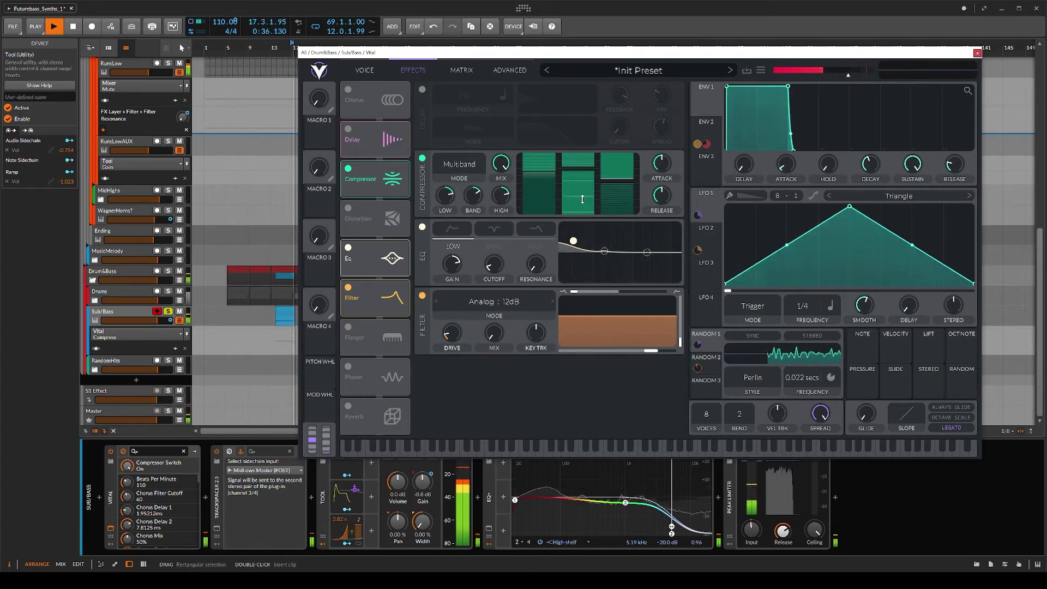
left_click(423, 158)
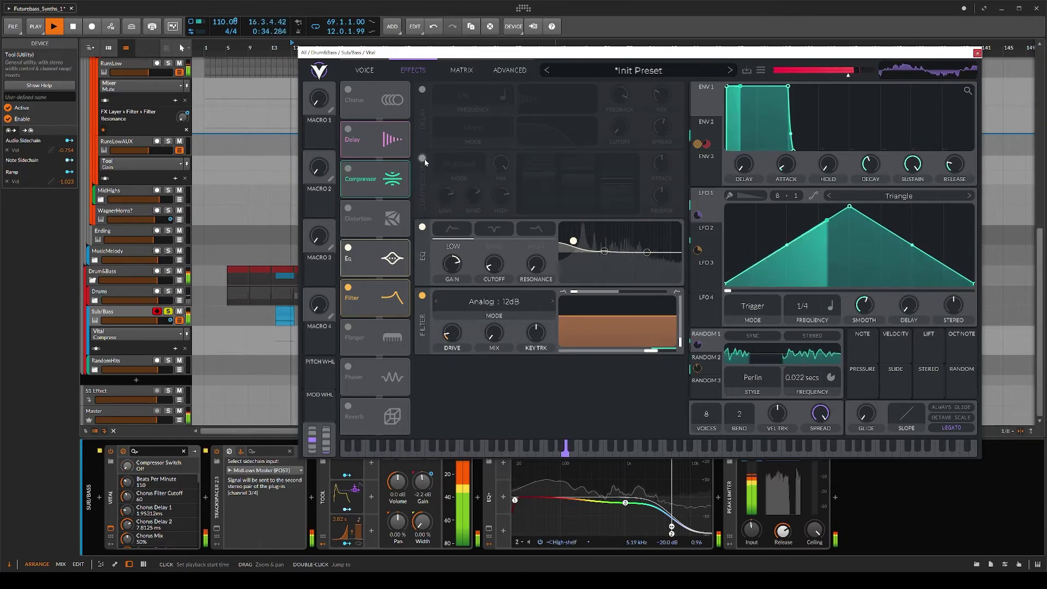
left_click_drag(848, 76, 841, 78)
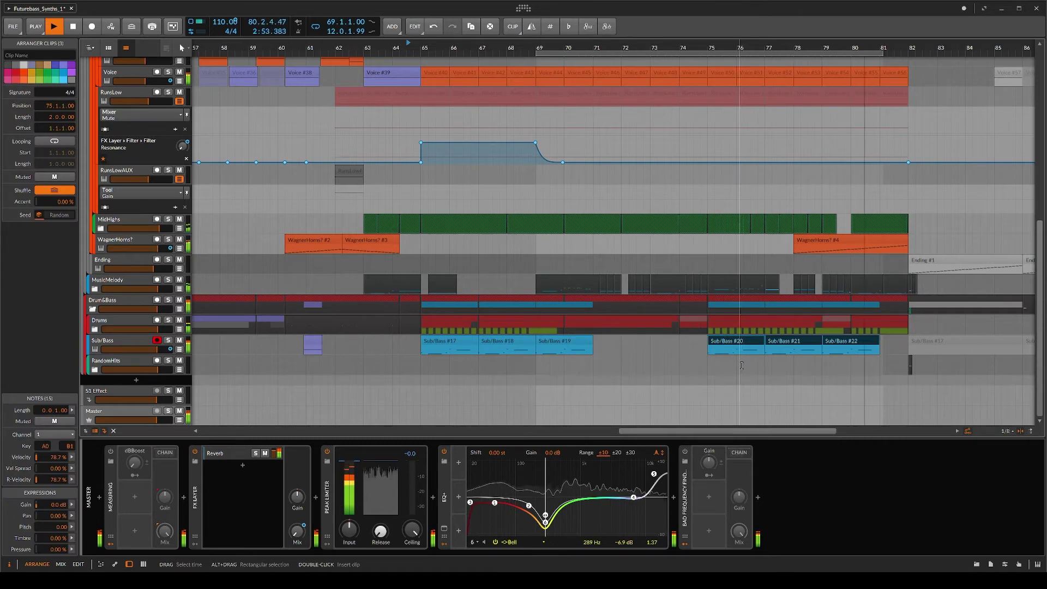
- Extend the arranger loop starting at bar 69 to a length of 14.1.2.00 and restart playback near bar 81
left_click_drag(873, 42, 646, 42)
left_click(620, 341)
key("ctrl+d")
left_click(645, 43)
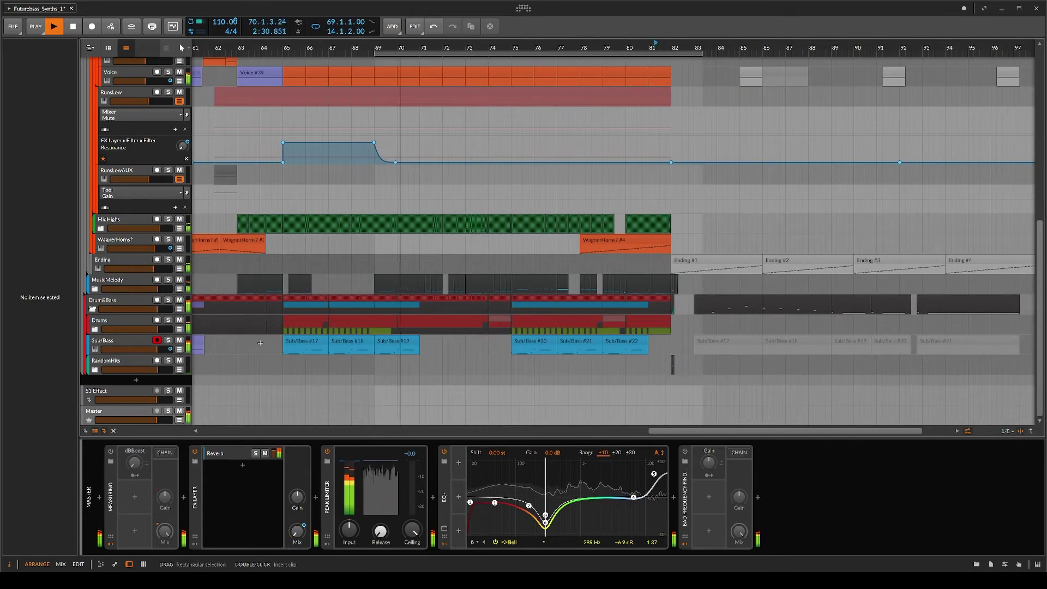
- Add a Peak Limiter to the Drum&Bass group with a −5.0 dB ceiling and compare it with bypass
left_click(109, 341)
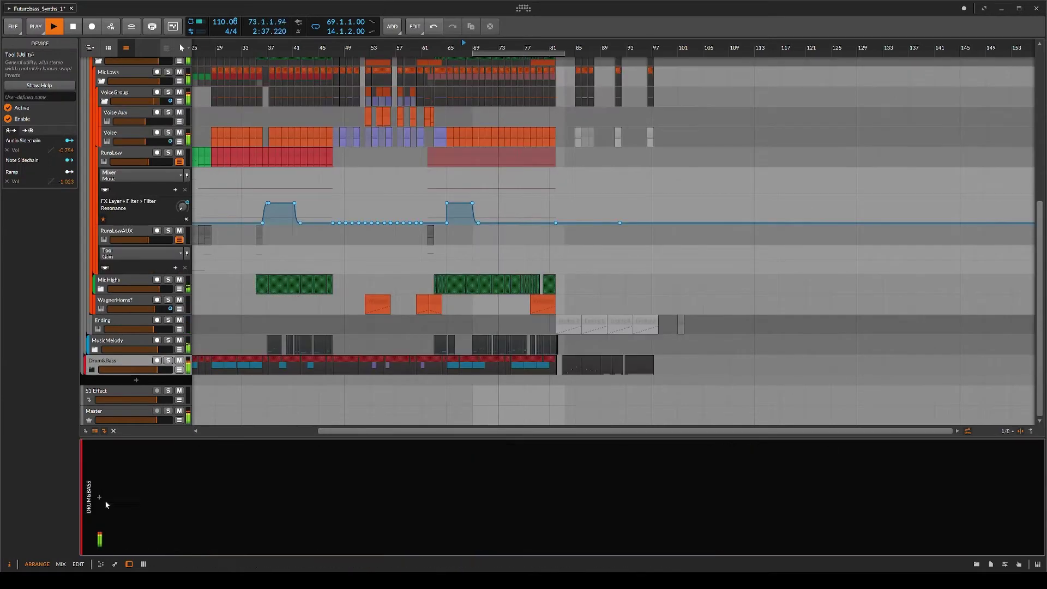
left_click(105, 502)
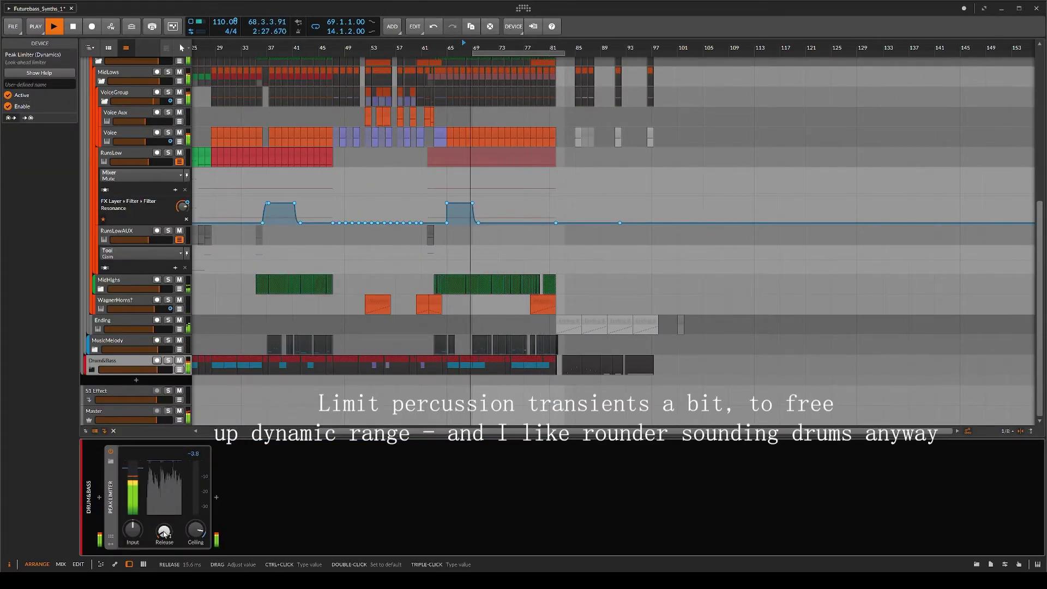
left_click(111, 452)
left_click(112, 452)
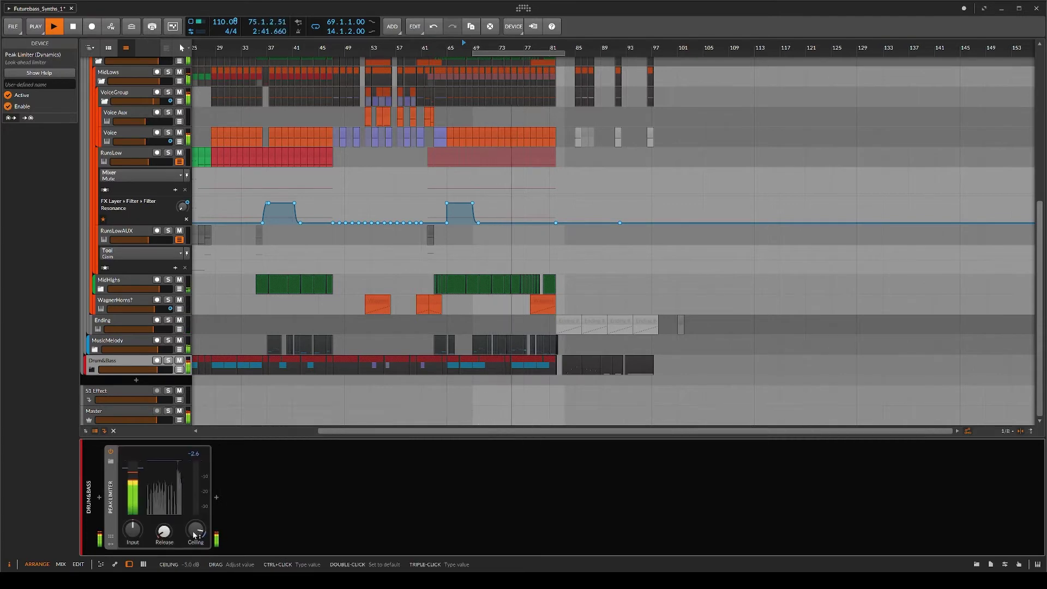
- Expand the Drum&Bass group and adjust the ceiling of the Peak Limiter on the Drums group
left_click(92, 369)
left_click(105, 323)
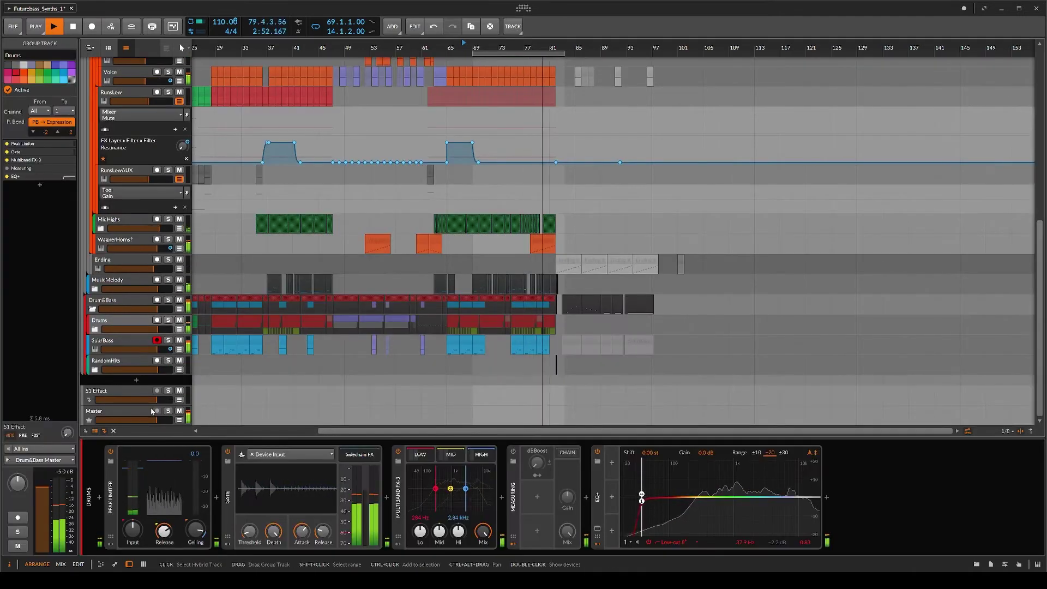
left_click(196, 532)
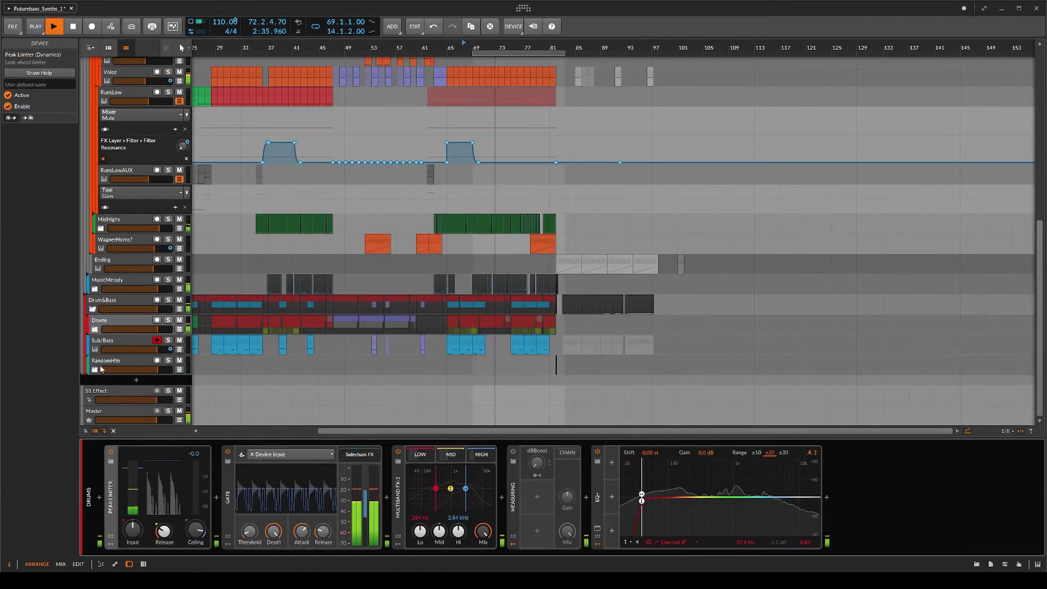
- Expand the Drums group and inspect the Tool device on the SFX Metaphor 1 track
left_click(119, 330)
left_click(123, 303)
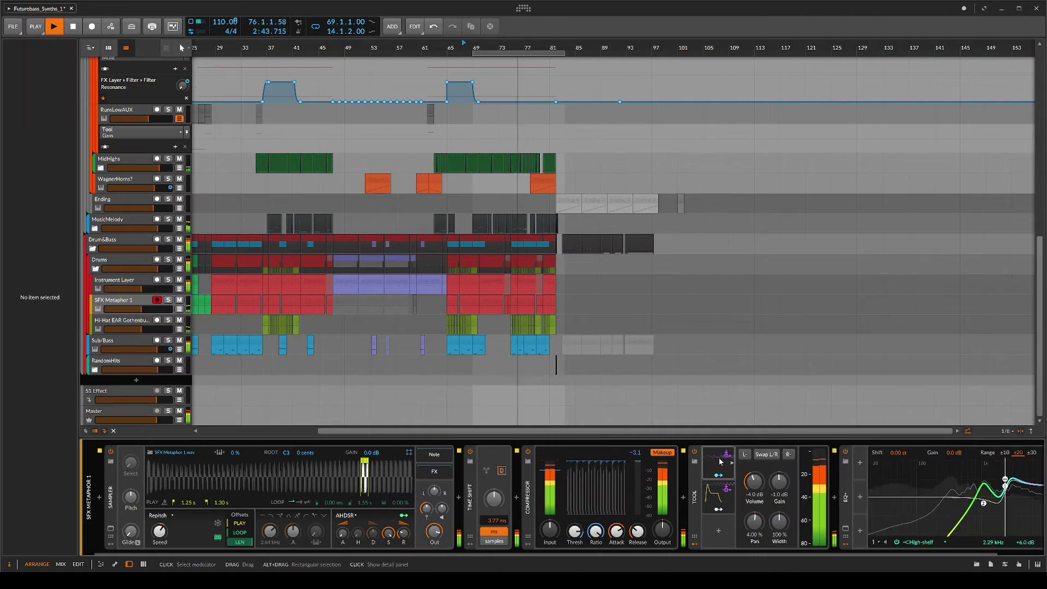
left_click(755, 462)
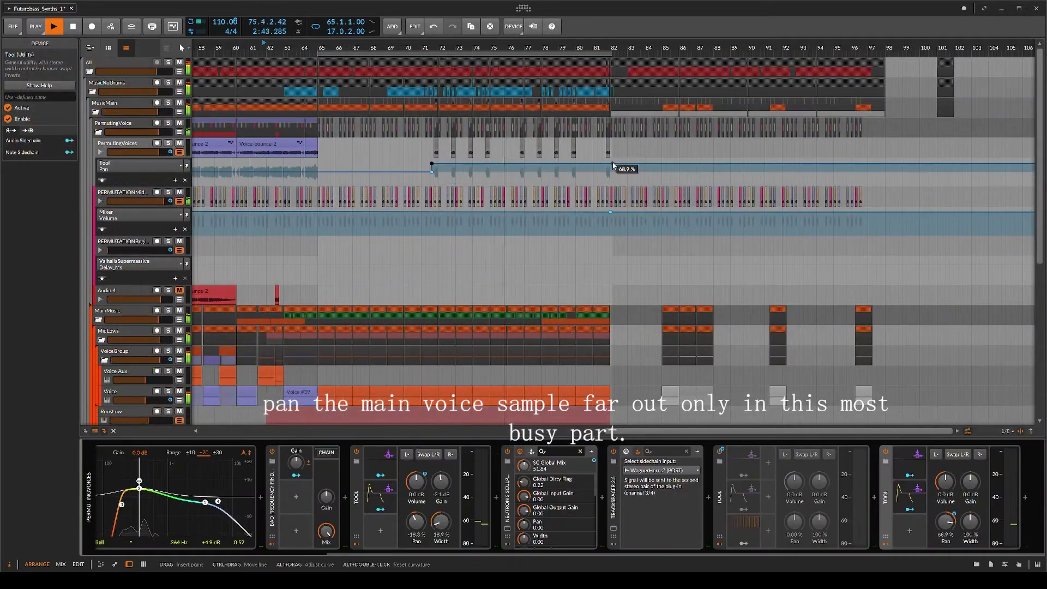
- Raise the PermutingVoices Tool pan automation to 100% from 71.3.3.00 onward
left_click(434, 163)
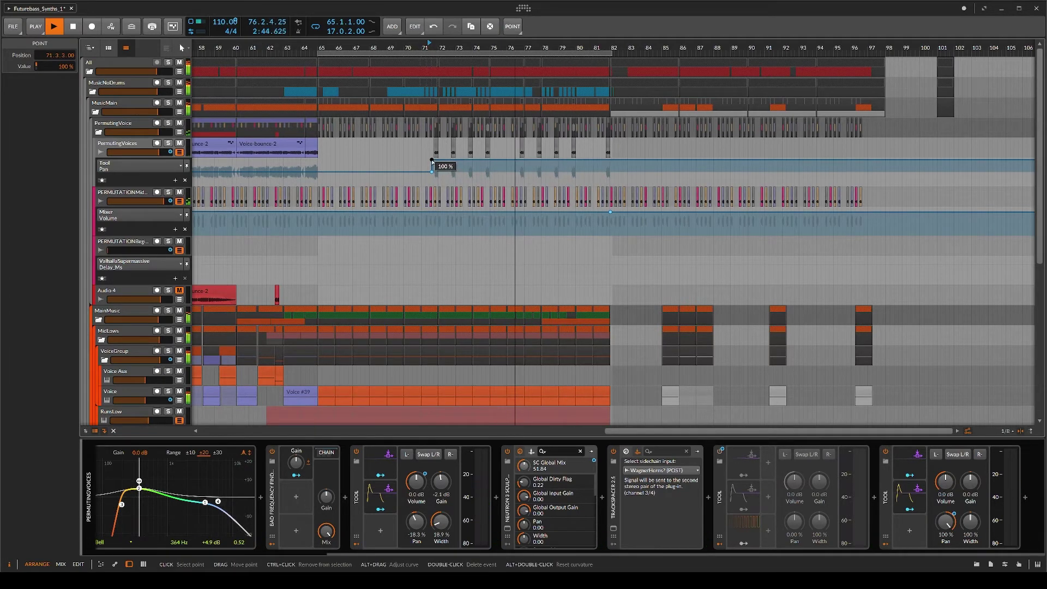
left_click(910, 533)
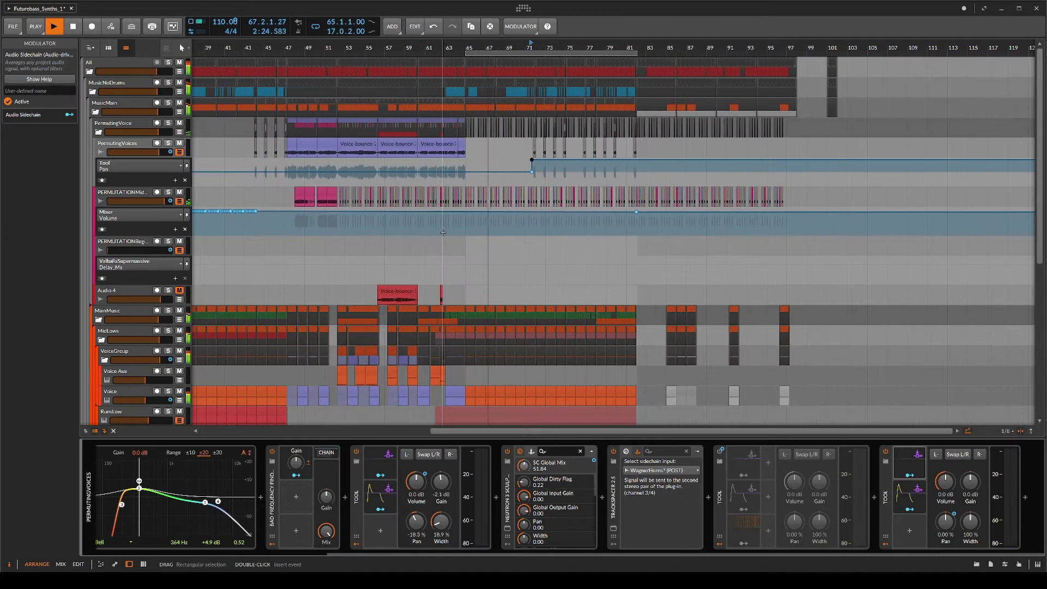
- Set the pan of the PERMUTATIONMidEnd track's Tool device to about −52.6%
left_click(141, 217)
left_click_drag(970, 544, 715, 548)
left_click_drag(512, 525, 508, 522)
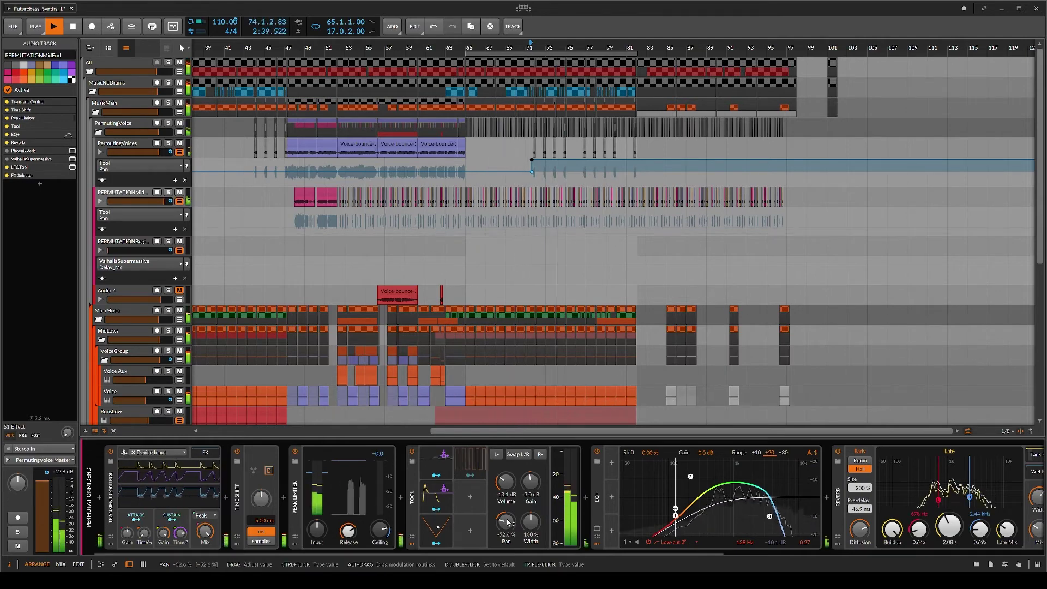
- Transpose the PERMUTATIONMidEnd clips from bar 65 to bar 82 down 12 semitones and save the project
scroll(612, 198, "up", 5)
left_click(611, 198)
scroll(546, 196, "left", 2)
left_click_drag(407, 191, 713, 201)
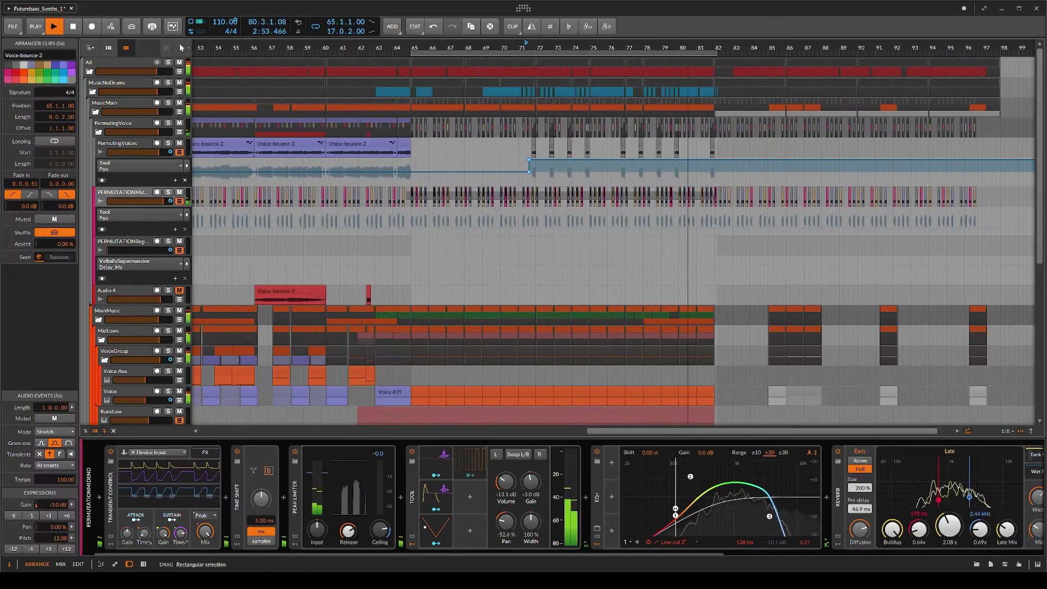
left_click(14, 549)
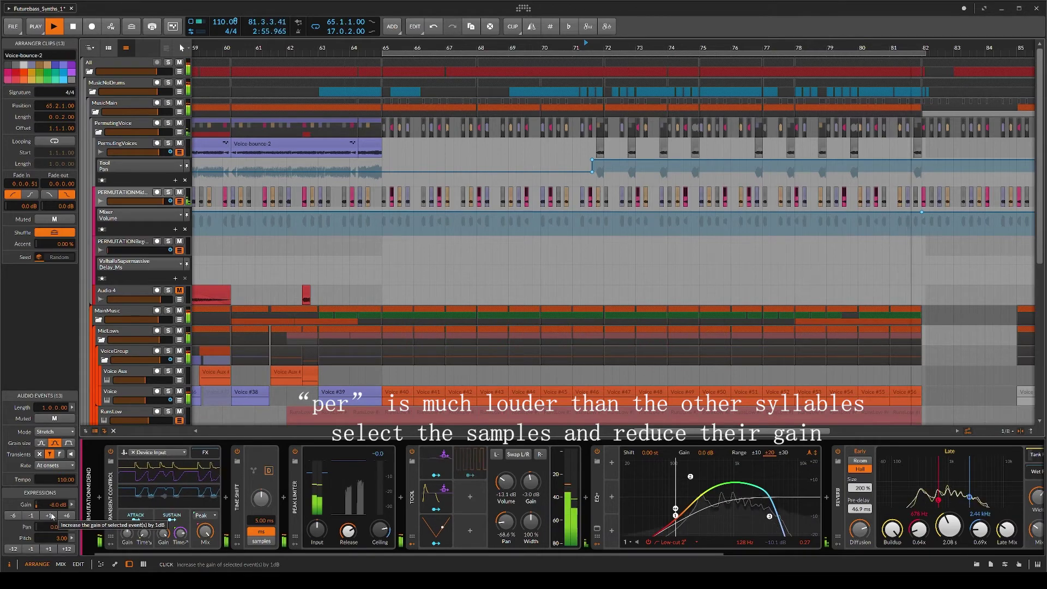
scroll(513, 256, "down", 5)
scroll(509, 257, "down", 3)
scroll(441, 240, "up", 3)
key("ctrl+s")
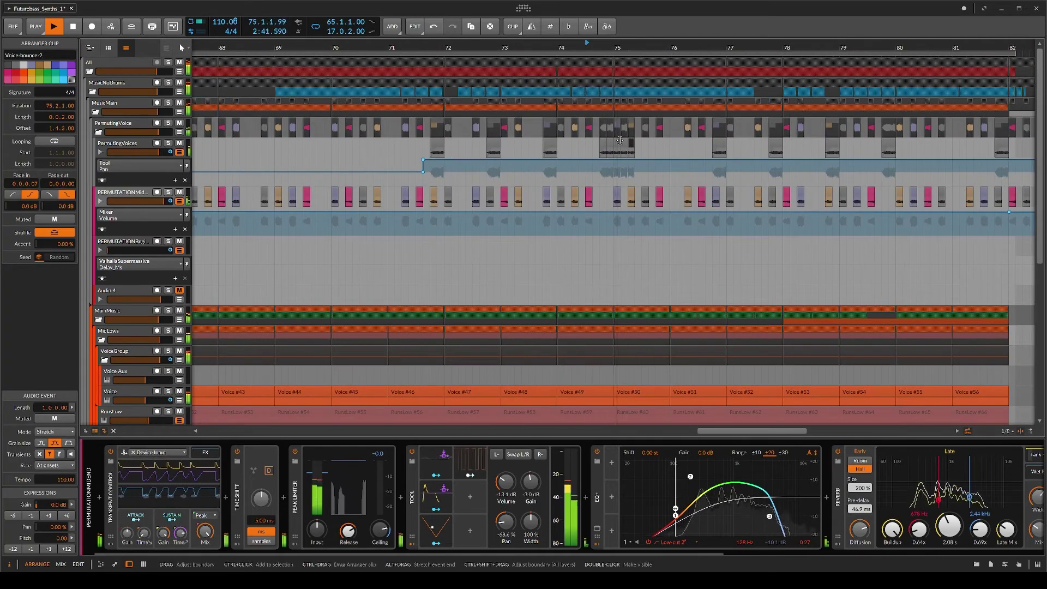
- Delete the last two stutter slices near 75.2 on PermutingVoices and lengthen the clip at 75.1.1.00 to 0.2.0.00
key("Delete")
left_click(625, 143)
key("Delete")
left_click(635, 155)
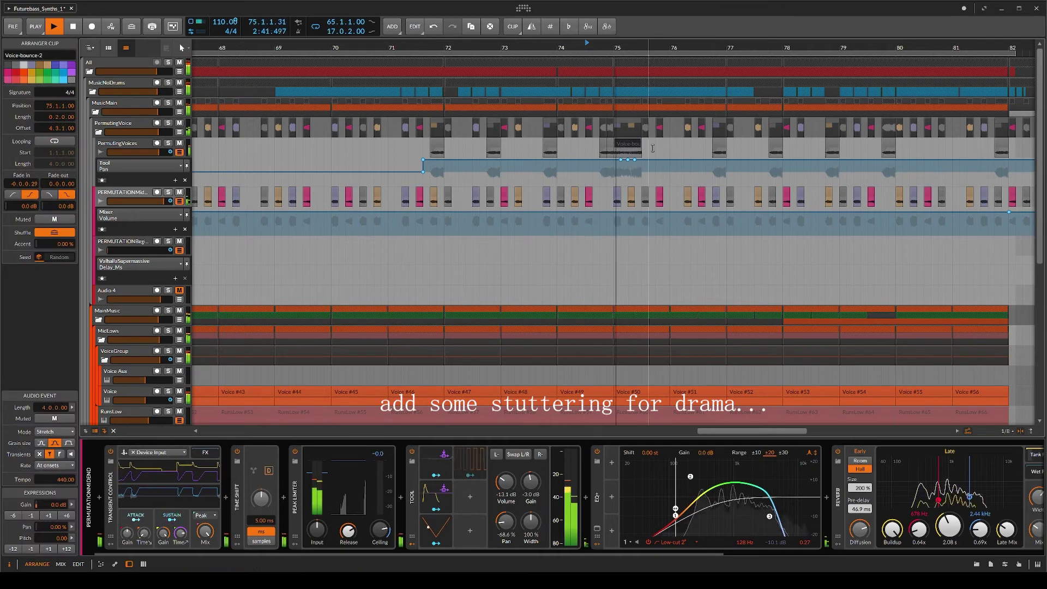
- Try lengthening the PermutingVoices clip at 75.1.1.00 to 1.0.2.00
left_click_drag(643, 147, 674, 148)
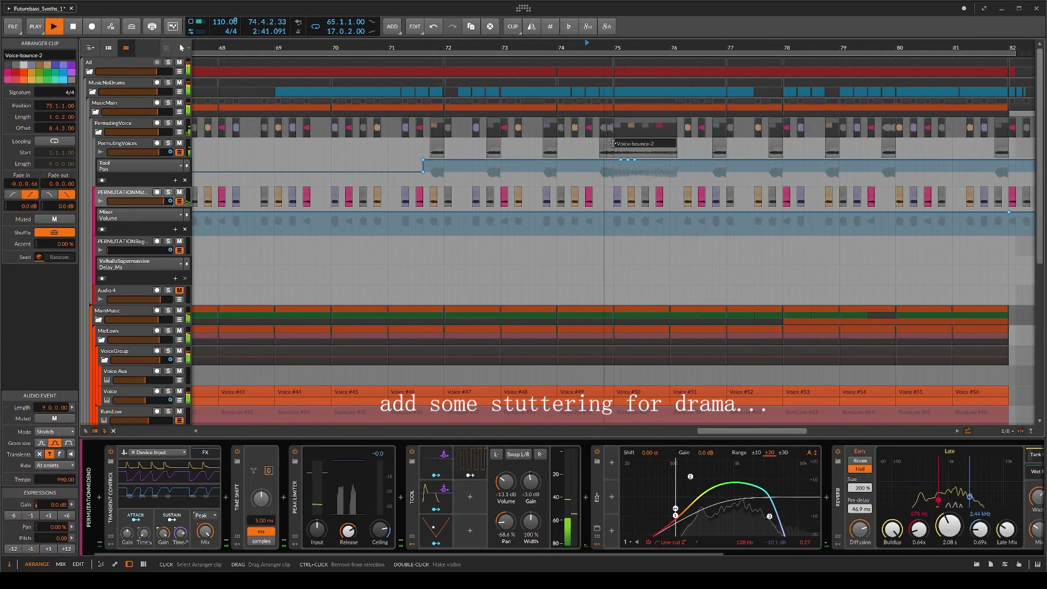
key("ctrl+z")
key("space")
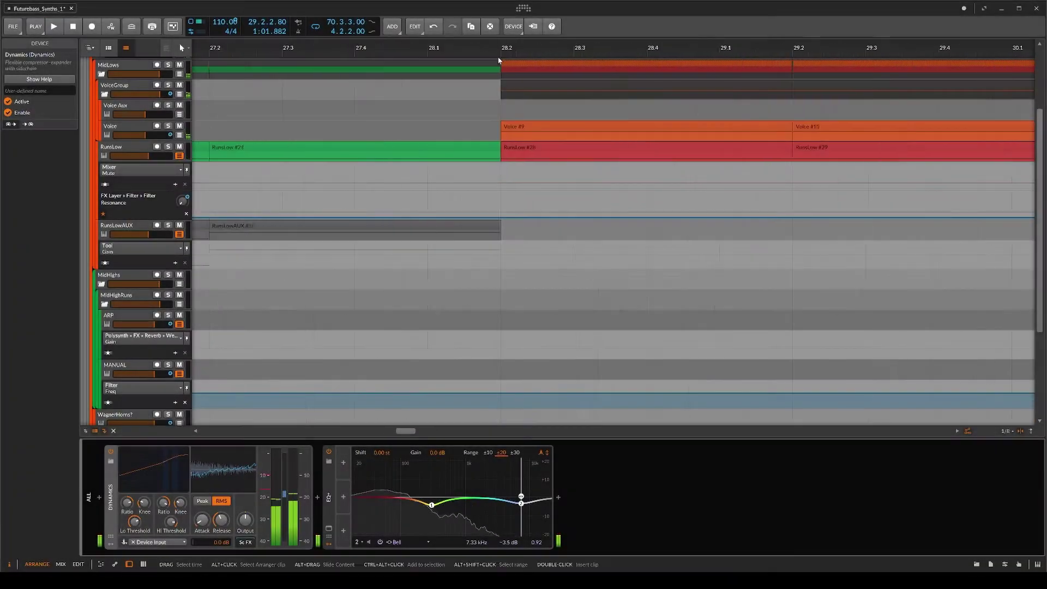
- Insert a short silent break across all tracks from 28.2.1.00 to 28.2.1.67, just after the intro
double_click(521, 53)
left_click(513, 26)
left_click(537, 103)
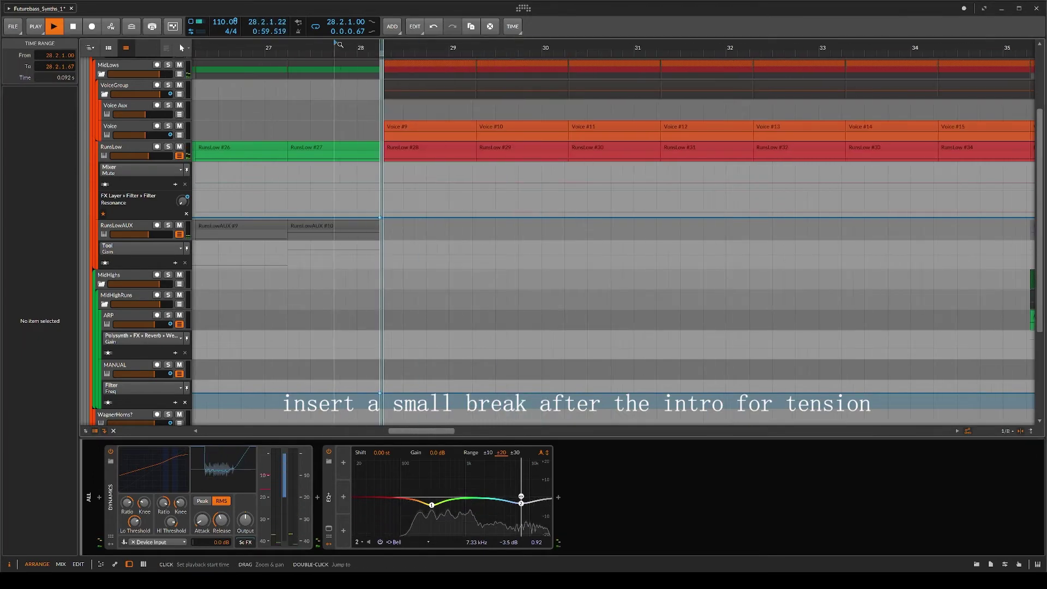
- Turn off looping and shorten the break by removing the time from 28.2.1.00 to 28.2.1.30
left_click(315, 26)
key("space")
key("space")
key("space")
scroll(377, 81, "up", 5)
left_click_drag(402, 113, 414, 112)
key("ctrl+shift+Delete")
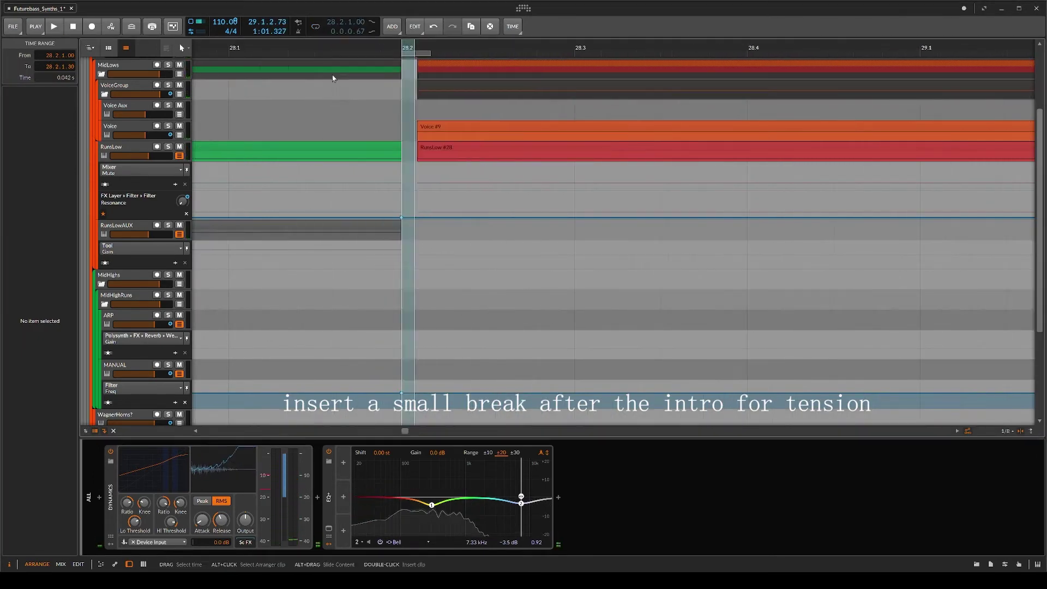
- Play through the shortened break and show the Master track's Mixer Volume automation lane
scroll(331, 76, "down", 3)
key("space")
scroll(330, 79, "down", 2)
scroll(308, 96, "up", 3)
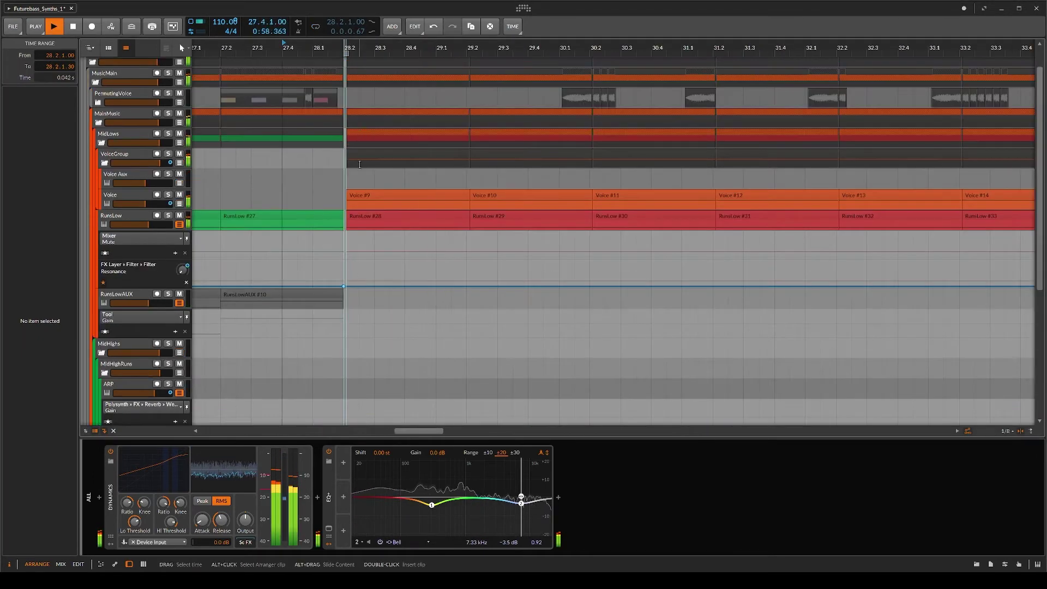
scroll(327, 218, "down", 8)
scroll(332, 365, "down", 3)
left_click(180, 420)
left_click(131, 405)
left_click(346, 391)
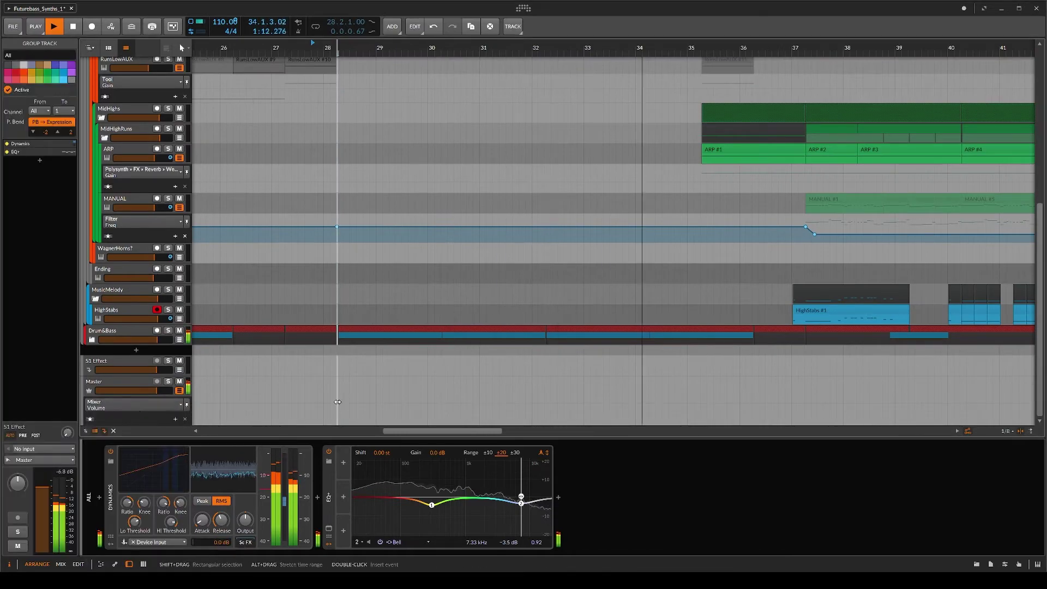
- Add Master volume automation points from 28.2.1.00 to subtly raise the first hit after the break, and replay the passage
left_click(338, 402)
key("plus")
key("plus")
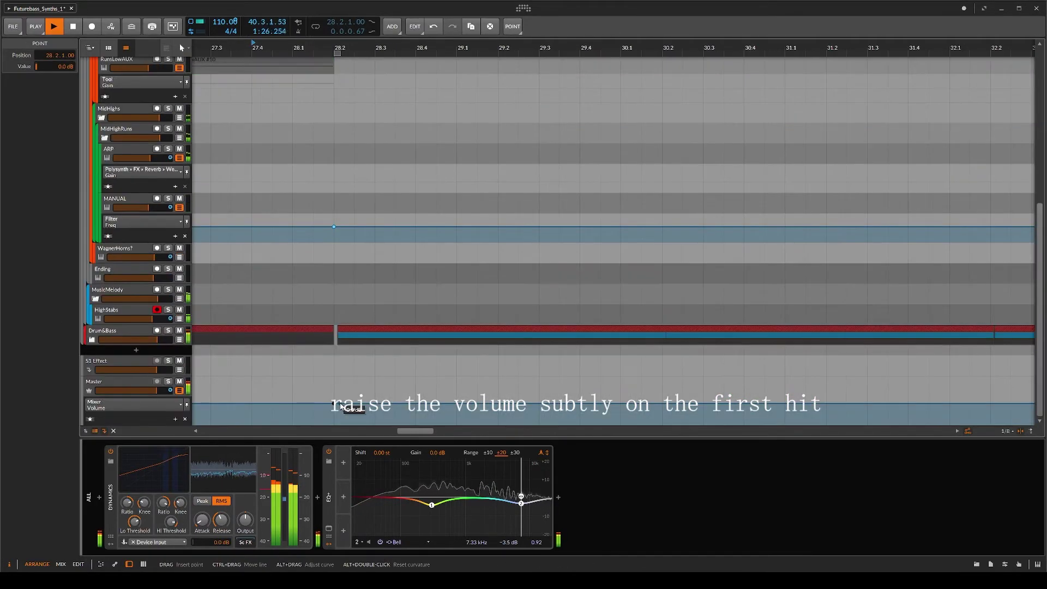
key("space")
key("space")
mouse_move(334, 403)
left_mouse_down()
mouse_move(365, 404)
mouse_move(338, 404)
left_mouse_up()
left_click(386, 403)
key("space")
key("space")
key("space")
key("space")
key("space")
key("space")
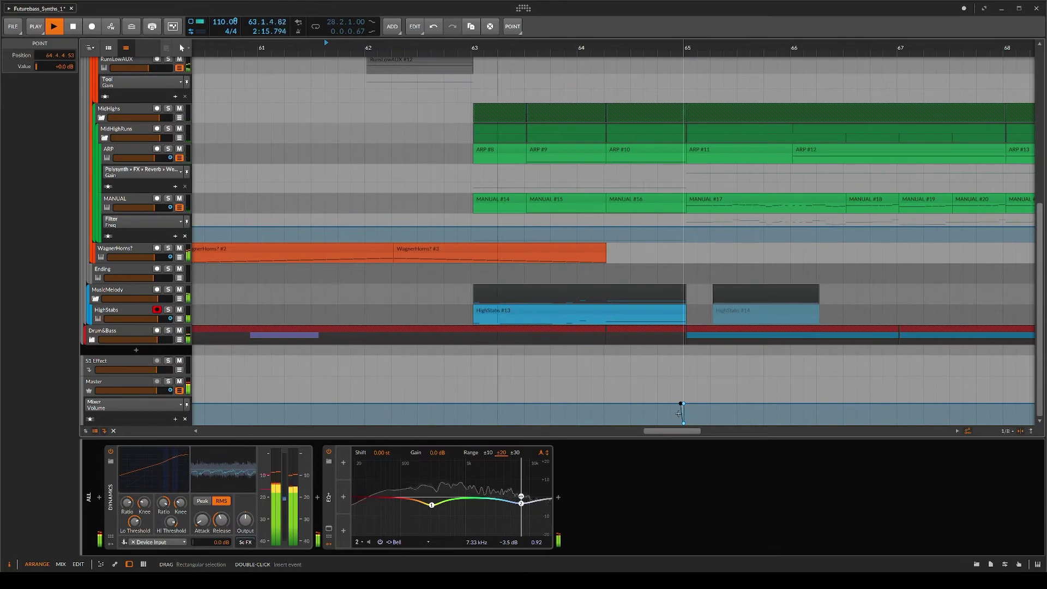
- Shape a small stutter in the Master volume automation around 65.1.1 with brief dips to −18.0 dB
scroll(679, 413, "up", 5)
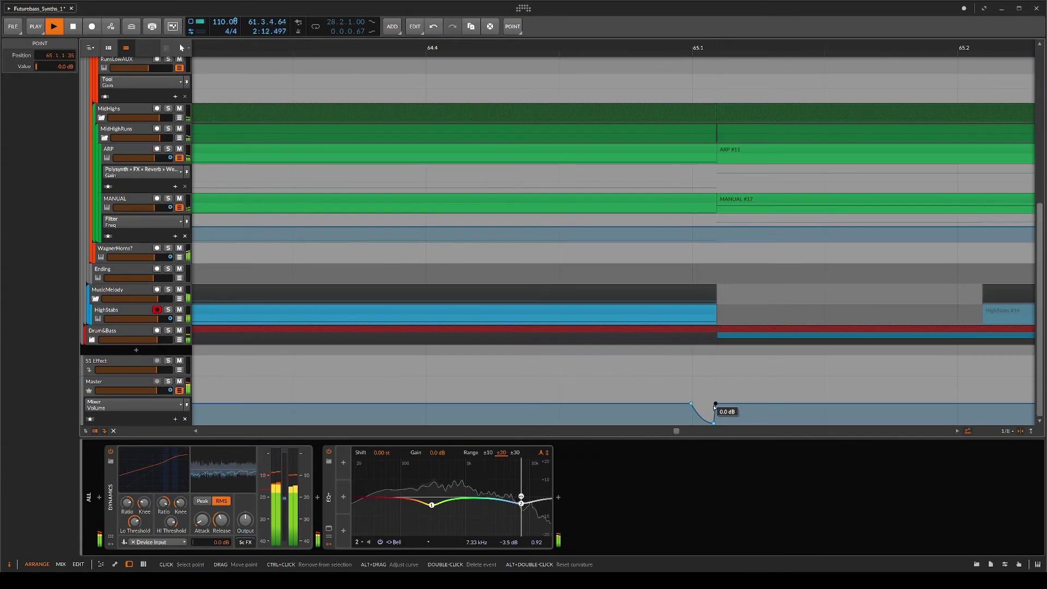
left_click_drag(715, 423, 694, 408)
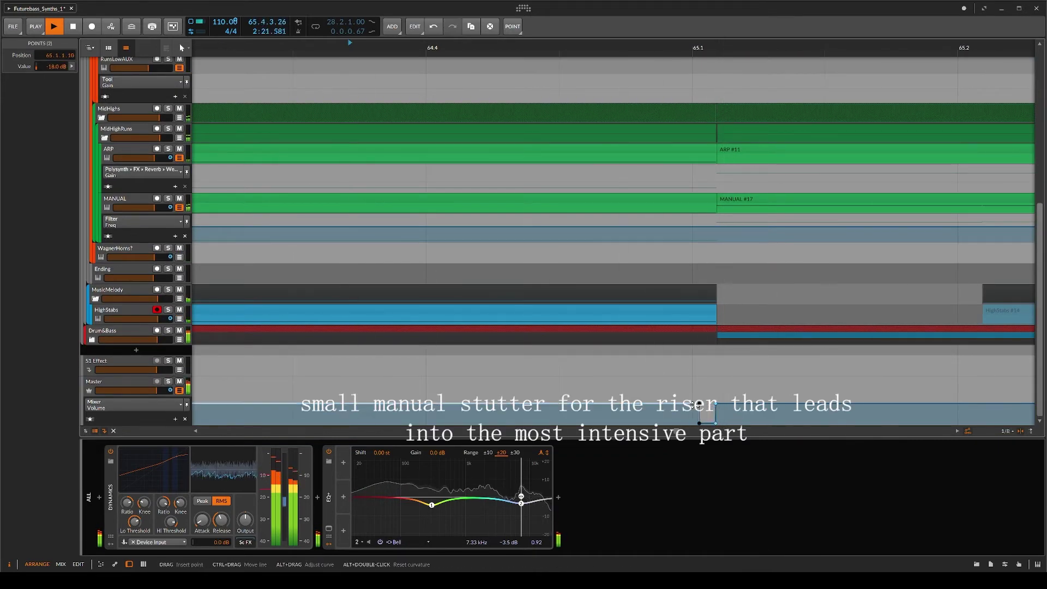
key("space")
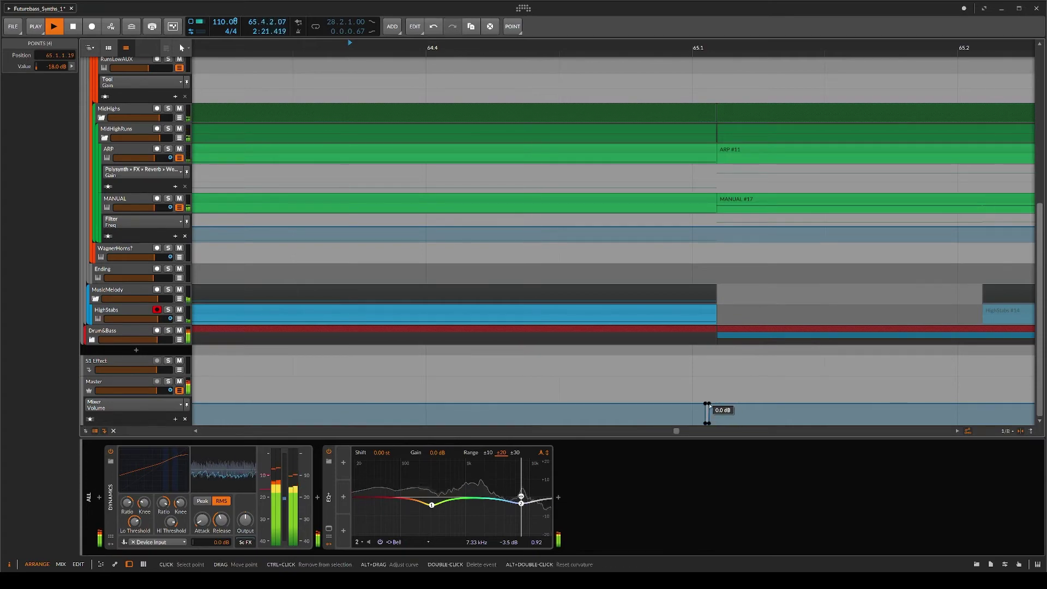
left_click(709, 405, "shift")
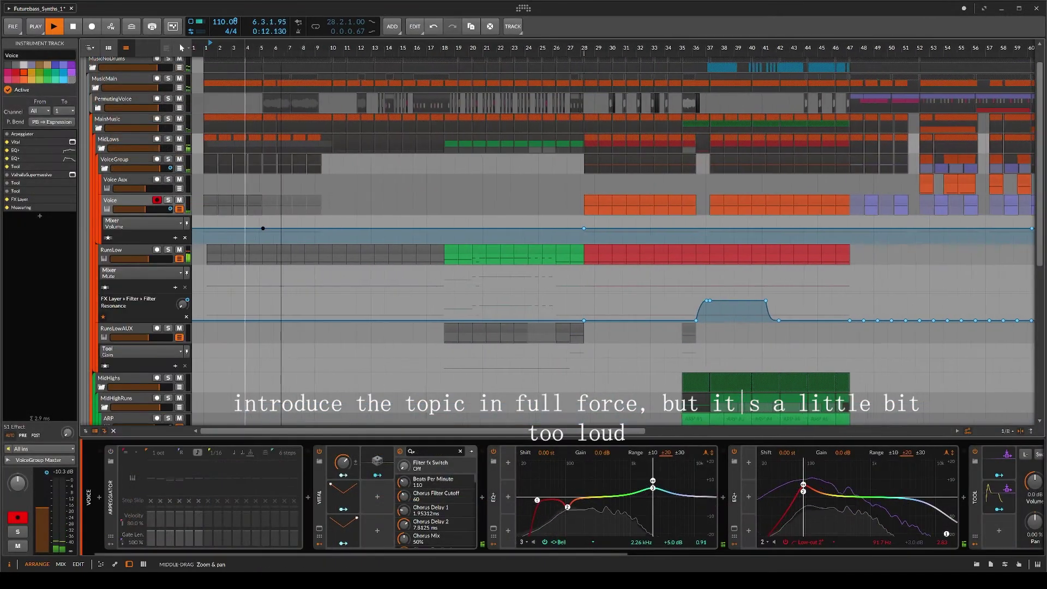
- Lower the Voice track's volume automation point at 5.2.1.00 to about −13.7 dB
left_click(262, 230)
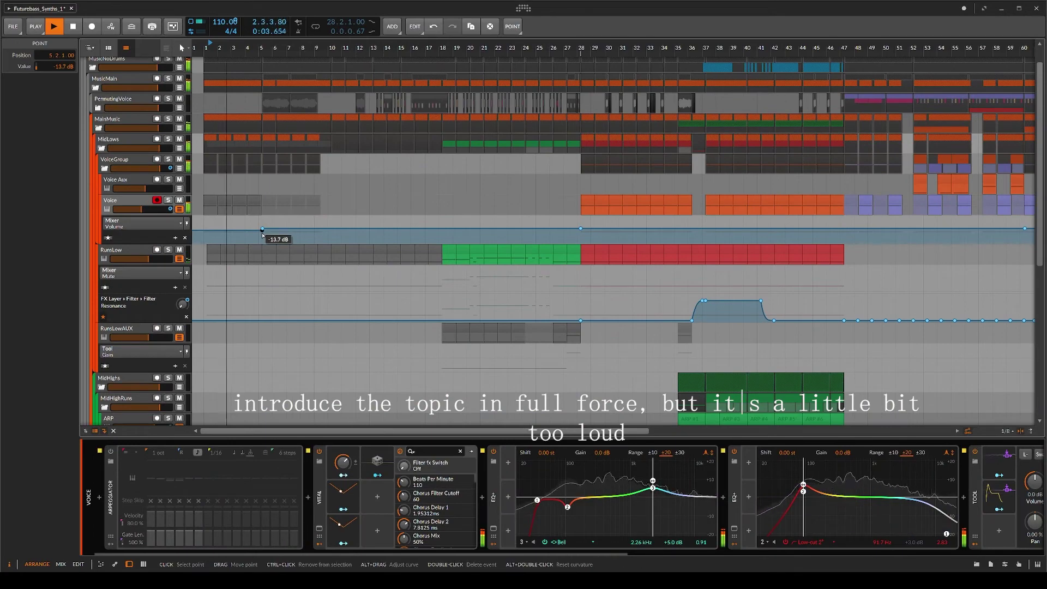
left_click_drag(263, 230, 262, 230)
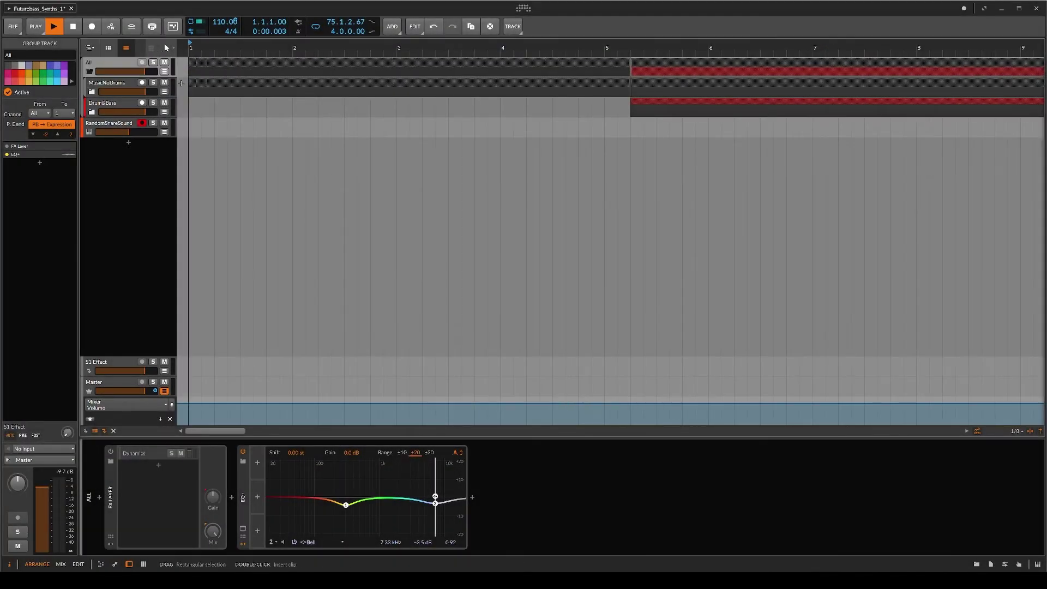
- Play the whole track from the beginning and turn off arranger looping
key("space")
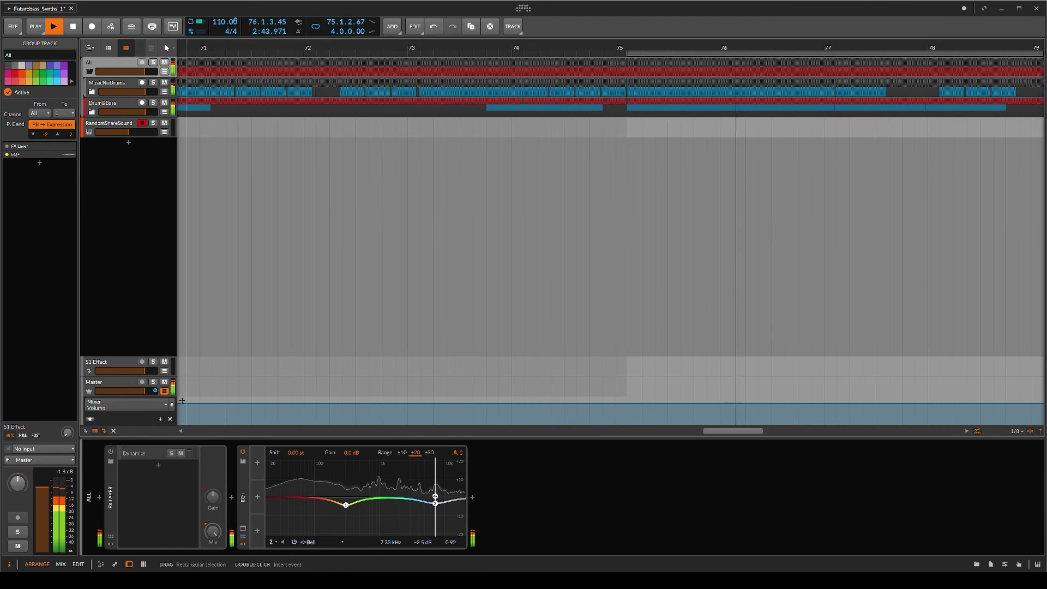
left_click(314, 32)
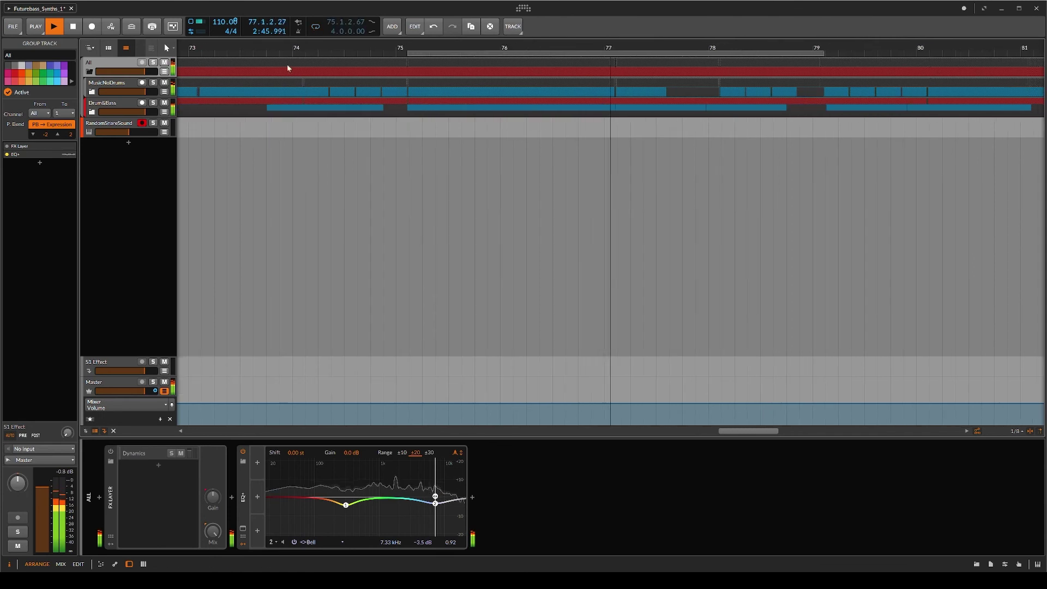